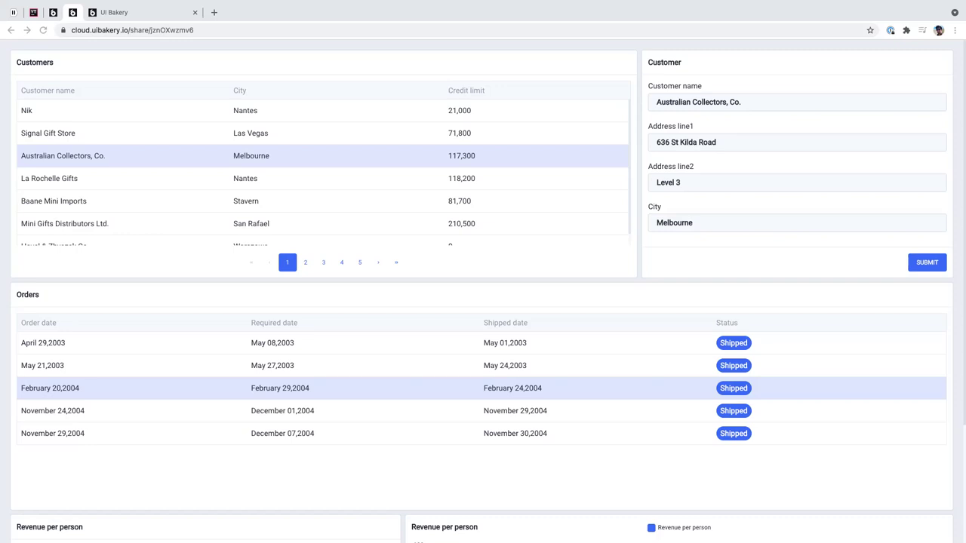
- Select the La Rochelle Gifts customer to view its details and orders
{"action": "left_click", "coordinate": [491, 298]}
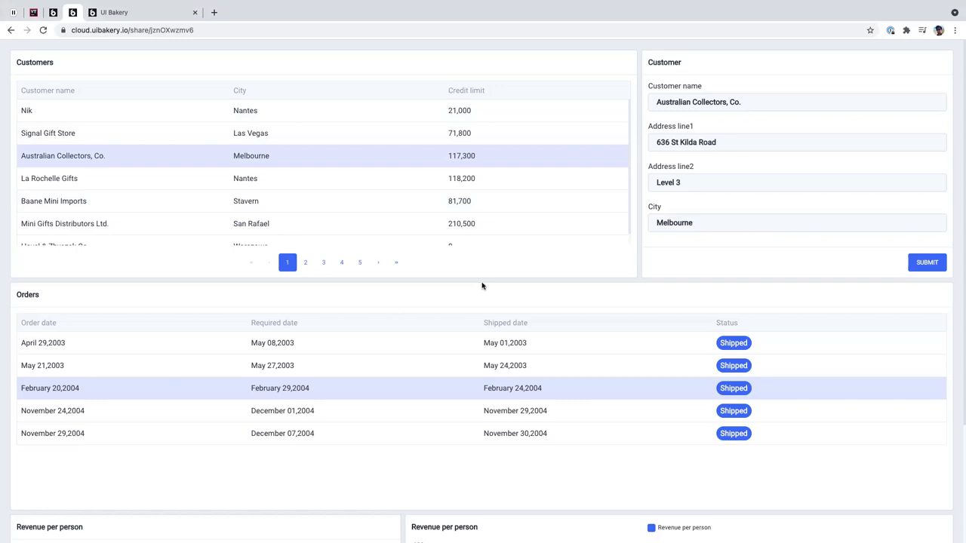
{"action": "left_click", "coordinate": [478, 179]}
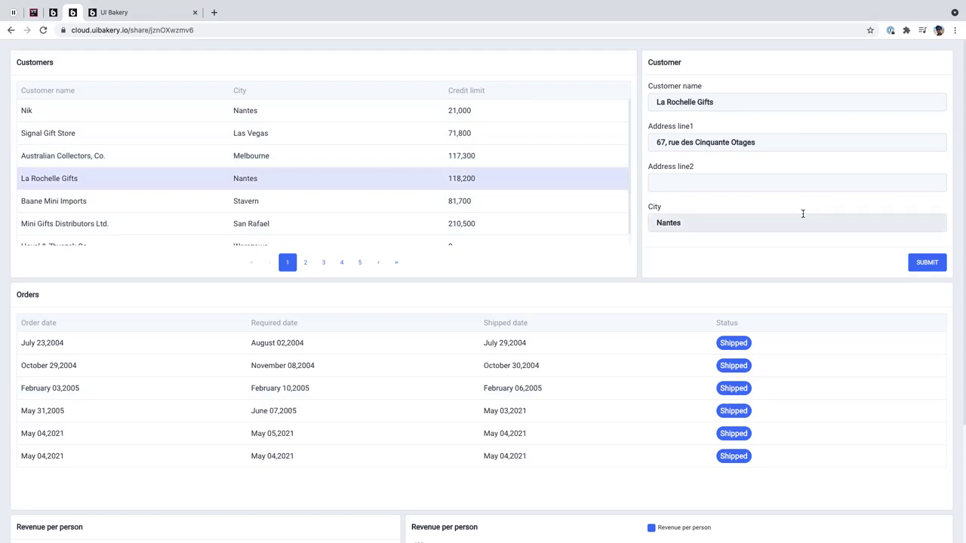
- Select the first customer in the list, replace its customer name with another first name, and submit the form
{"action": "left_click", "coordinate": [523, 118]}
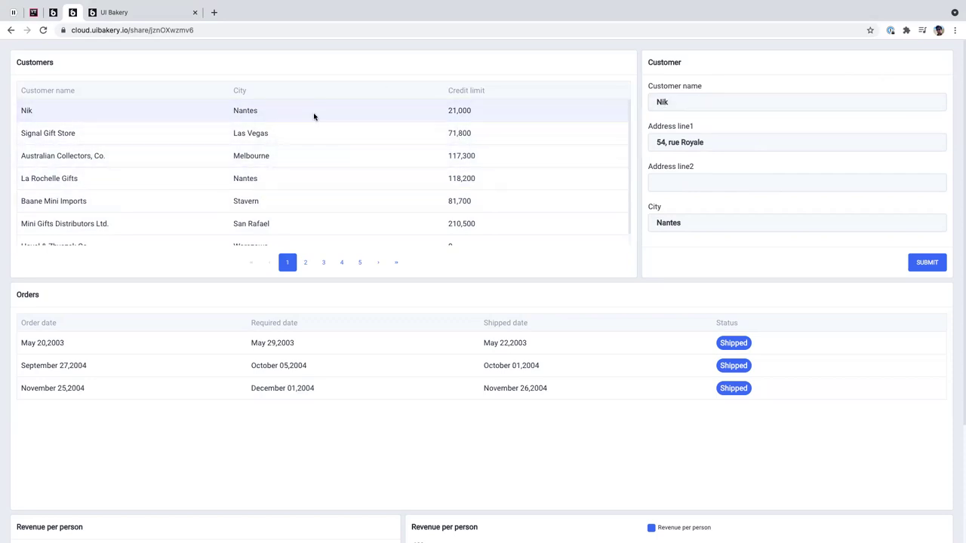
{"action": "left_click", "coordinate": [694, 100]}
{"action": "key", "text": "ctrl+a"}
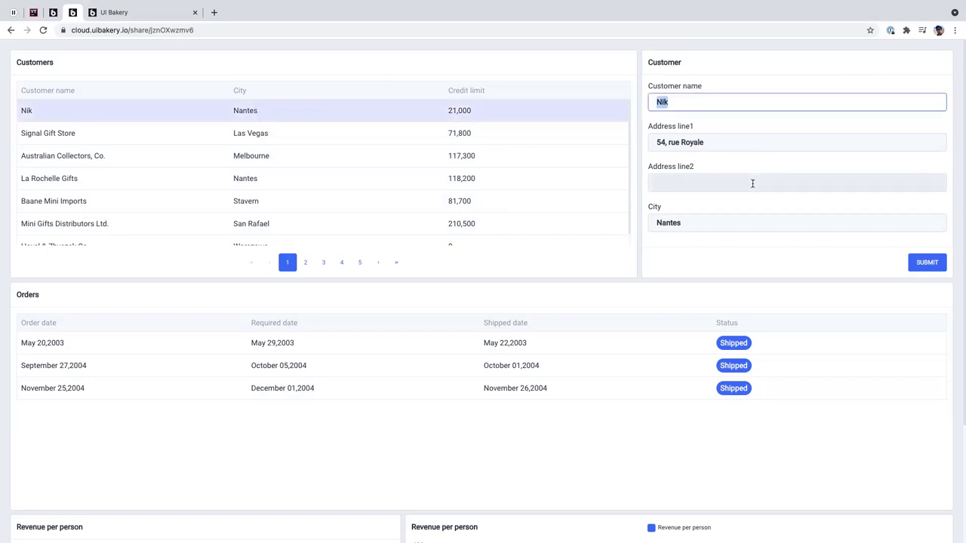
{"action": "type", "text": "Dm"}
{"action": "key", "text": "BackSpace"}
{"action": "type", "text": "mitry"}
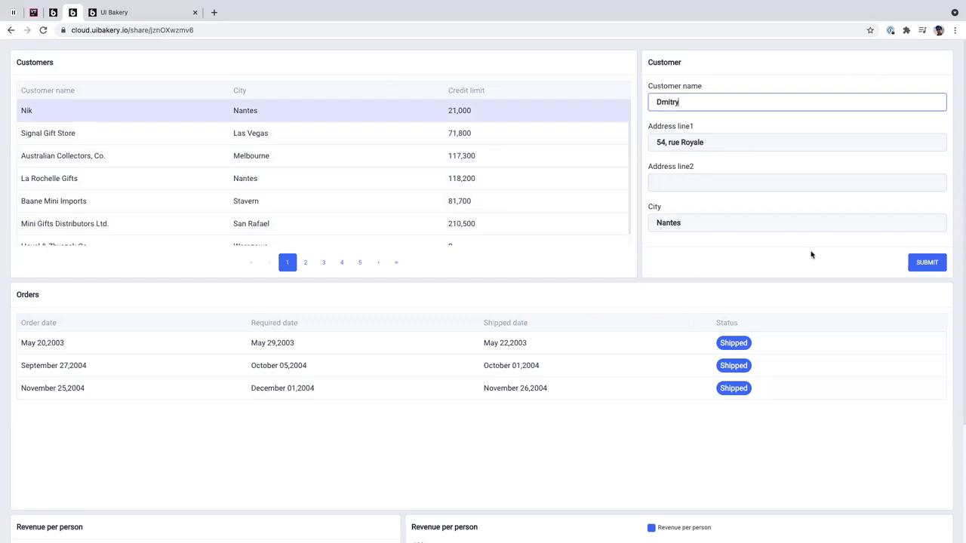
{"action": "left_click", "coordinate": [910, 262]}
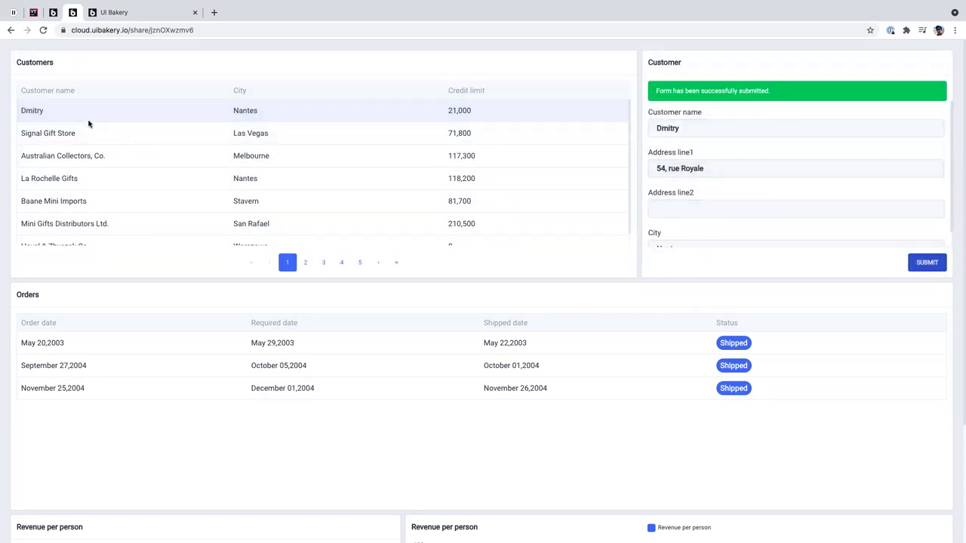
- Select the renamed customer and several others down to Mini Gifts Distributors Ltd. to view their details and orders
{"action": "left_click", "coordinate": [36, 112]}
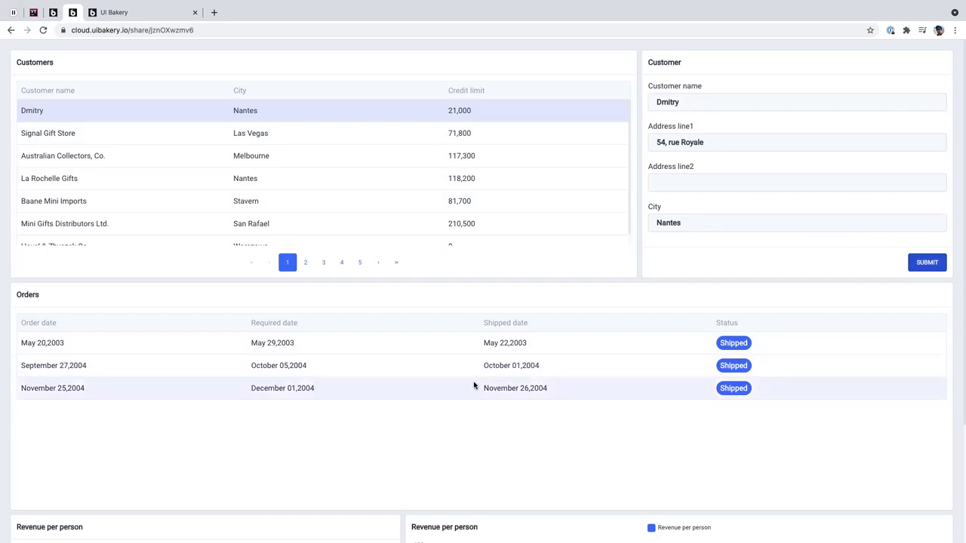
{"action": "left_click", "coordinate": [486, 133]}
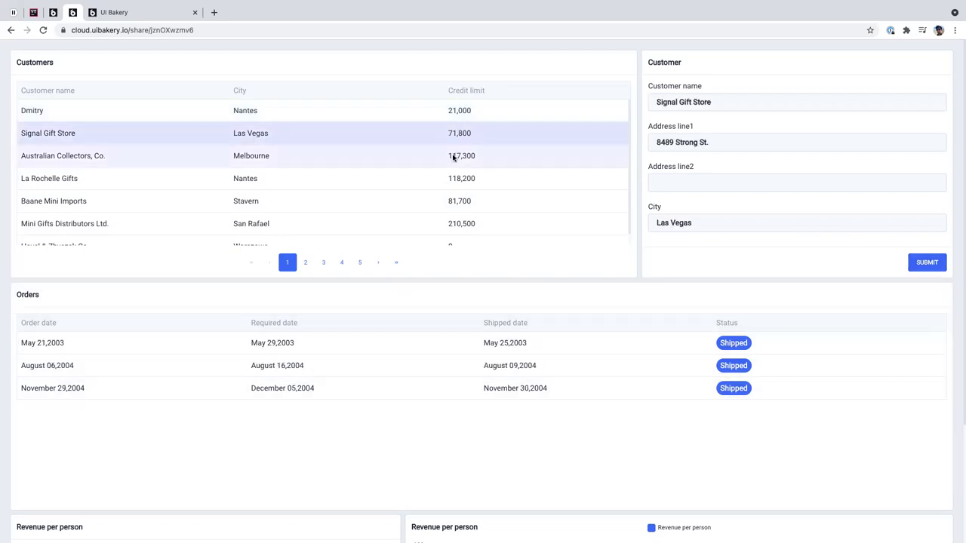
{"action": "left_click", "coordinate": [452, 157]}
{"action": "left_click", "coordinate": [493, 188]}
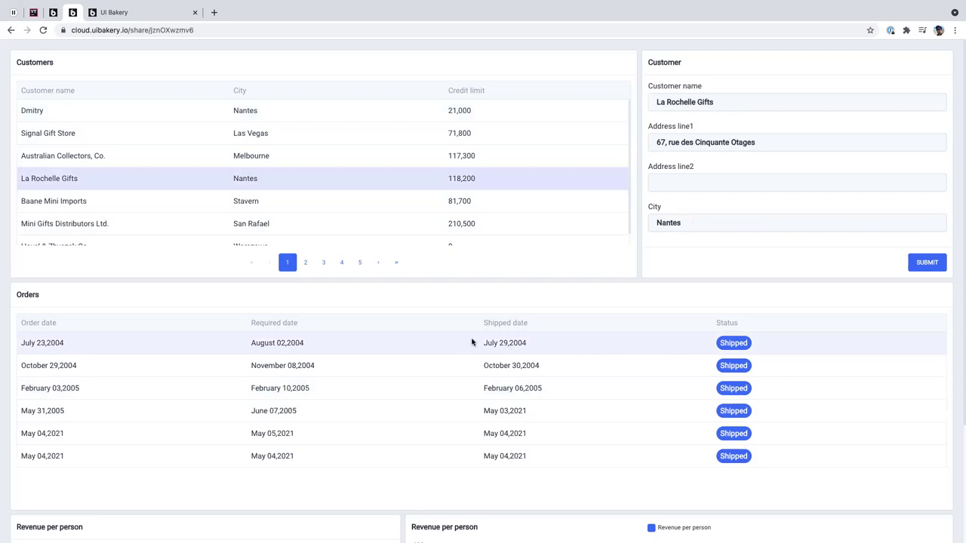
{"action": "left_click", "coordinate": [483, 211]}
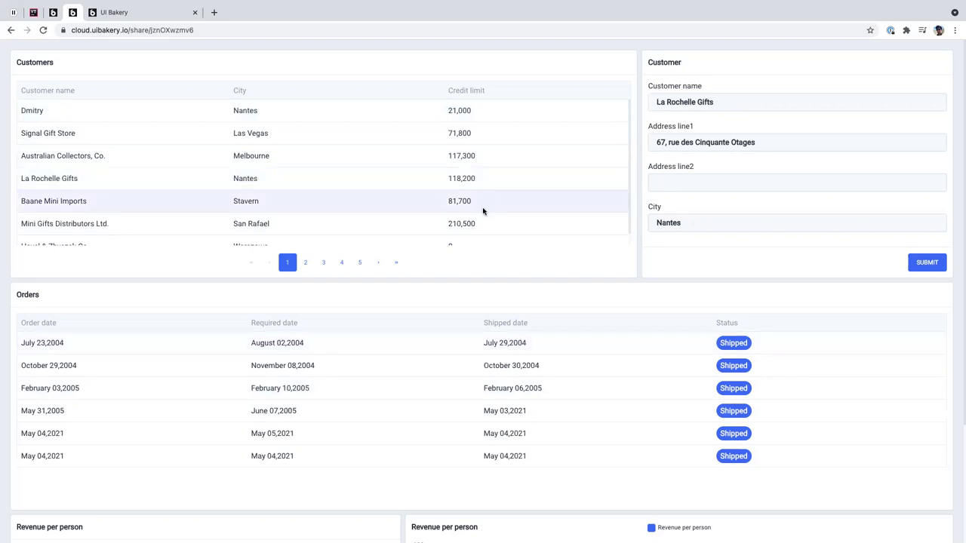
{"action": "left_click", "coordinate": [482, 226]}
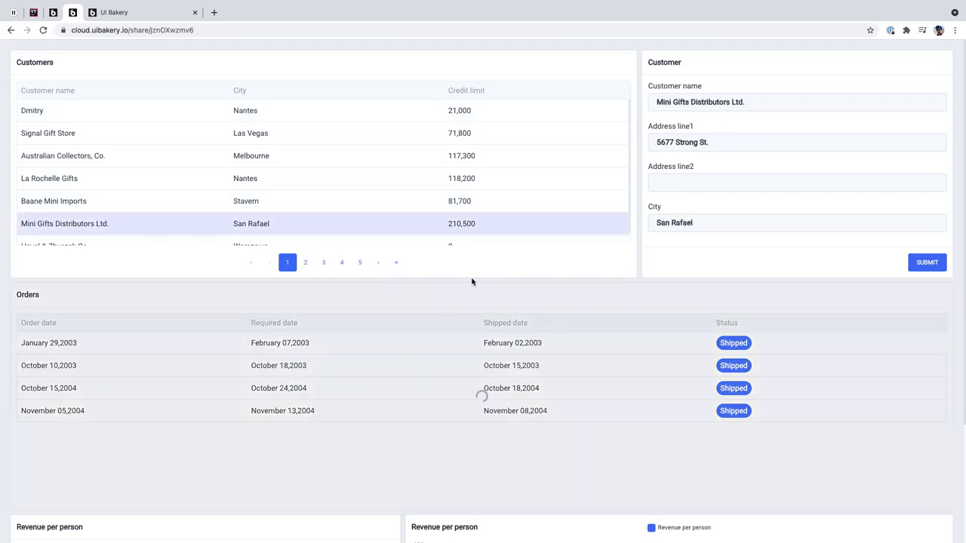
- Examine the Revenue per person table and chart, including the value of the tallest bar
{"action": "scroll", "coordinate": [472, 282], "scroll_direction": "down", "scroll_amount": 3}
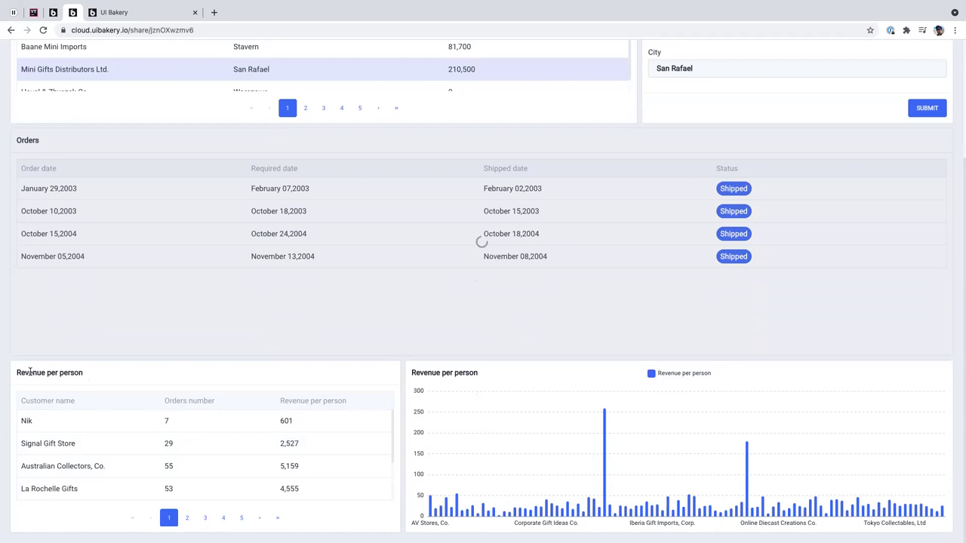
{"action": "mouse_move", "coordinate": [606, 504]}
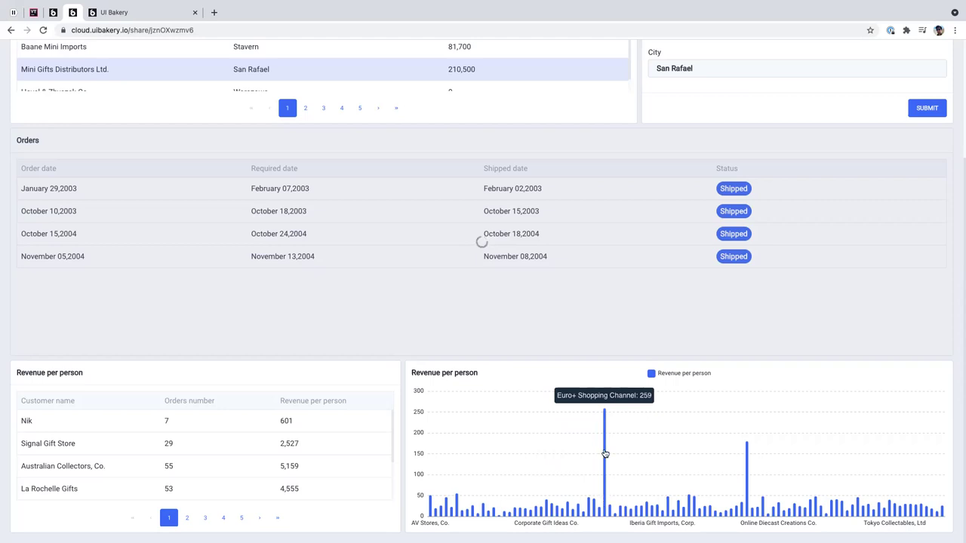
{"action": "scroll", "coordinate": [605, 461], "scroll_direction": "up", "scroll_amount": 4}
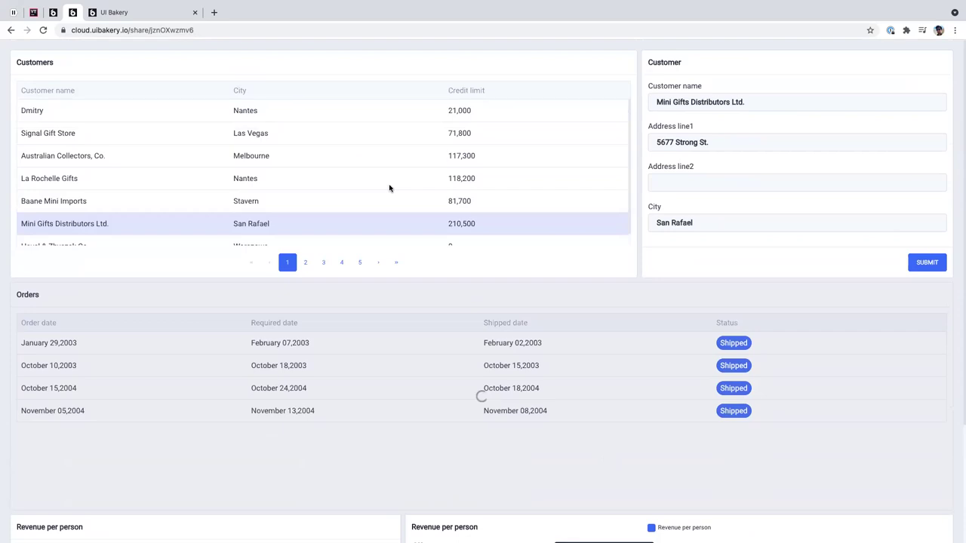
- Switch to the UI Bakery projects page and create a project named Customer Dashboard from the Blank template
{"action": "left_click", "coordinate": [146, 15]}
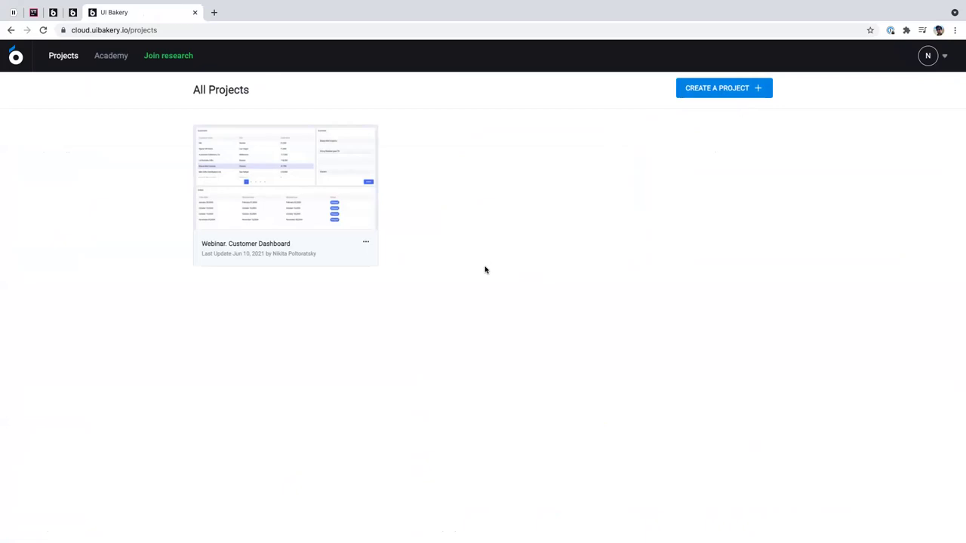
{"action": "left_click", "coordinate": [727, 95]}
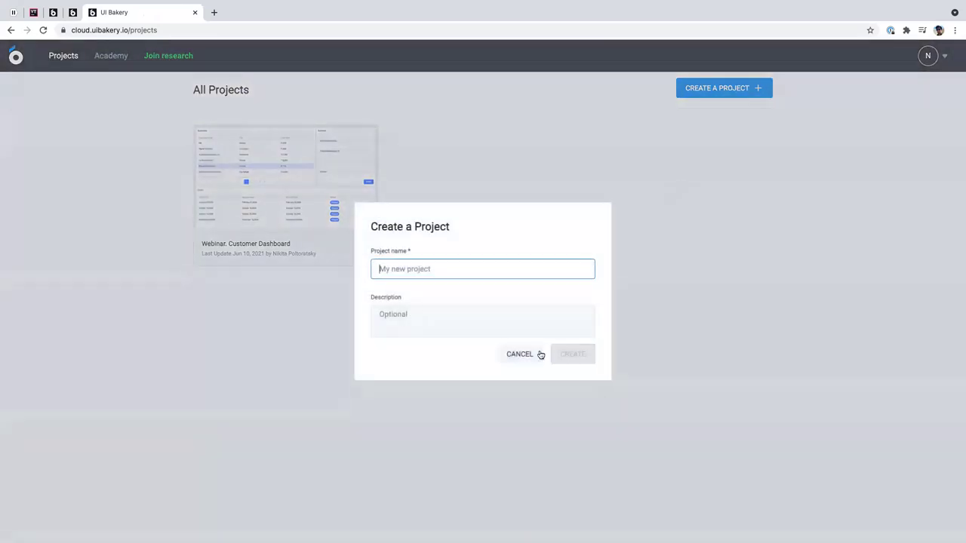
{"action": "type", "text": "Customer Dashboard"}
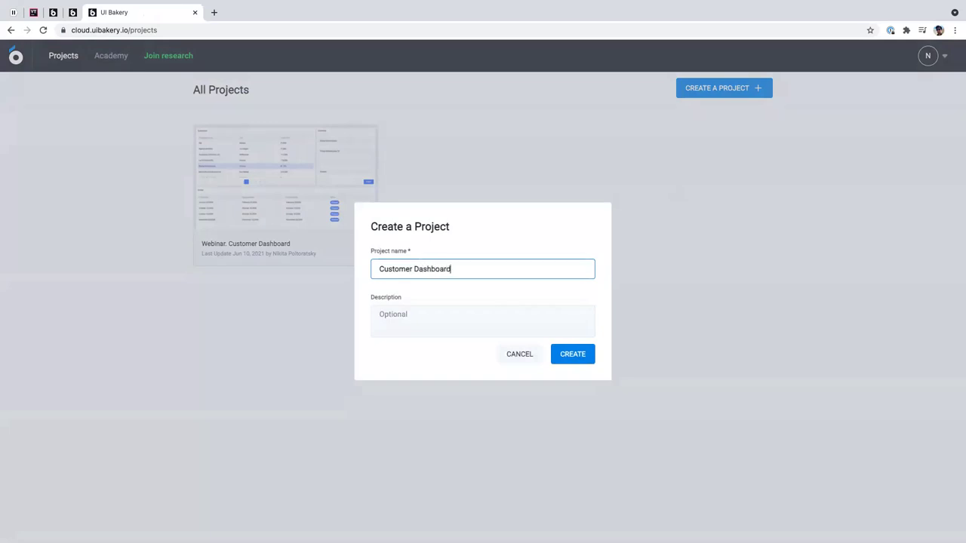
{"action": "key", "text": "Return"}
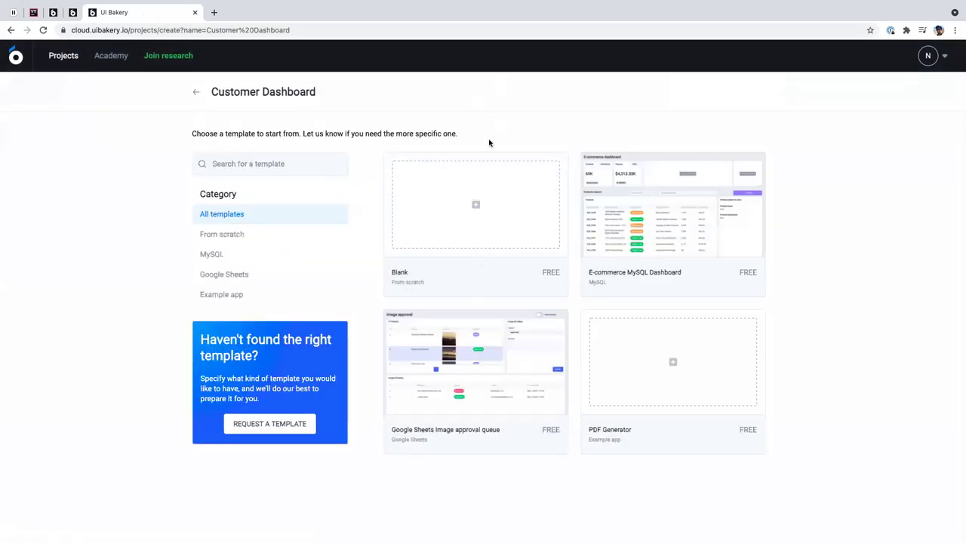
{"action": "left_click", "coordinate": [479, 244]}
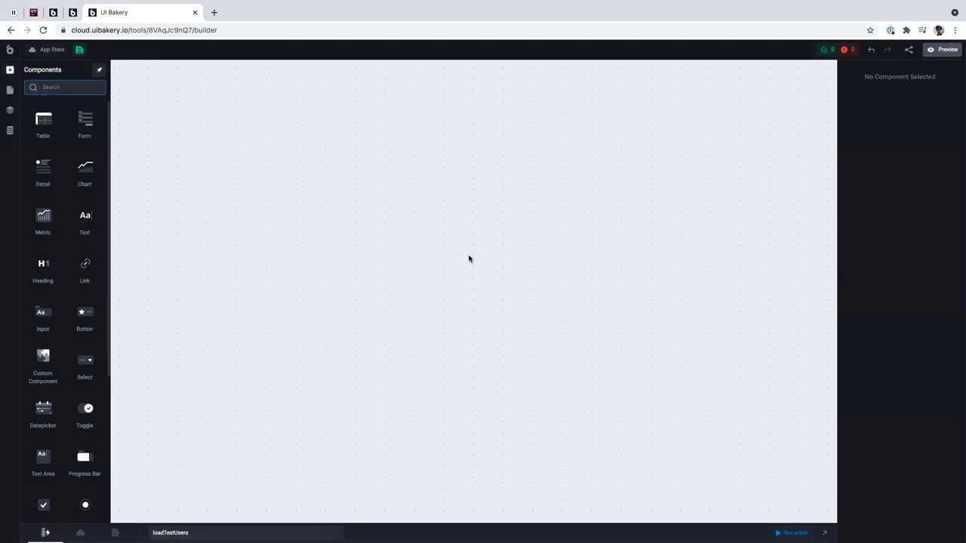
- Delete the Test API datasource from the project
{"action": "left_click", "coordinate": [9, 131]}
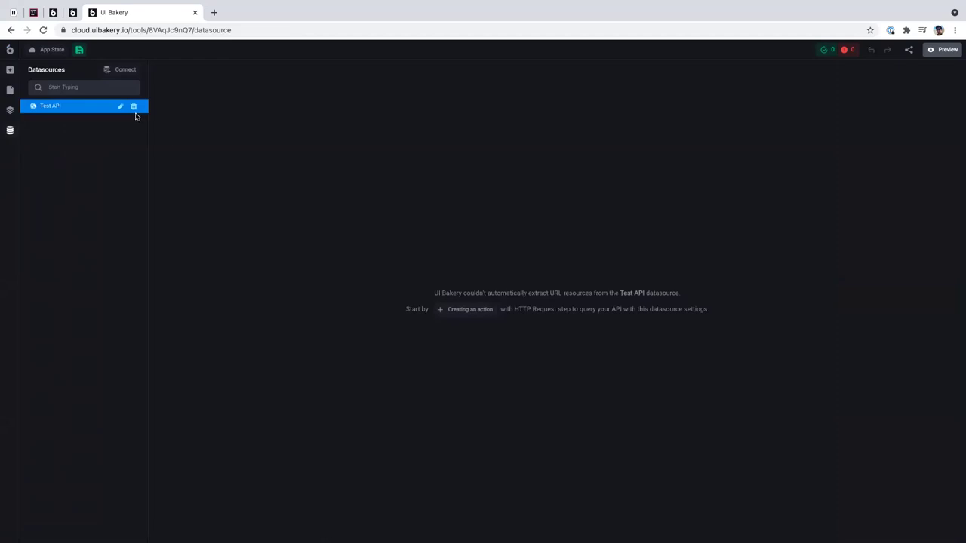
{"action": "left_click", "coordinate": [134, 106]}
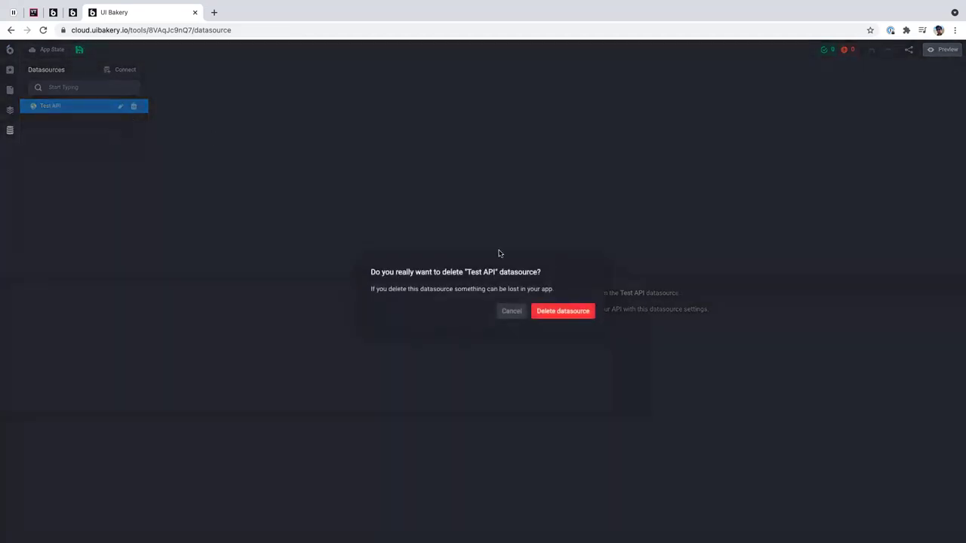
{"action": "left_click", "coordinate": [562, 310]}
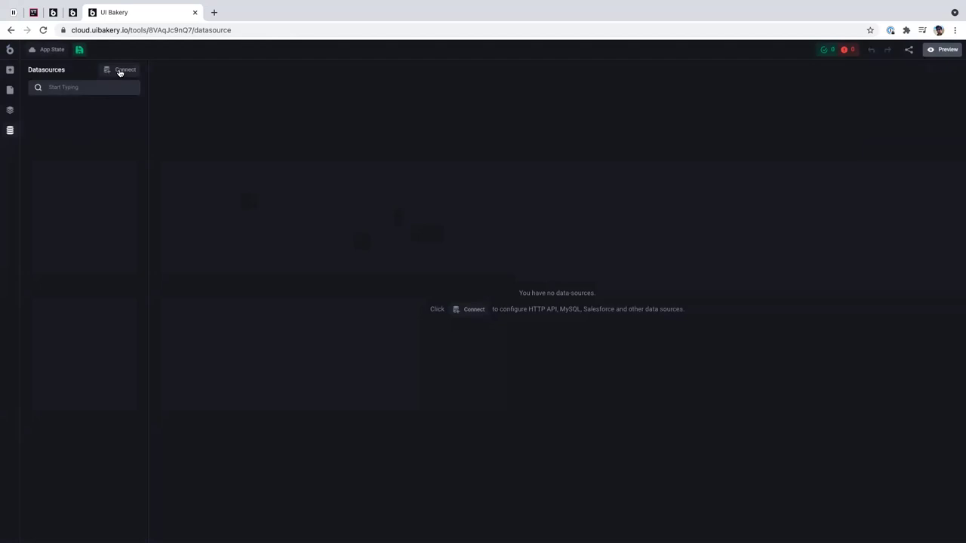
- Start connecting a new MySQL datasource and name it customers
{"action": "left_click", "coordinate": [120, 72]}
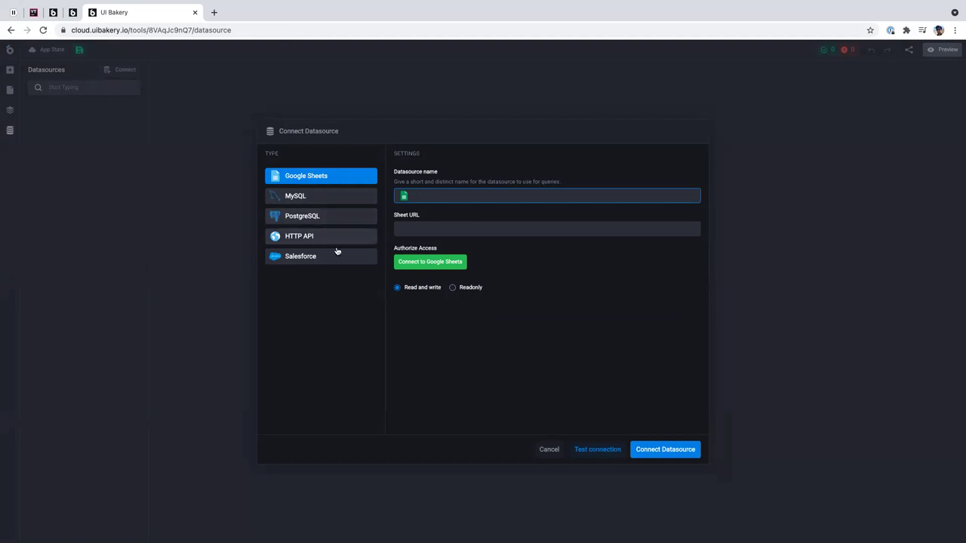
{"action": "left_click", "coordinate": [318, 195]}
{"action": "left_click", "coordinate": [454, 193]}
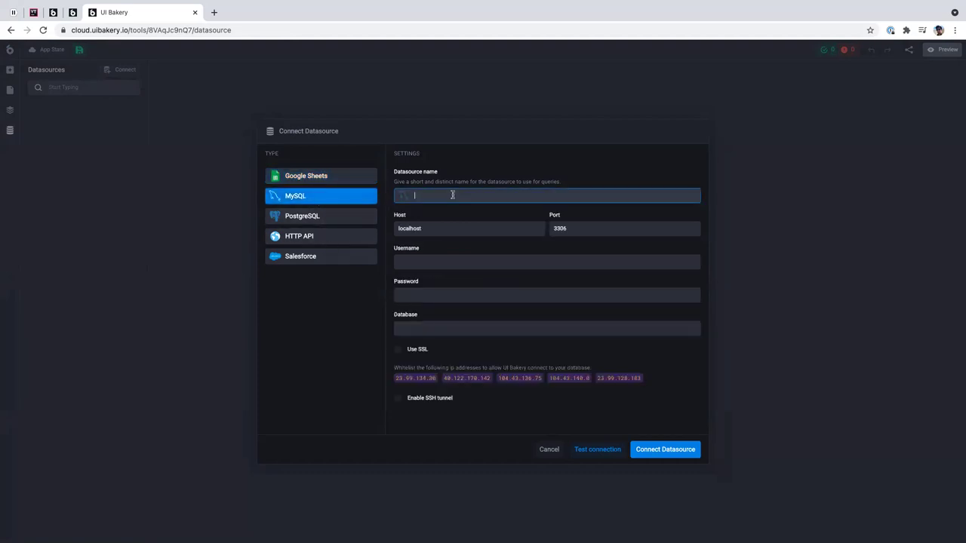
{"action": "type", "text": "customers"}
- Set the MySQL datasource's host to 52.173.202.150 and its username to test_datasource
{"action": "key", "text": "super+Tab"}
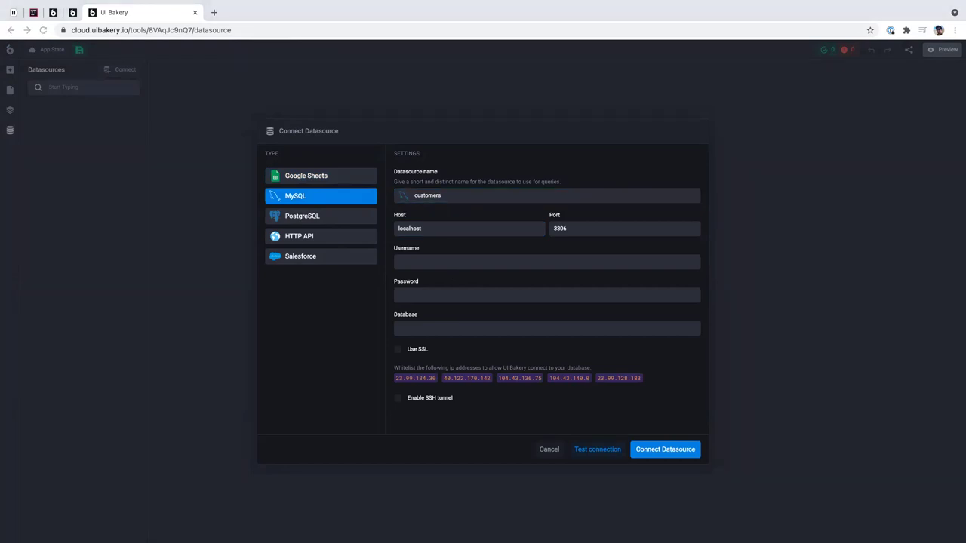
{"action": "left_click", "coordinate": [465, 229]}
{"action": "double_click", "coordinate": [466, 229]}
{"action": "type", "text": "52.173.202.150"}
{"action": "key", "text": "super+Tab"}
{"action": "key", "text": "super+Tab"}
{"action": "left_click", "coordinate": [471, 264]}
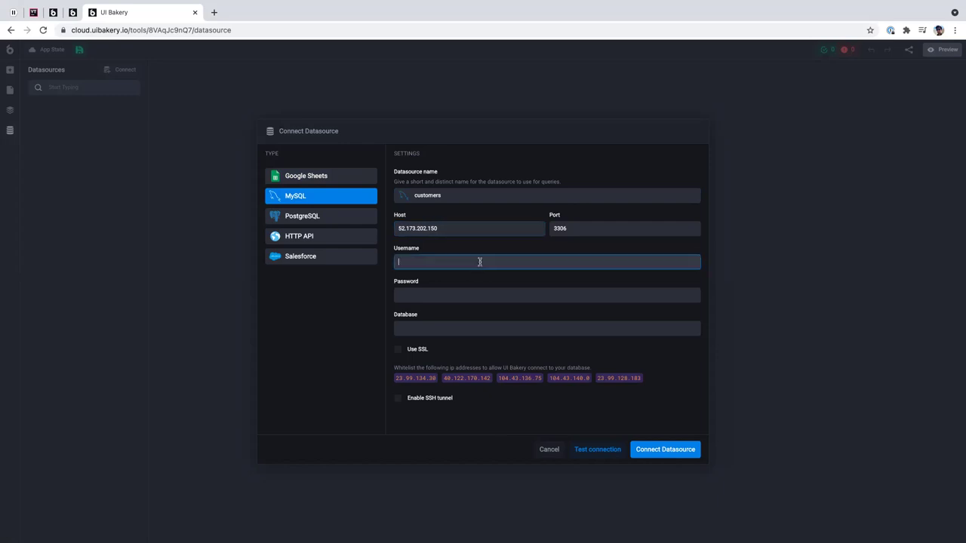
{"action": "type", "text": "test_datasource"}
- Paste the database password and set the database name to test_datasource
{"action": "key", "text": "super+Tab"}
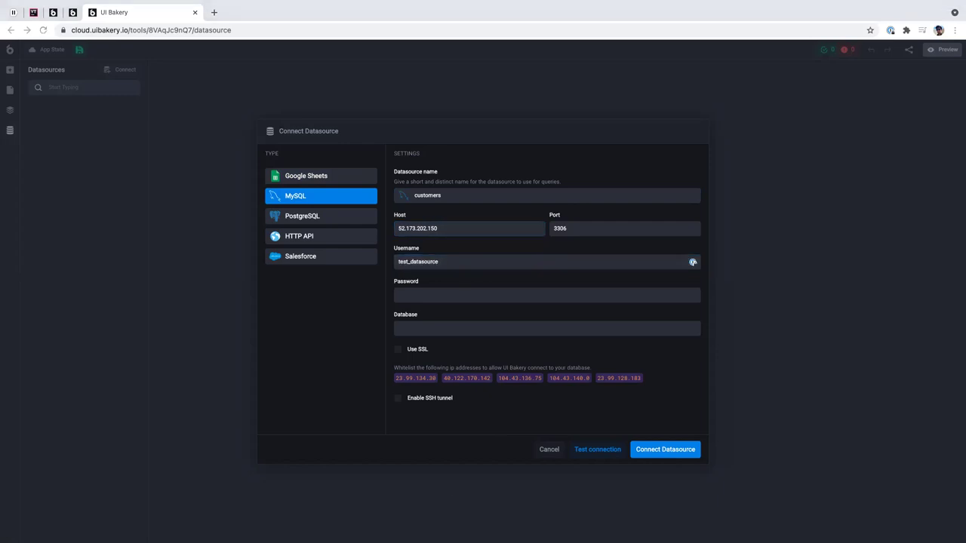
{"action": "key", "text": "super+Tab"}
{"action": "left_click", "coordinate": [467, 296]}
{"action": "key", "text": "super+v"}
{"action": "key", "text": "super+Tab"}
{"action": "key", "text": "super+Tab"}
{"action": "left_click", "coordinate": [467, 325]}
{"action": "type", "text": "test_datasource"}
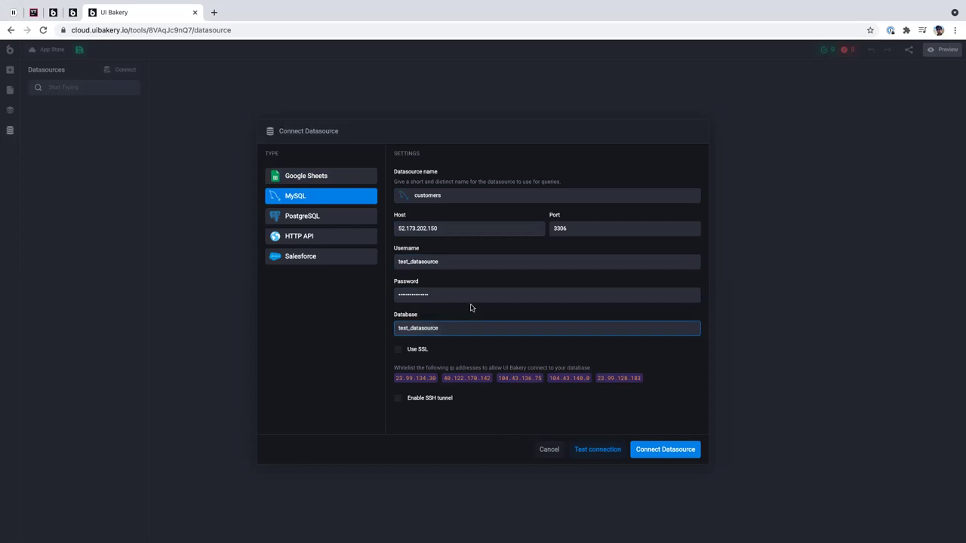
- Test the MySQL connection and connect the customers datasource
{"action": "left_click", "coordinate": [598, 450]}
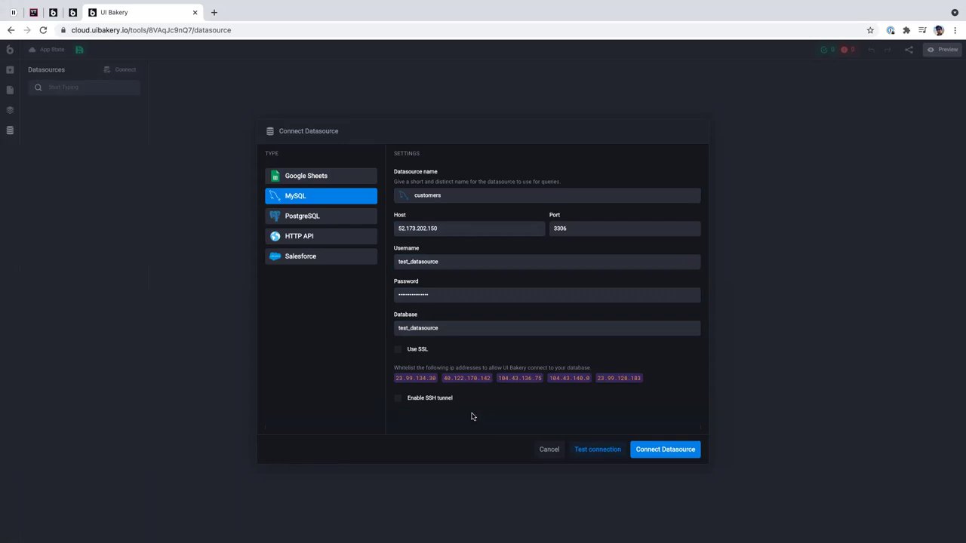
{"action": "left_click", "coordinate": [668, 451]}
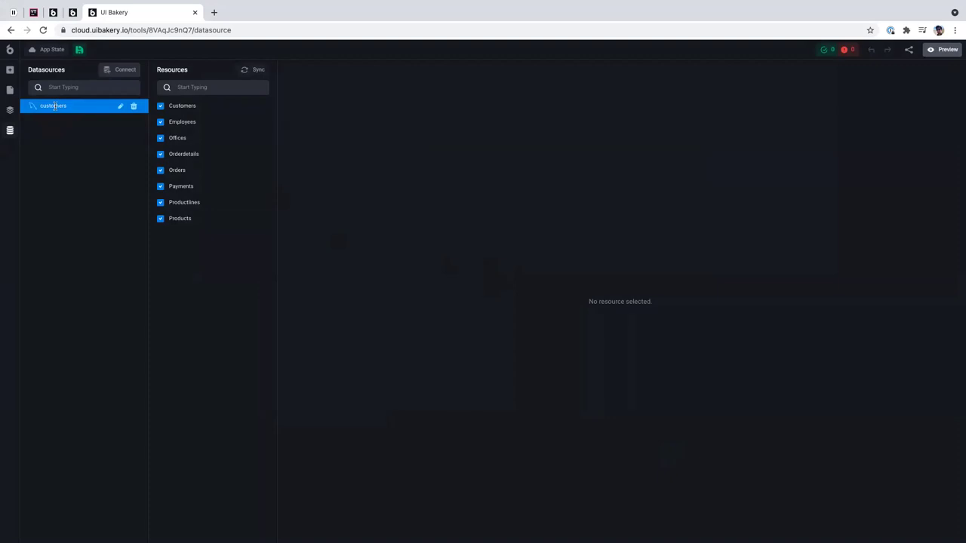
- Examine the fields of the Customers, Offices, Orderdetails and Orders resources in the customers datasource
{"action": "left_click", "coordinate": [214, 110]}
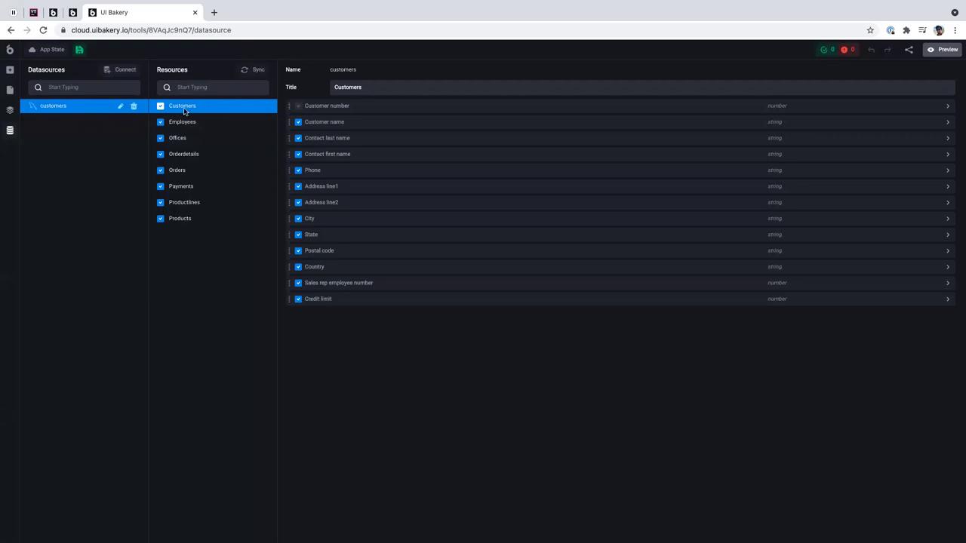
{"action": "left_click", "coordinate": [206, 142]}
{"action": "left_click", "coordinate": [212, 156]}
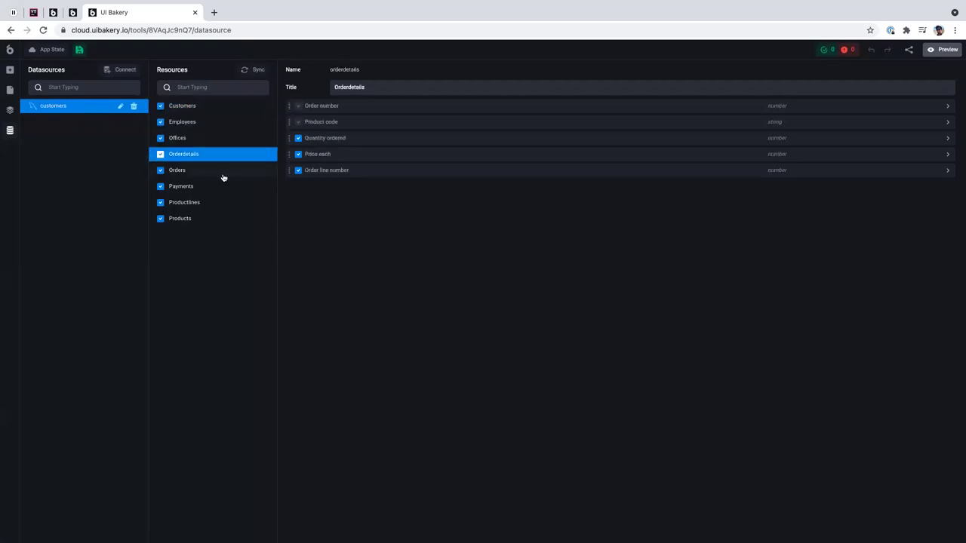
{"action": "left_click", "coordinate": [206, 170]}
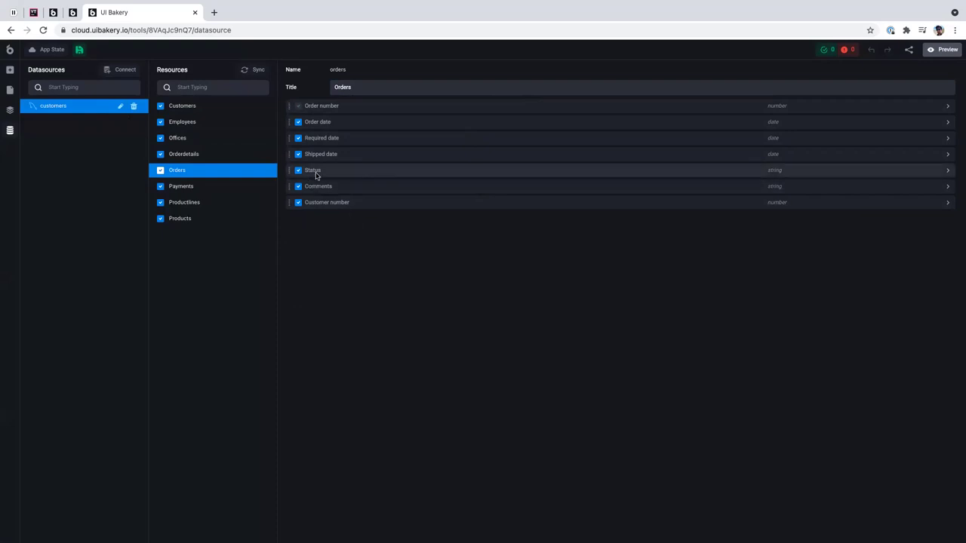
{"action": "left_click", "coordinate": [210, 110]}
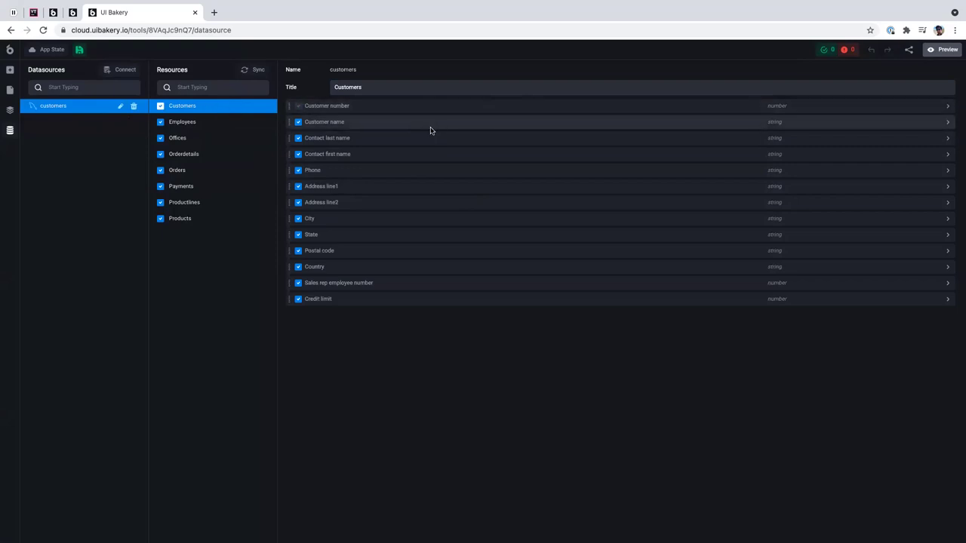
- Return to the page builder with its component library
{"action": "left_click", "coordinate": [10, 69]}
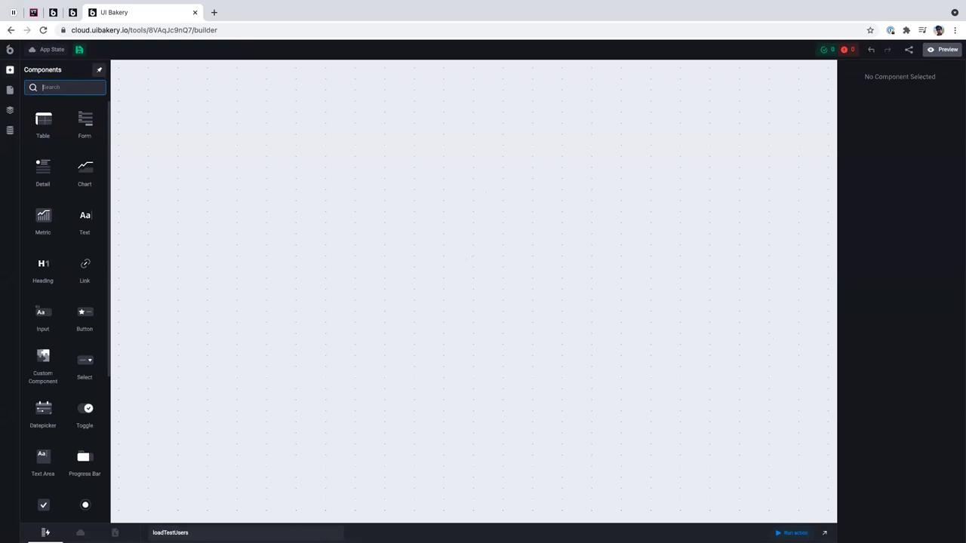
- Expand the actions area and delete the existing loadTestUsers action
{"action": "left_click", "coordinate": [823, 533]}
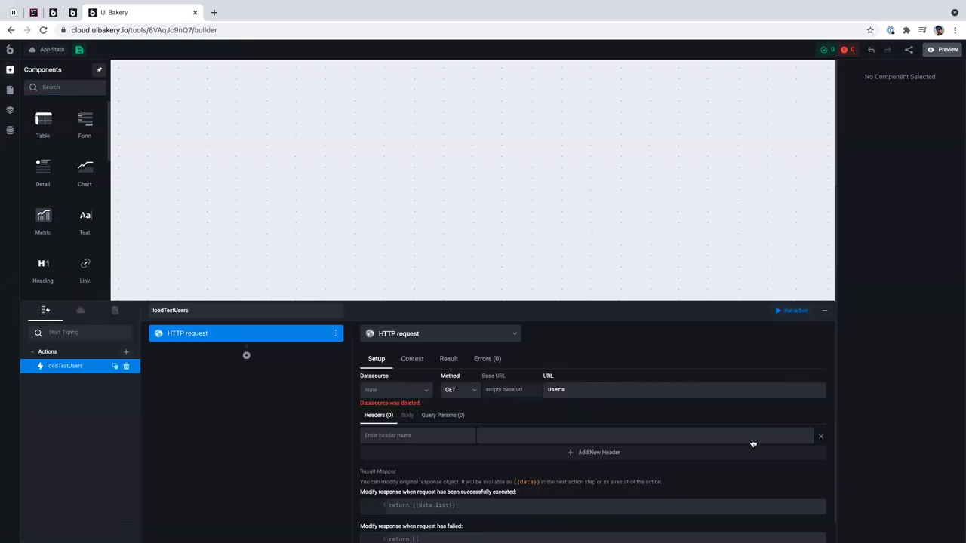
{"action": "left_click", "coordinate": [126, 368]}
{"action": "left_click", "coordinate": [572, 314]}
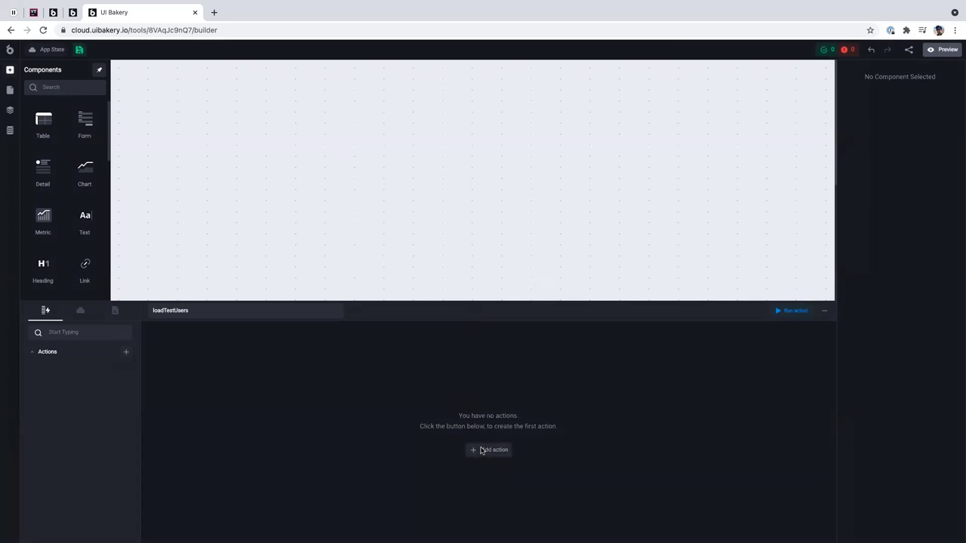
- Create a Load Table action that reads the Customers resource from the customers datasource
{"action": "left_click", "coordinate": [481, 451]}
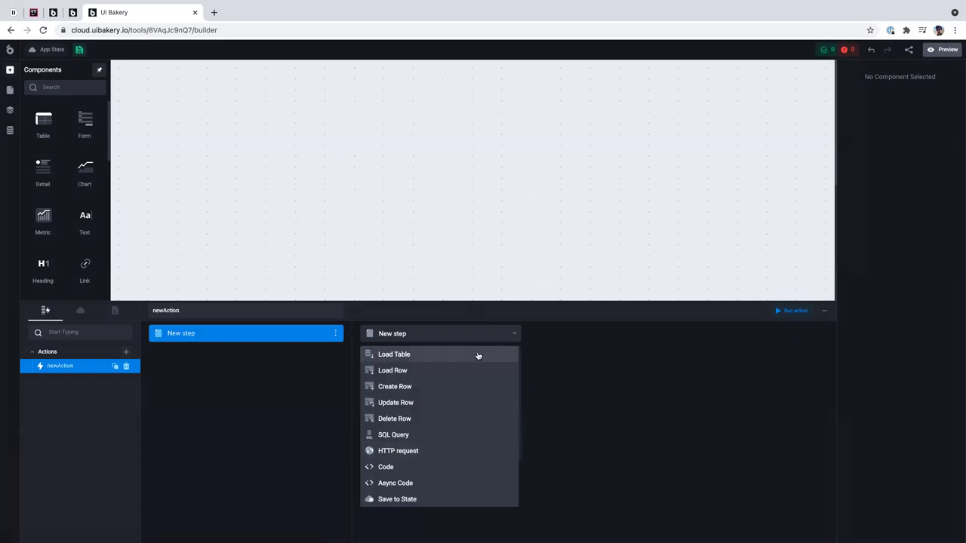
{"action": "left_click", "coordinate": [418, 357]}
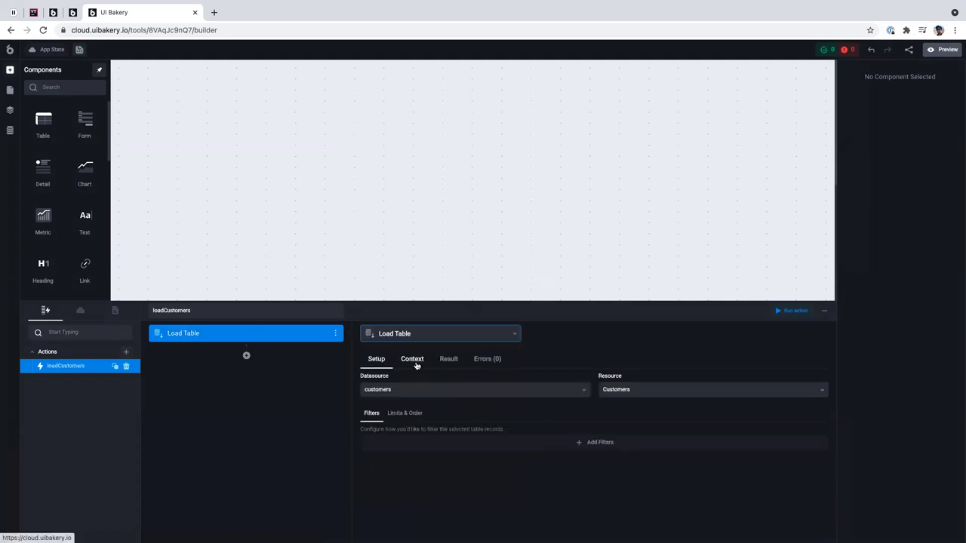
{"action": "left_click", "coordinate": [382, 391]}
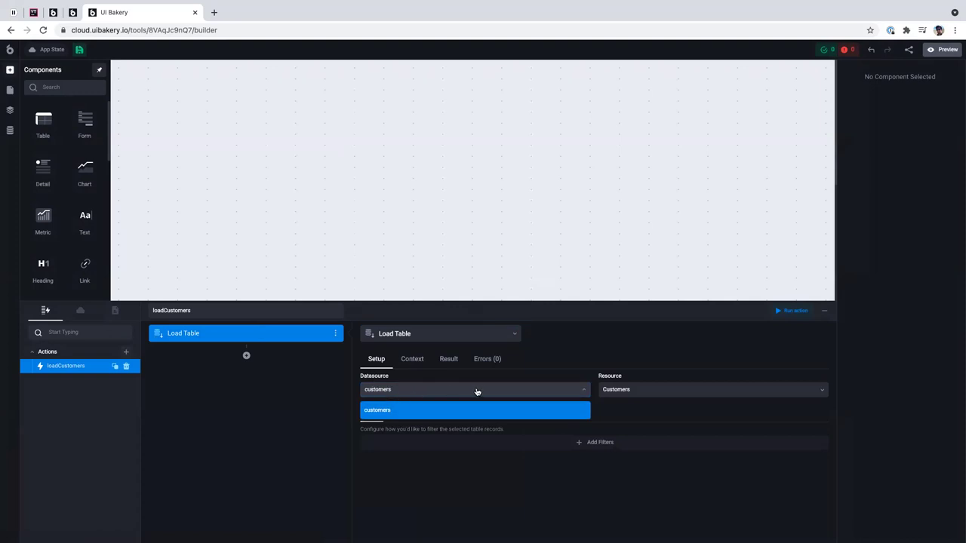
{"action": "left_click", "coordinate": [629, 389]}
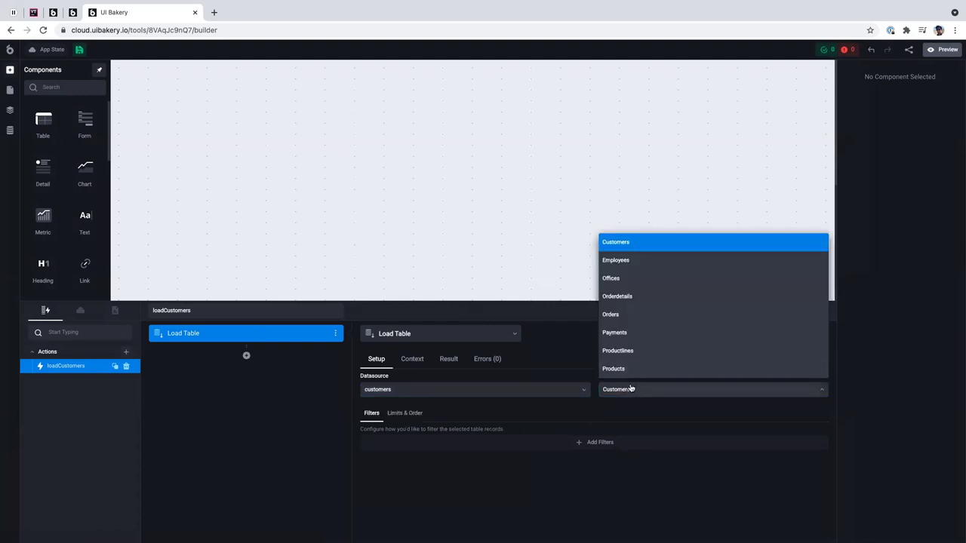
{"action": "left_click", "coordinate": [711, 242]}
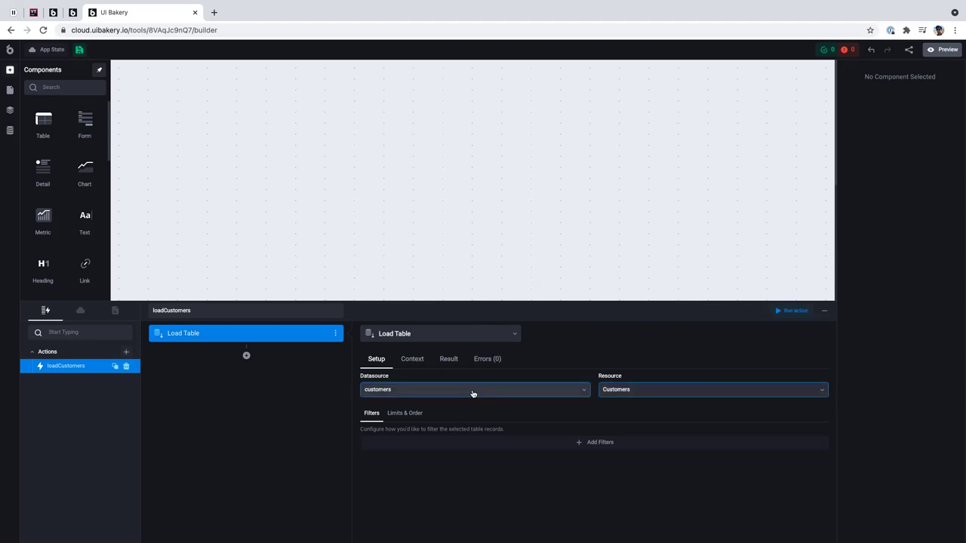
- Run the loadCustomers action and examine the returned customer records, including all fields of record 14
{"action": "left_click", "coordinate": [795, 311]}
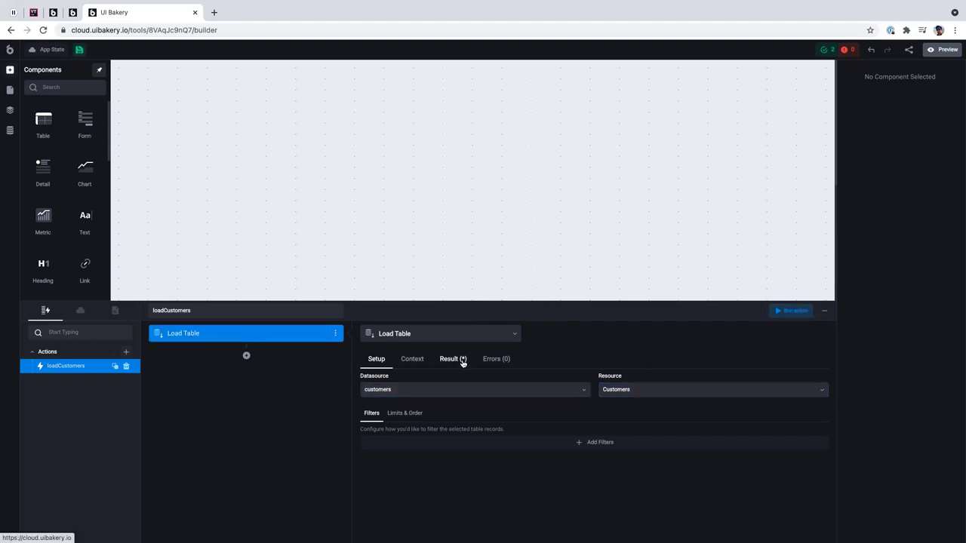
{"action": "left_click", "coordinate": [460, 361]}
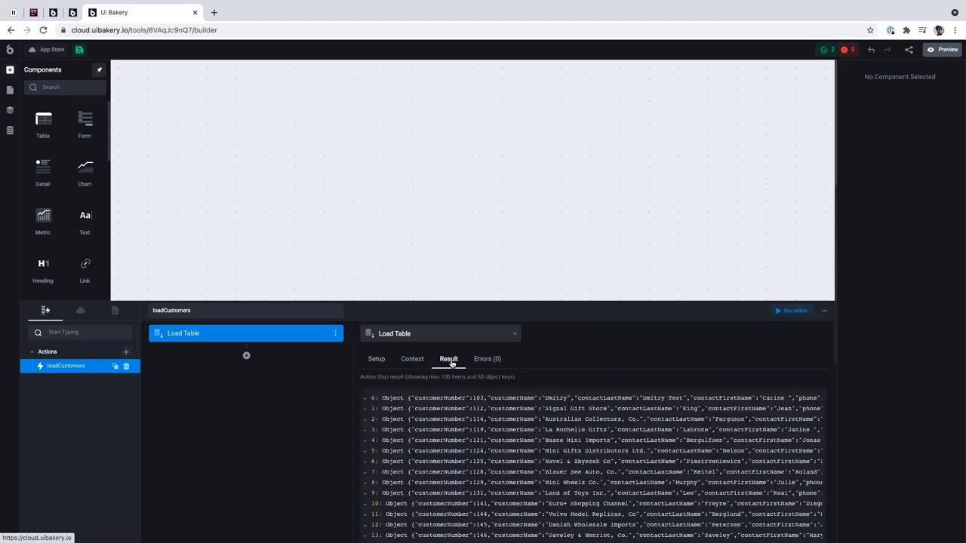
{"action": "scroll", "coordinate": [451, 363], "scroll_direction": "down", "scroll_amount": 2}
{"action": "scroll", "coordinate": [463, 391], "scroll_direction": "down", "scroll_amount": 3}
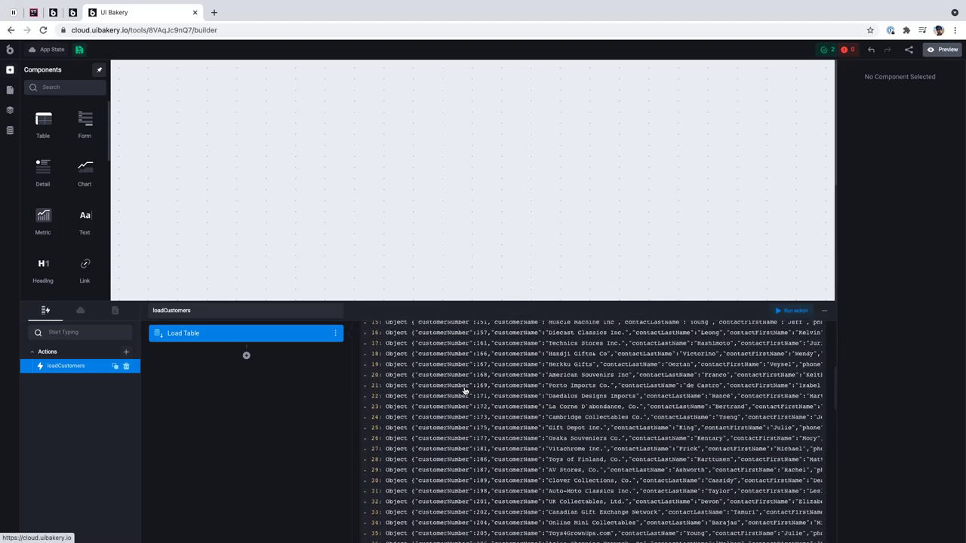
{"action": "left_click", "coordinate": [480, 386]}
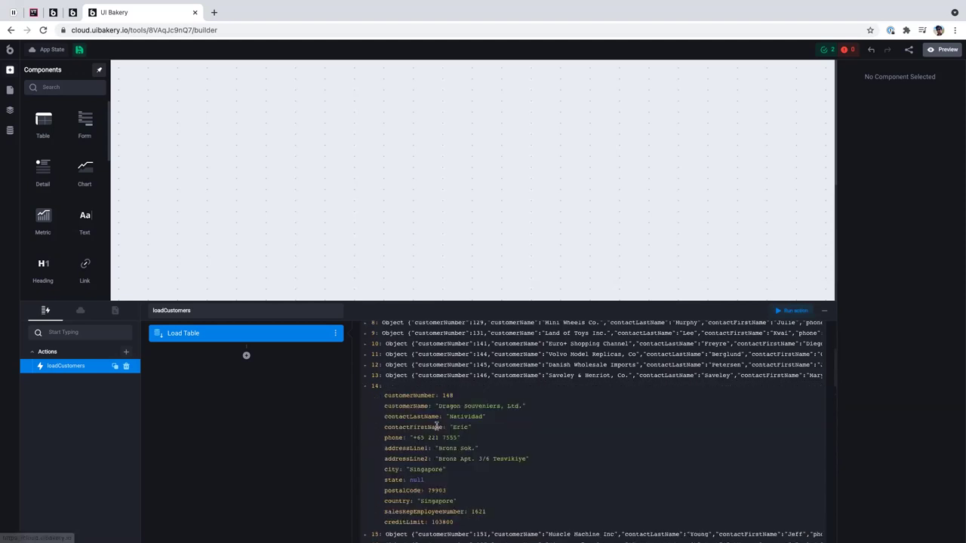
{"action": "scroll", "coordinate": [436, 429], "scroll_direction": "down", "scroll_amount": 2}
{"action": "left_click_drag", "start_coordinate": [381, 344], "coordinate": [497, 477]}
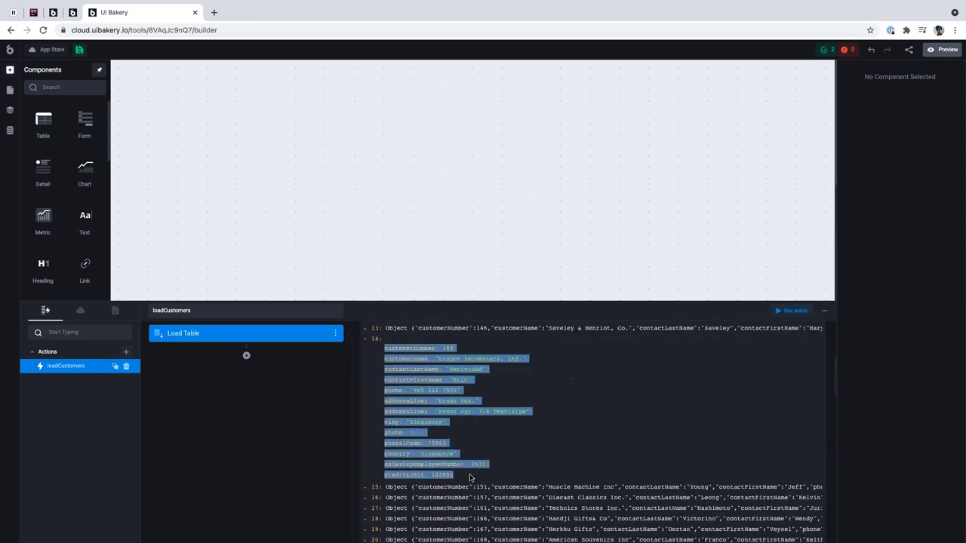
{"action": "left_click", "coordinate": [469, 477]}
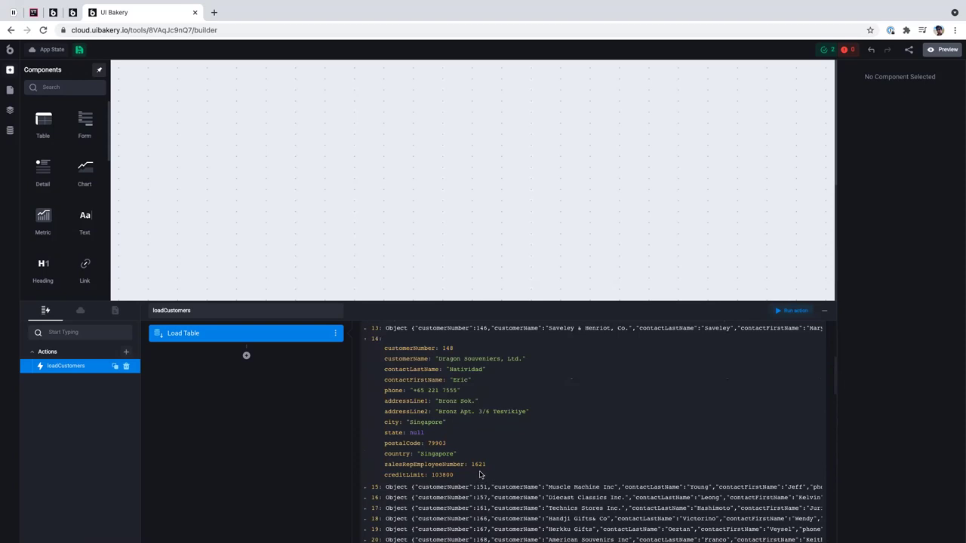
{"action": "left_click", "coordinate": [375, 340]}
{"action": "scroll", "coordinate": [409, 377], "scroll_direction": "up", "scroll_amount": 5}
{"action": "left_click", "coordinate": [375, 359]}
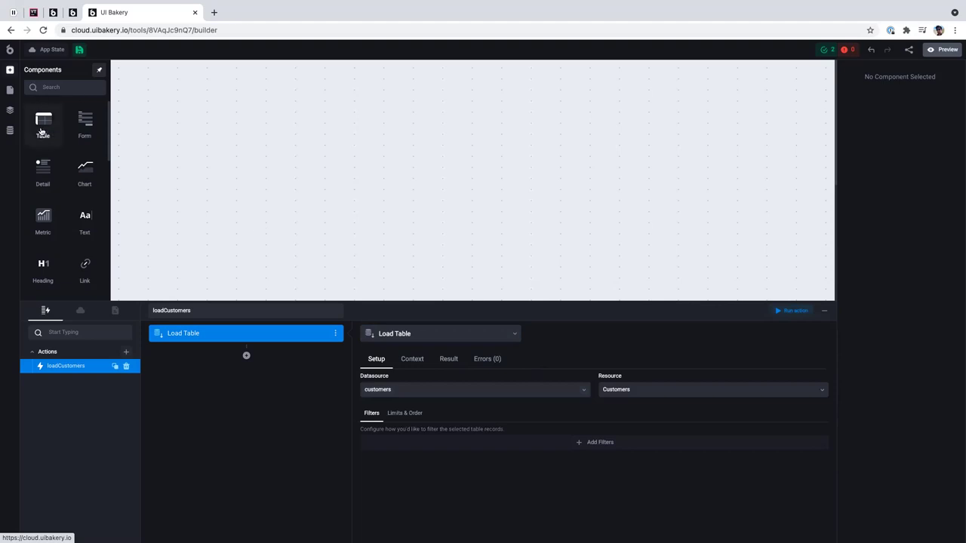
- Place a Table component at the upper left of the empty canvas and look through its columns
{"action": "left_click_drag", "start_coordinate": [39, 122], "coordinate": [192, 117]}
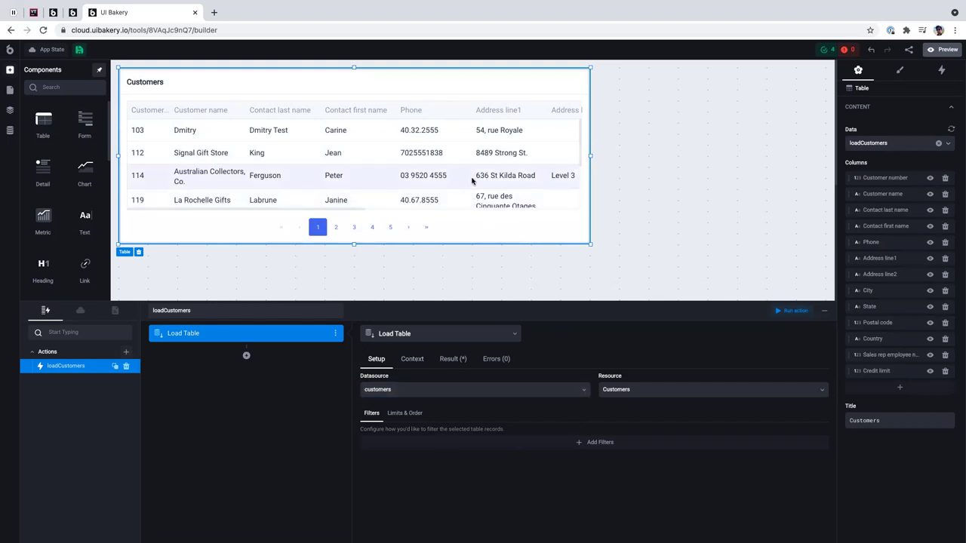
{"action": "scroll", "coordinate": [468, 172], "scroll_direction": "right", "scroll_amount": 5}
{"action": "scroll", "coordinate": [467, 166], "scroll_direction": "left", "scroll_amount": 5}
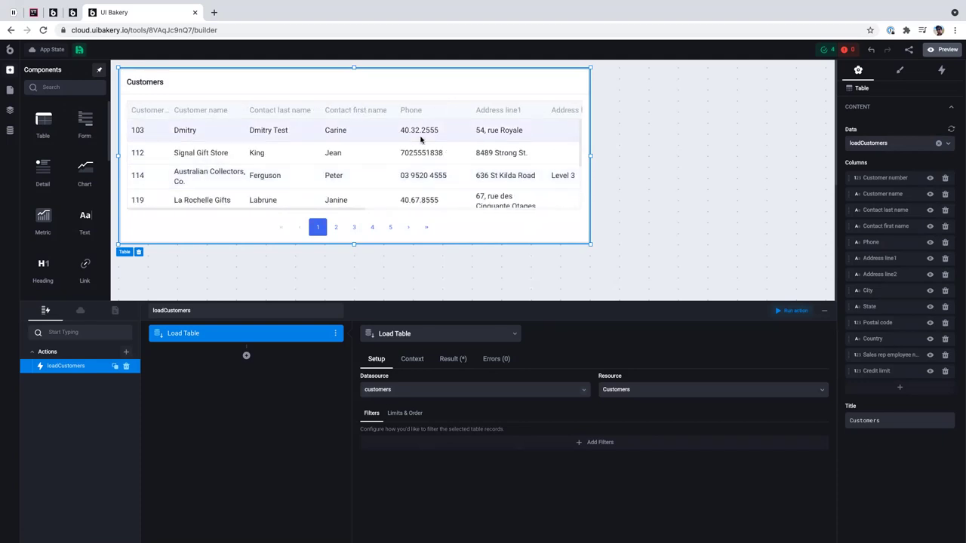
- Hide all columns of the Customers table except Customer name, City and Credit limit
{"action": "left_click", "coordinate": [930, 178]}
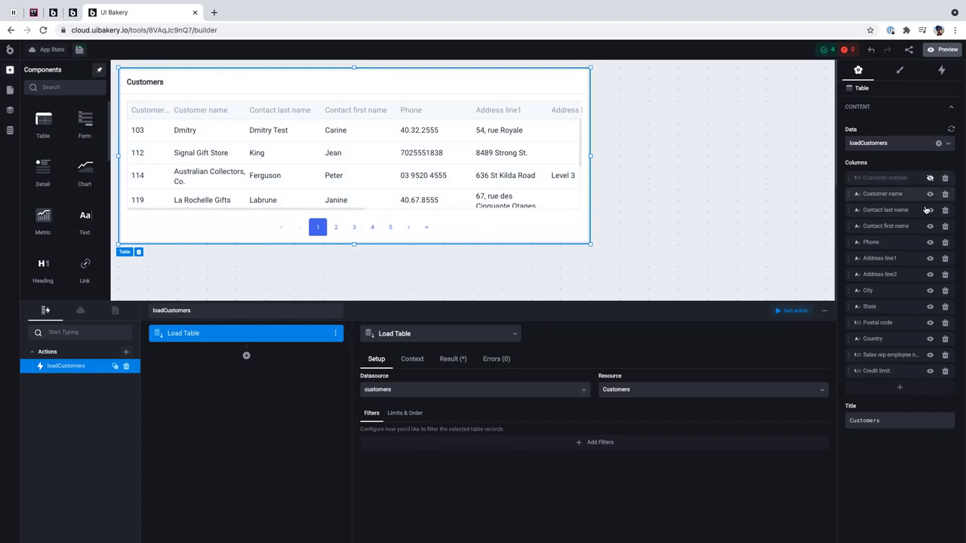
{"action": "left_click", "coordinate": [929, 210]}
{"action": "left_click", "coordinate": [930, 226]}
{"action": "left_click", "coordinate": [929, 242]}
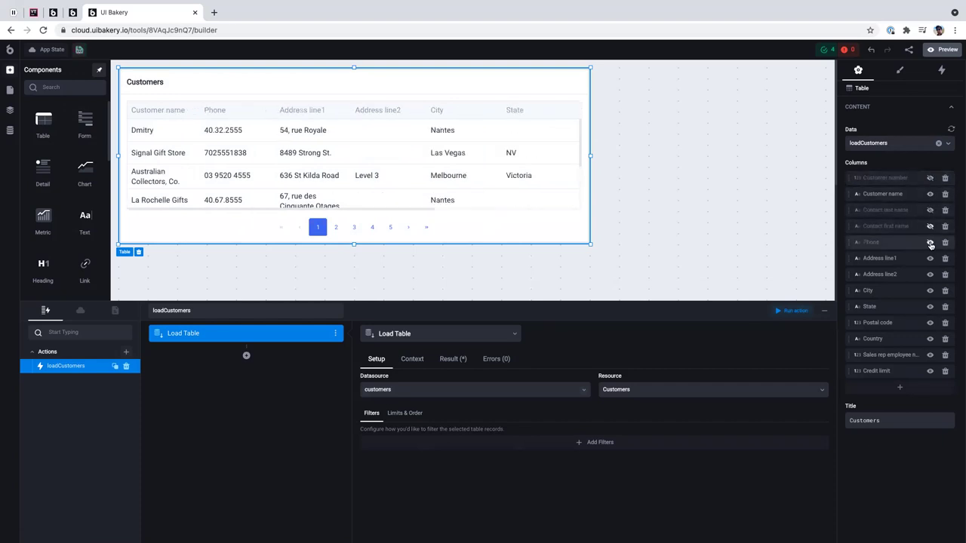
{"action": "left_click", "coordinate": [929, 258]}
{"action": "left_click", "coordinate": [929, 274]}
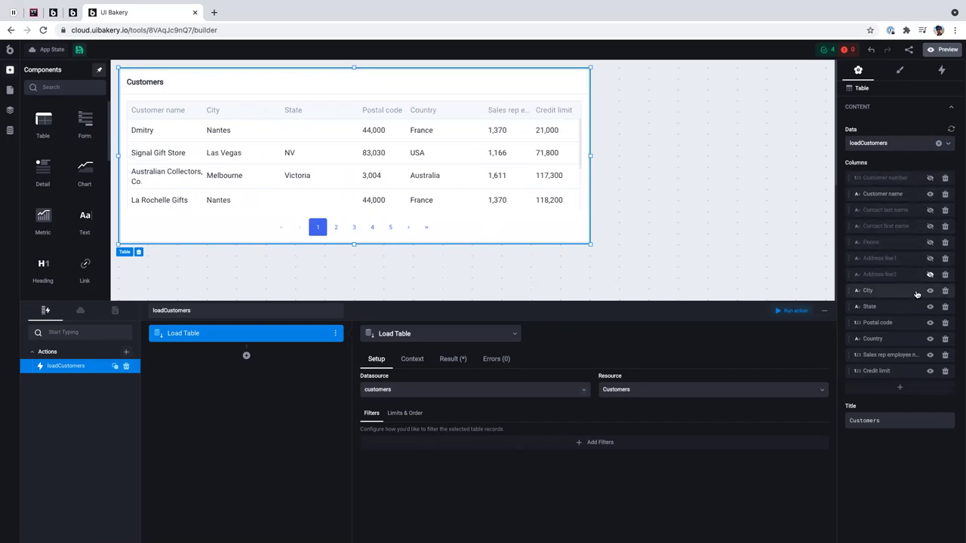
{"action": "left_click", "coordinate": [930, 307]}
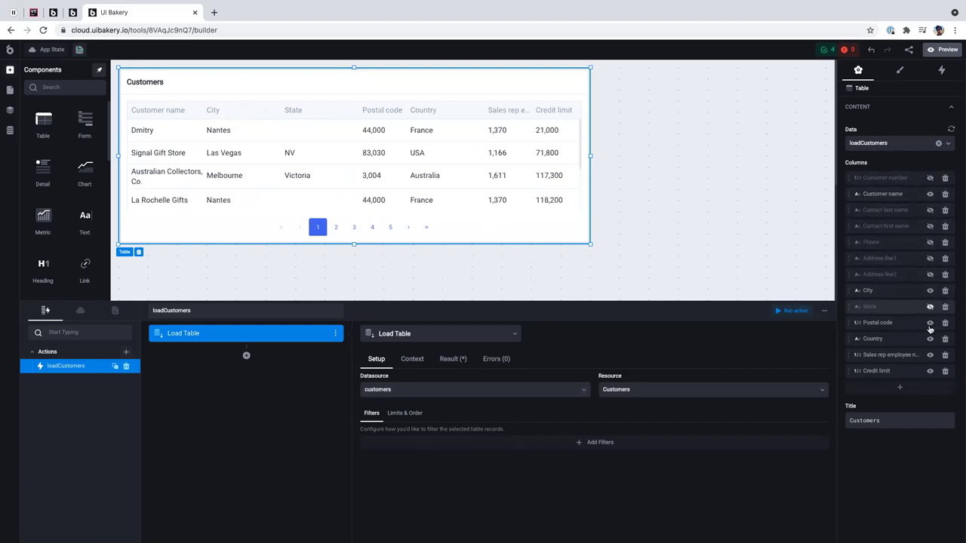
{"action": "left_click", "coordinate": [929, 322]}
{"action": "left_click", "coordinate": [929, 338]}
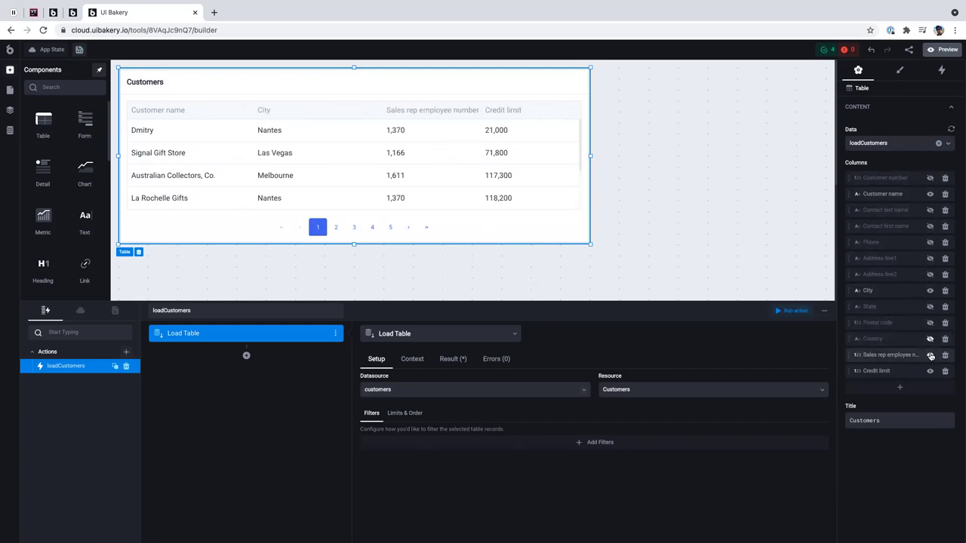
{"action": "left_click", "coordinate": [930, 355]}
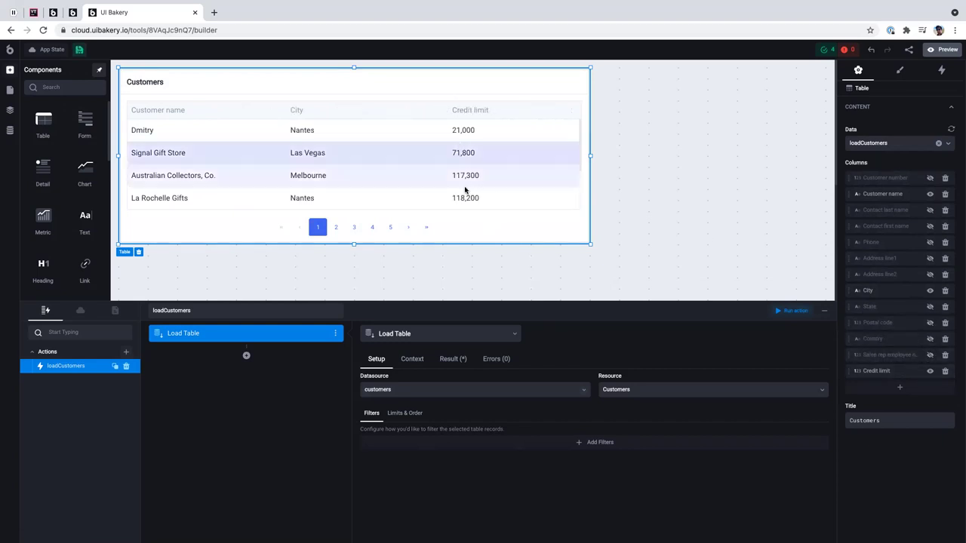
- Extend the Customers table slightly downward to fit about five rows and look through its records
{"action": "left_click_drag", "start_coordinate": [354, 244], "coordinate": [354, 266]}
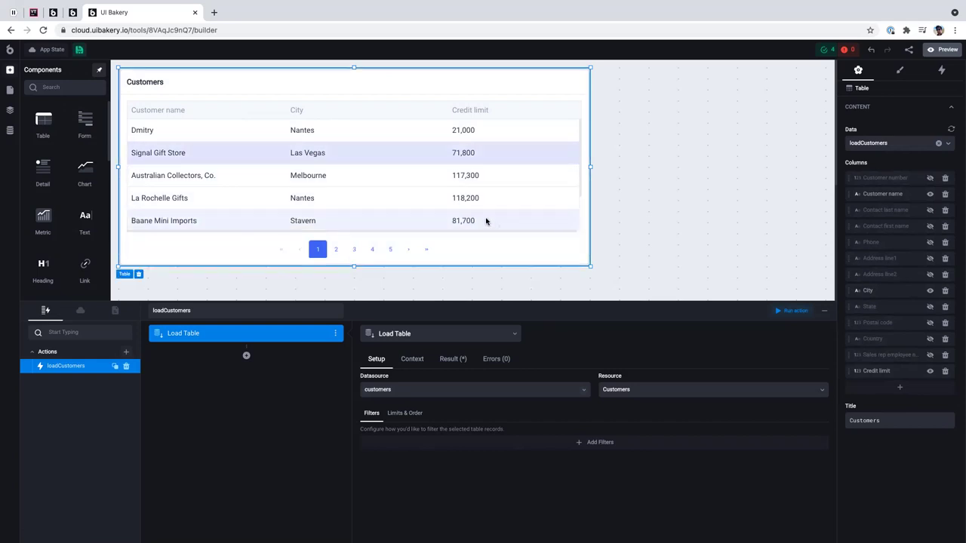
{"action": "scroll", "coordinate": [486, 220], "scroll_direction": "down", "scroll_amount": 2}
{"action": "scroll", "coordinate": [487, 220], "scroll_direction": "up", "scroll_amount": 2}
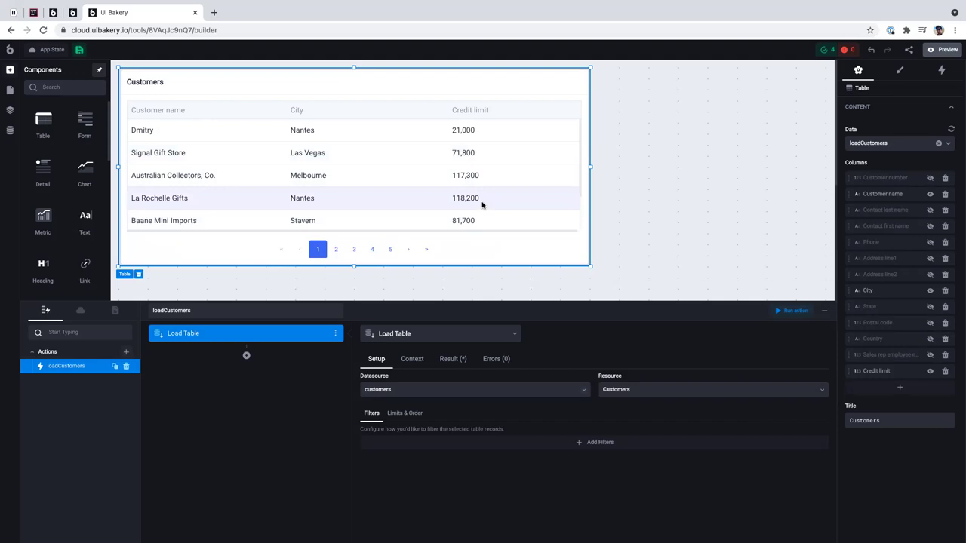
- Select the La Rochelle Gifts row and add a form beside the Customers table, matching the table's height
{"action": "left_click", "coordinate": [421, 208]}
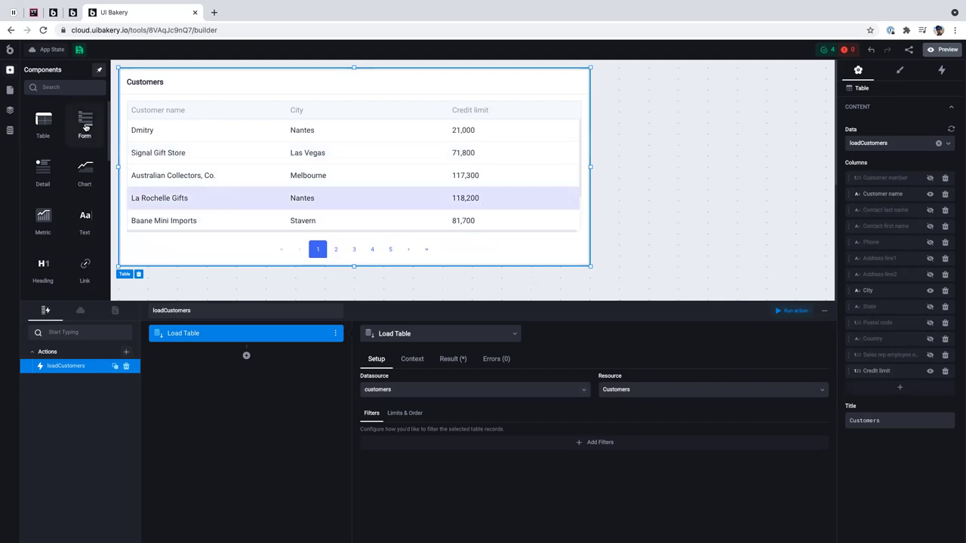
{"action": "left_click_drag", "start_coordinate": [81, 125], "coordinate": [750, 94]}
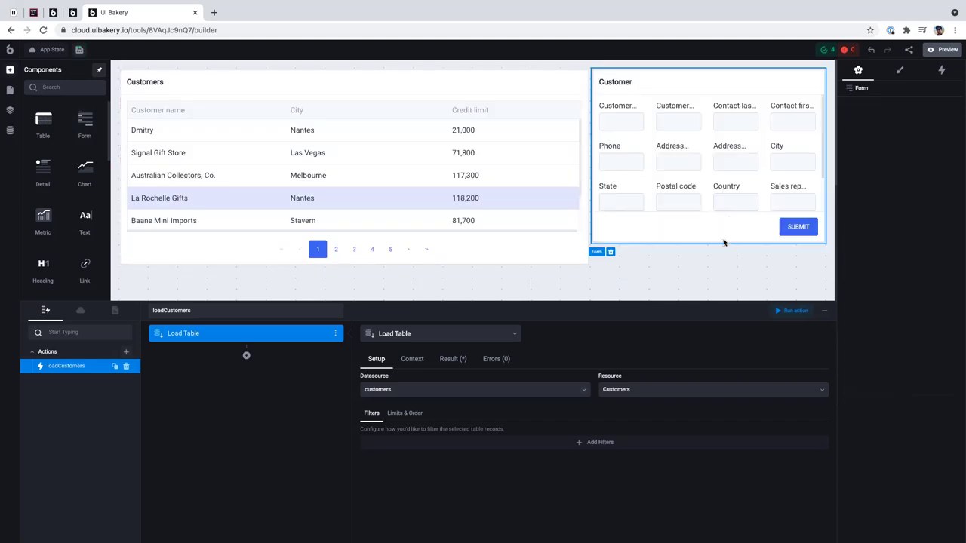
{"action": "left_click_drag", "start_coordinate": [709, 245], "coordinate": [708, 266]}
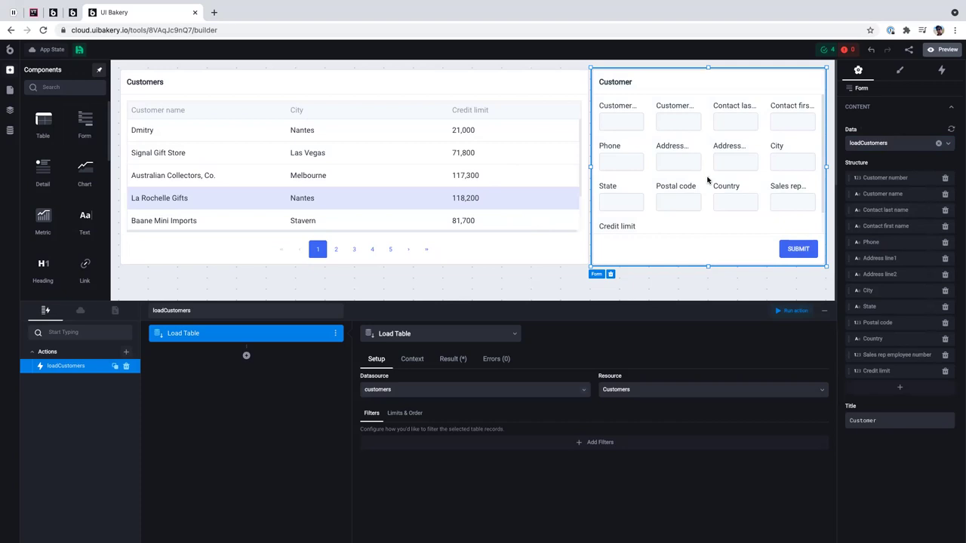
- Replace the form's loadCustomers data binding with the selected row of customersSmartTable
{"action": "left_click", "coordinate": [941, 142]}
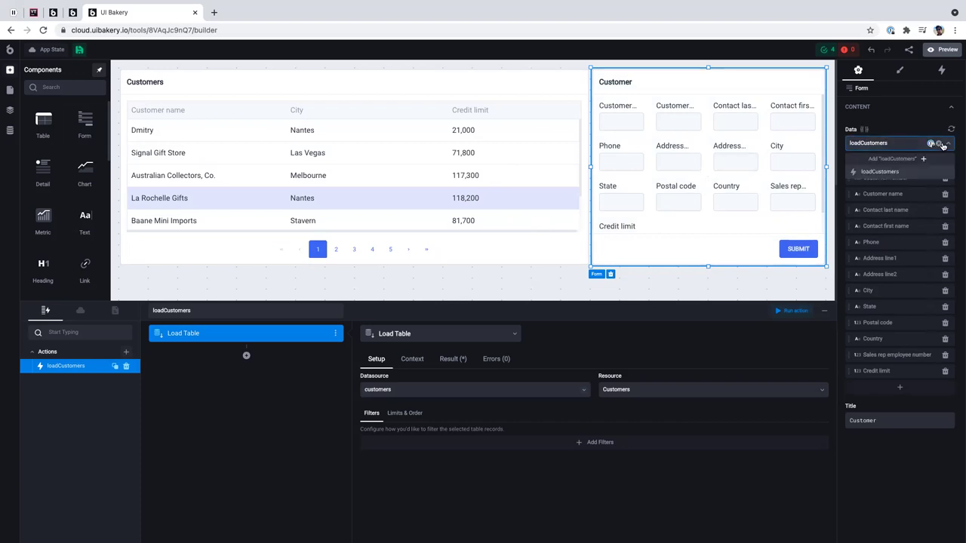
{"action": "left_click", "coordinate": [939, 144]}
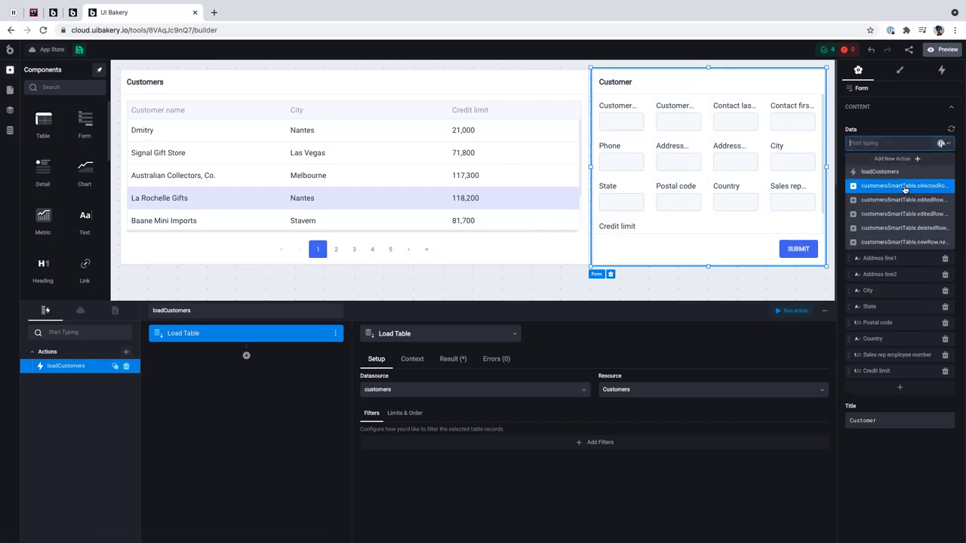
{"action": "left_click", "coordinate": [901, 187]}
{"action": "left_click", "coordinate": [901, 143]}
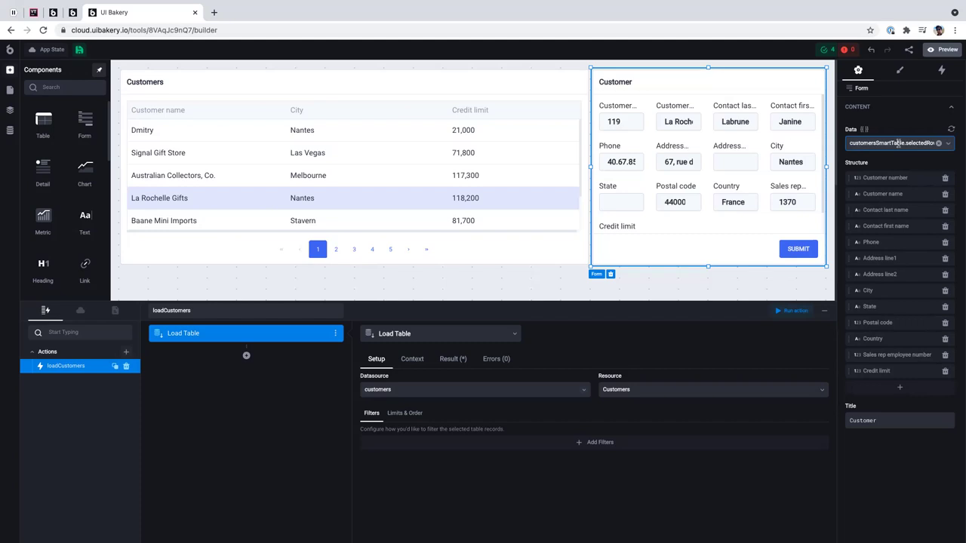
{"action": "left_click", "coordinate": [815, 172]}
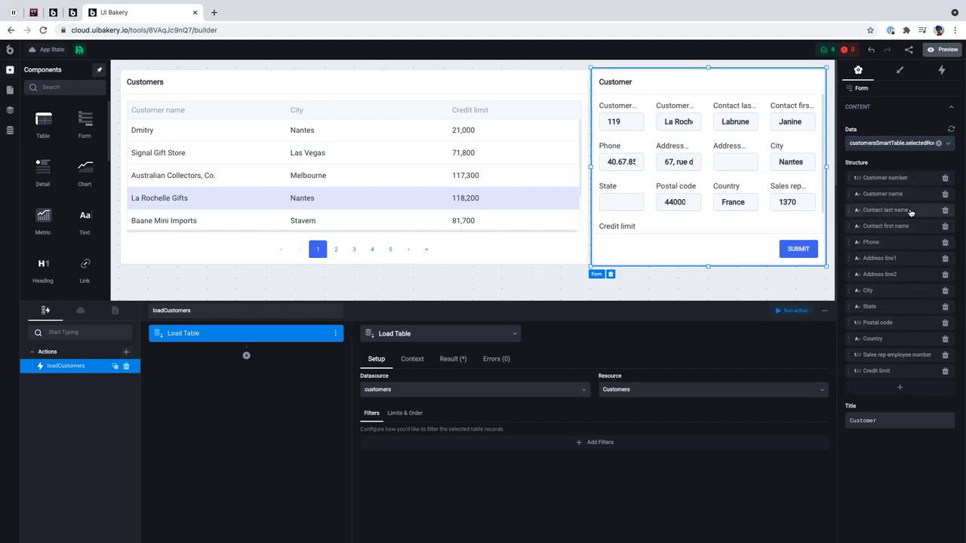
- Remove all fields from the Customer form except Customer name, Address line1, Address line2 and State
{"action": "left_click", "coordinate": [945, 178]}
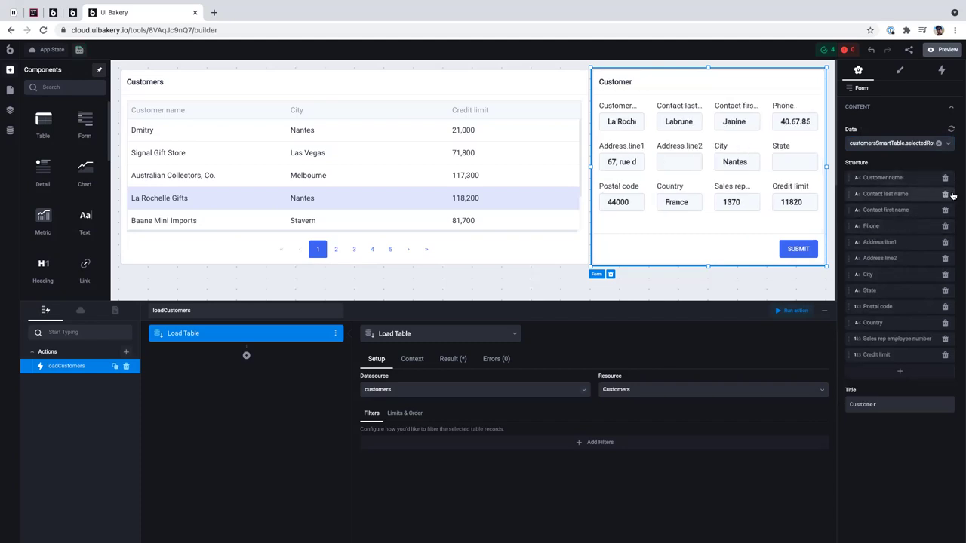
{"action": "left_click", "coordinate": [944, 195]}
{"action": "left_click", "coordinate": [944, 195]}
{"action": "left_click", "coordinate": [945, 195]}
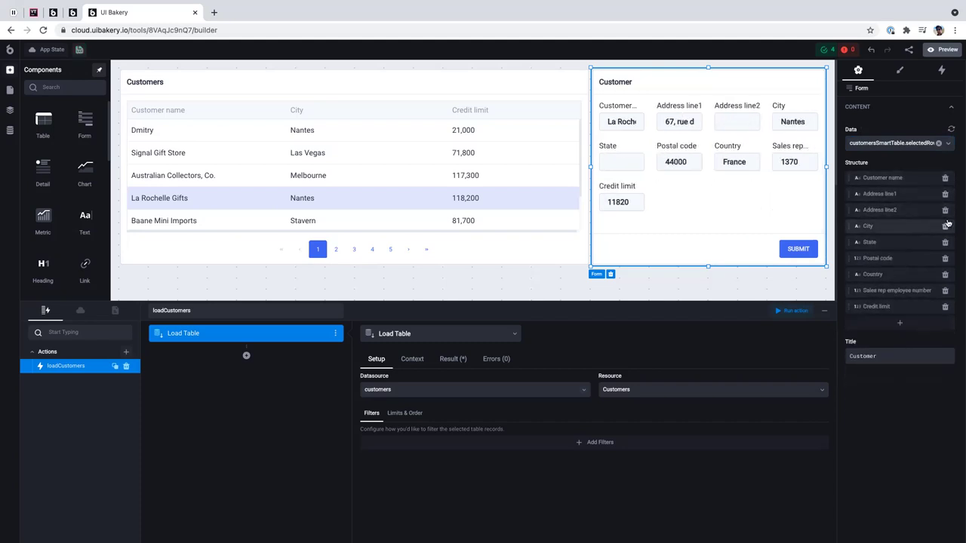
{"action": "left_click", "coordinate": [946, 226]}
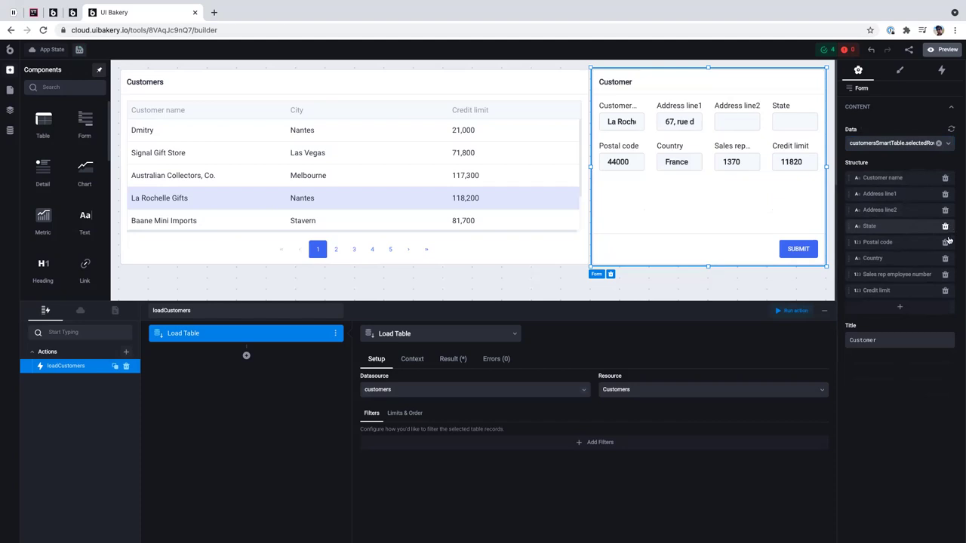
{"action": "left_click", "coordinate": [945, 242]}
{"action": "left_click", "coordinate": [945, 242]}
{"action": "left_click", "coordinate": [946, 242]}
{"action": "left_click", "coordinate": [945, 242]}
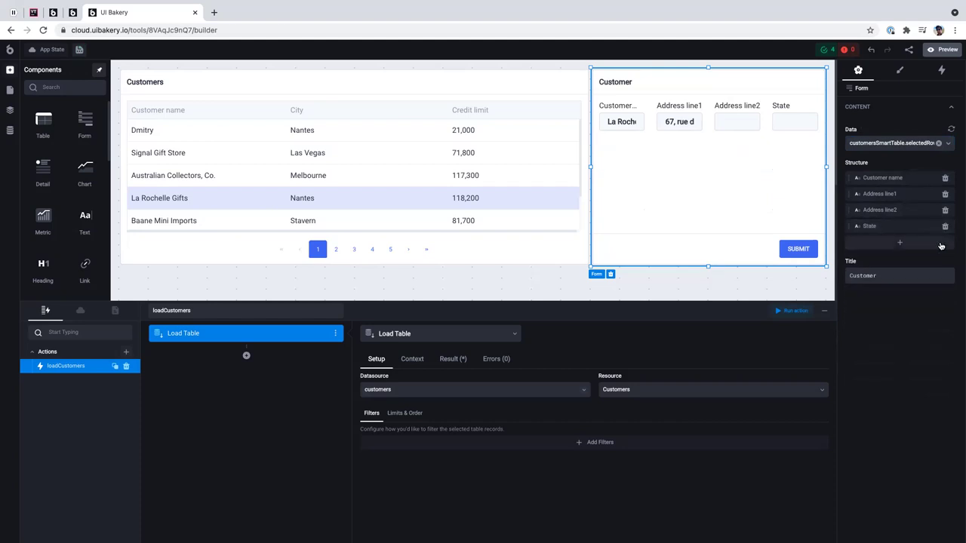
- Set the Customer form's layout to 1 column
{"action": "left_click", "coordinate": [899, 69]}
{"action": "left_click", "coordinate": [851, 122]}
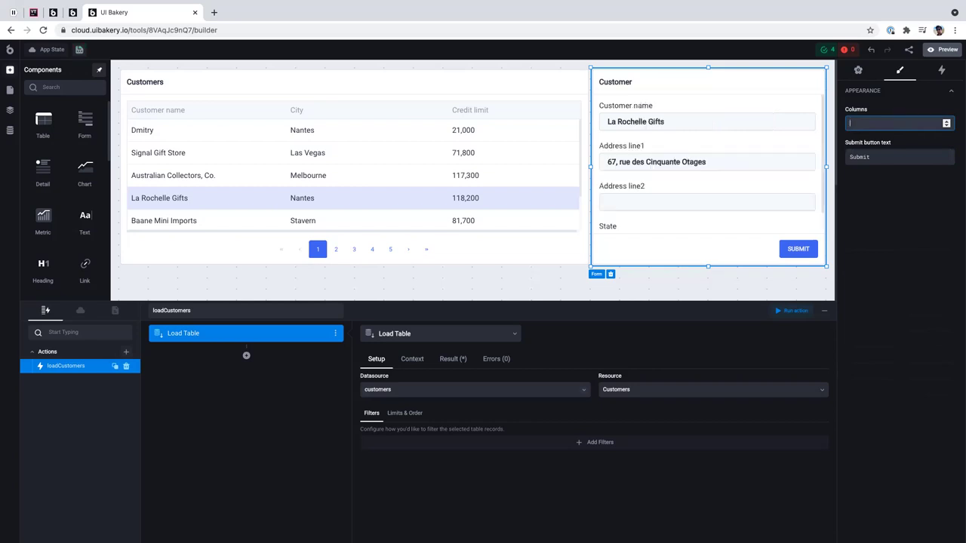
{"action": "type", "text": "1"}
{"action": "scroll", "coordinate": [686, 185], "scroll_direction": "down", "scroll_amount": 1}
{"action": "scroll", "coordinate": [686, 185], "scroll_direction": "up", "scroll_amount": 1}
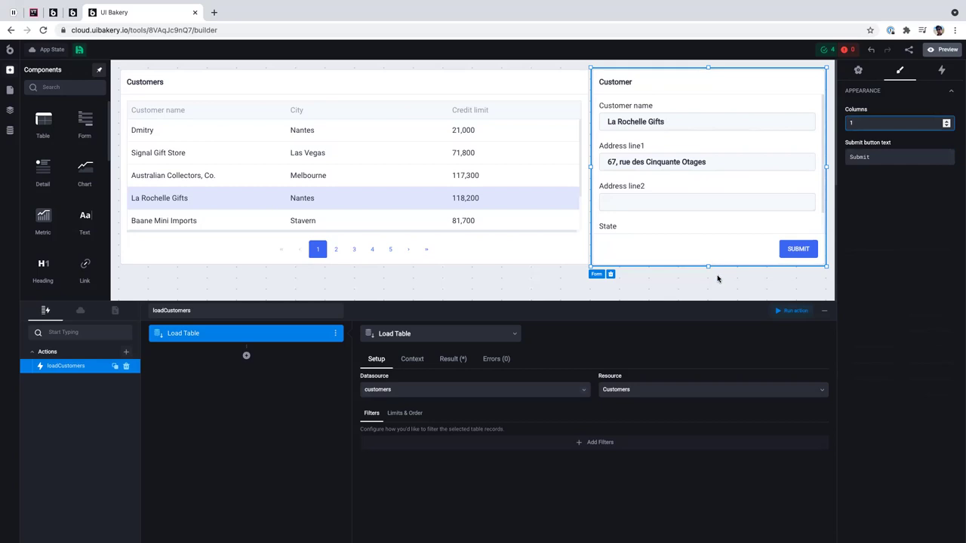
- Extend the Customer form downward to fit all four fields and stretch the Customers table to the same height
{"action": "left_click_drag", "start_coordinate": [708, 266], "coordinate": [707, 288]}
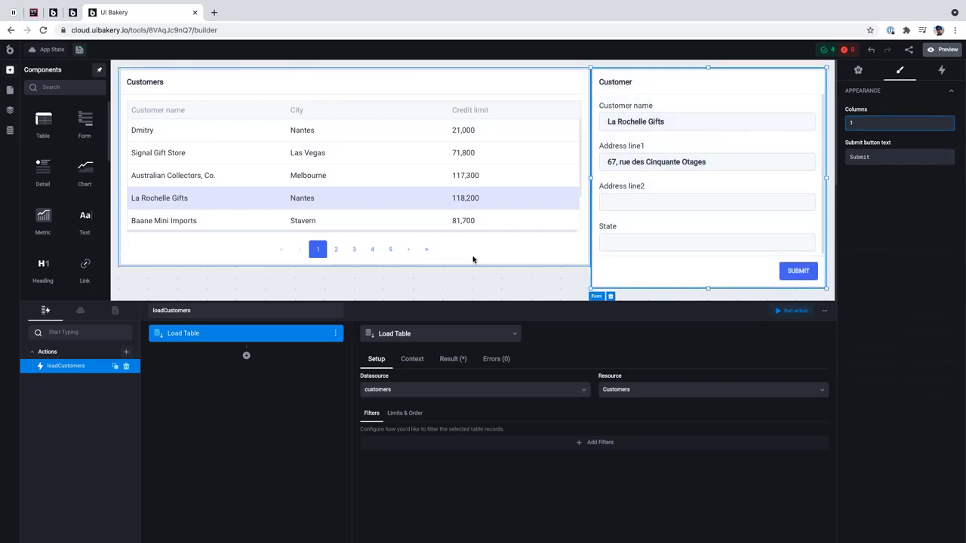
{"action": "left_click", "coordinate": [498, 255]}
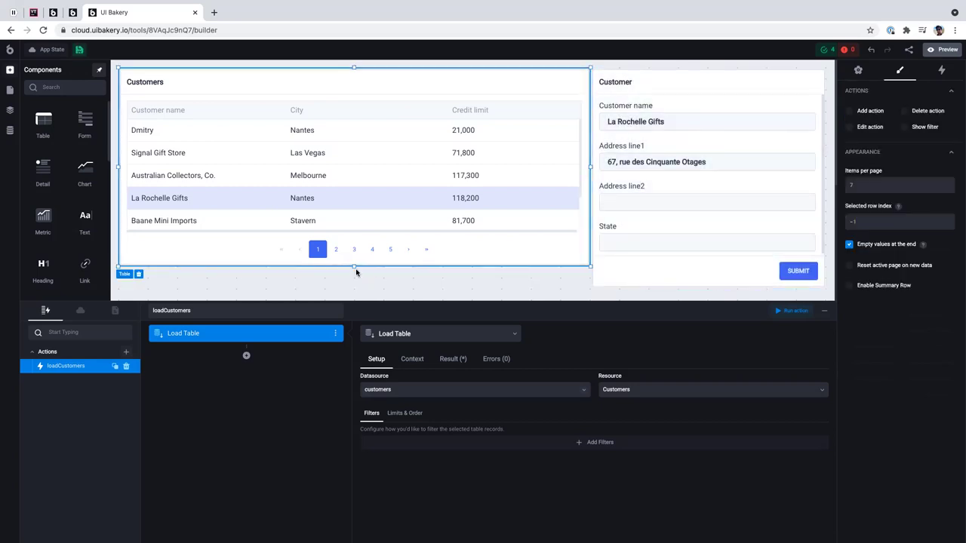
{"action": "left_click_drag", "start_coordinate": [354, 267], "coordinate": [353, 288]}
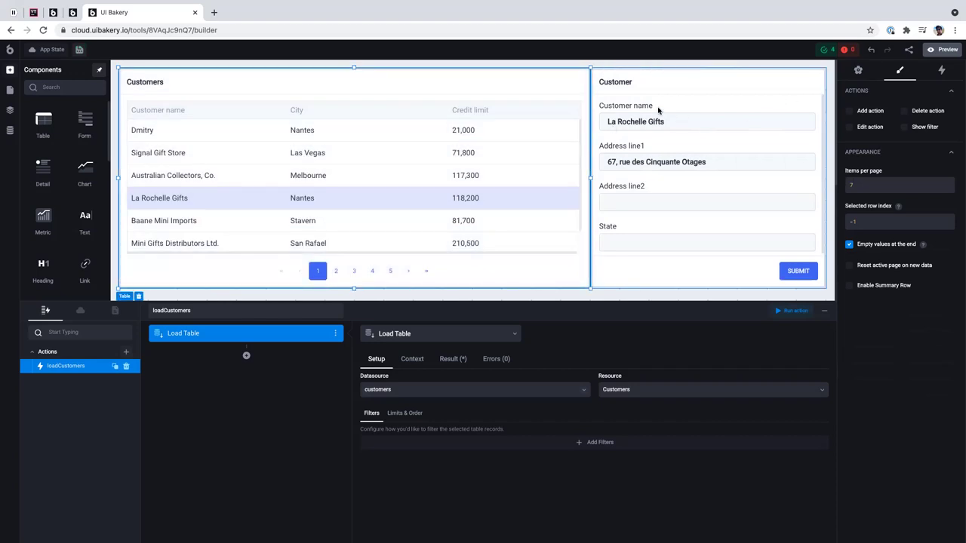
- Select several rows in the Customers table, ending on Australian Collectors, Co., to check the linked form's values
{"action": "left_click", "coordinate": [491, 176]}
{"action": "scroll", "coordinate": [679, 203], "scroll_direction": "down", "scroll_amount": 2}
{"action": "scroll", "coordinate": [675, 189], "scroll_direction": "up", "scroll_amount": 2}
{"action": "left_click", "coordinate": [430, 157]}
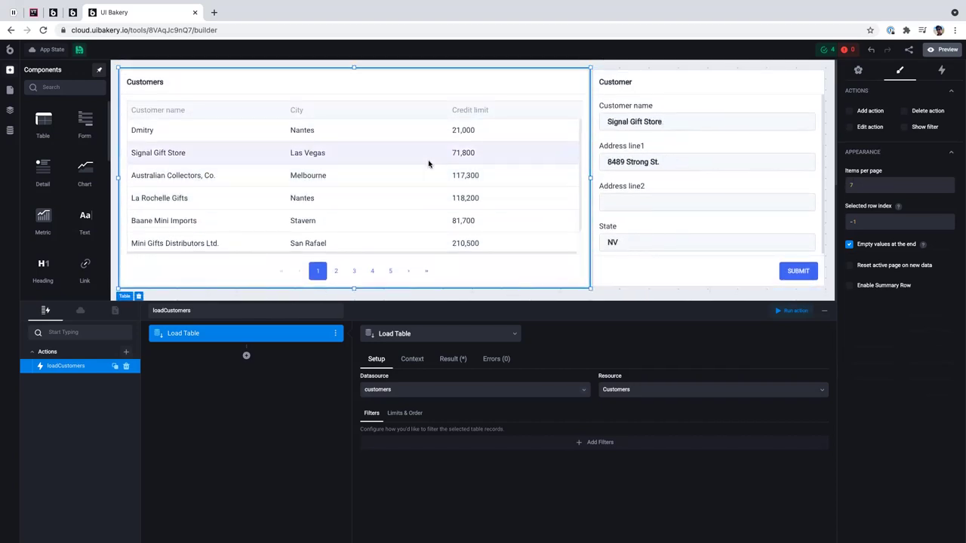
{"action": "left_click", "coordinate": [411, 138]}
{"action": "left_click", "coordinate": [411, 158]}
{"action": "left_click", "coordinate": [409, 197]}
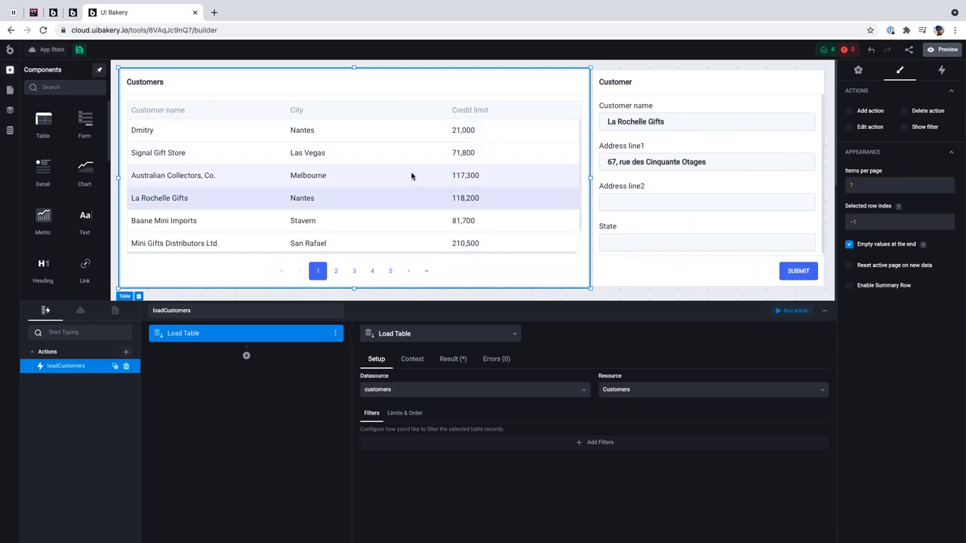
{"action": "left_click", "coordinate": [413, 174]}
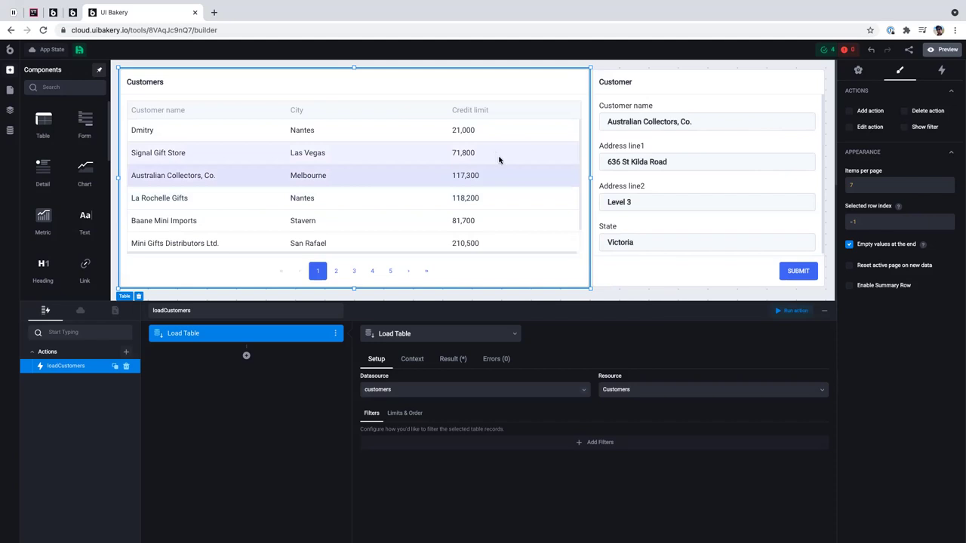
- Add a new action to the Customer form's On Submit trigger
{"action": "left_click", "coordinate": [696, 273]}
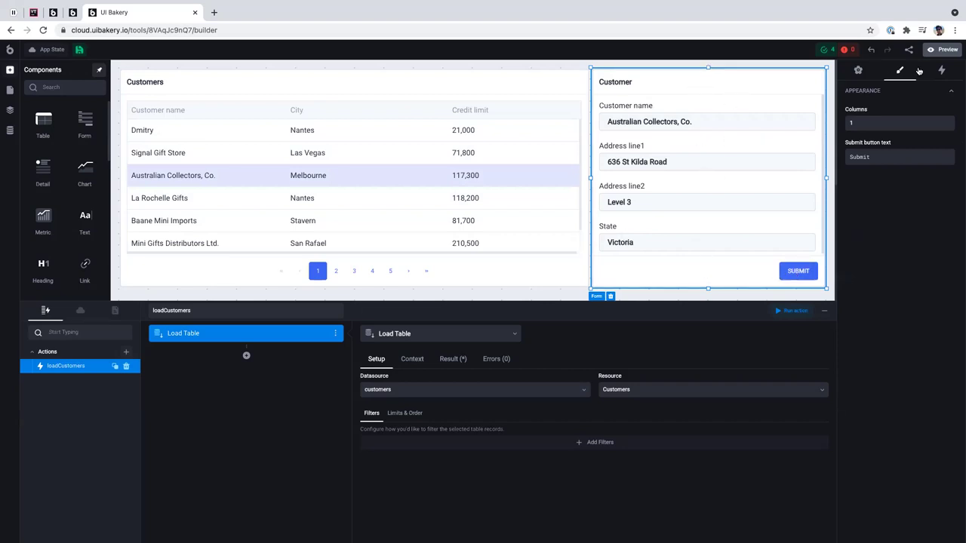
{"action": "left_click", "coordinate": [940, 71]}
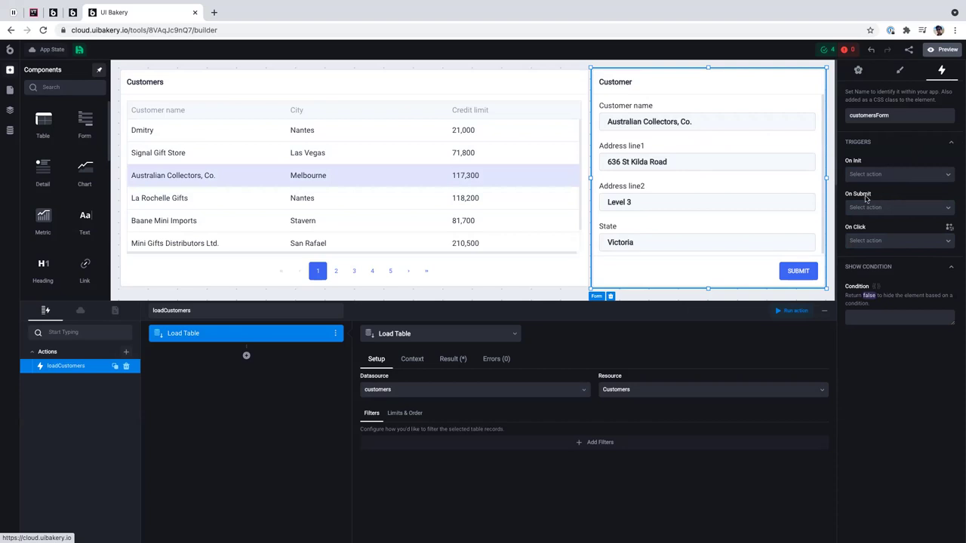
{"action": "left_click", "coordinate": [900, 208]}
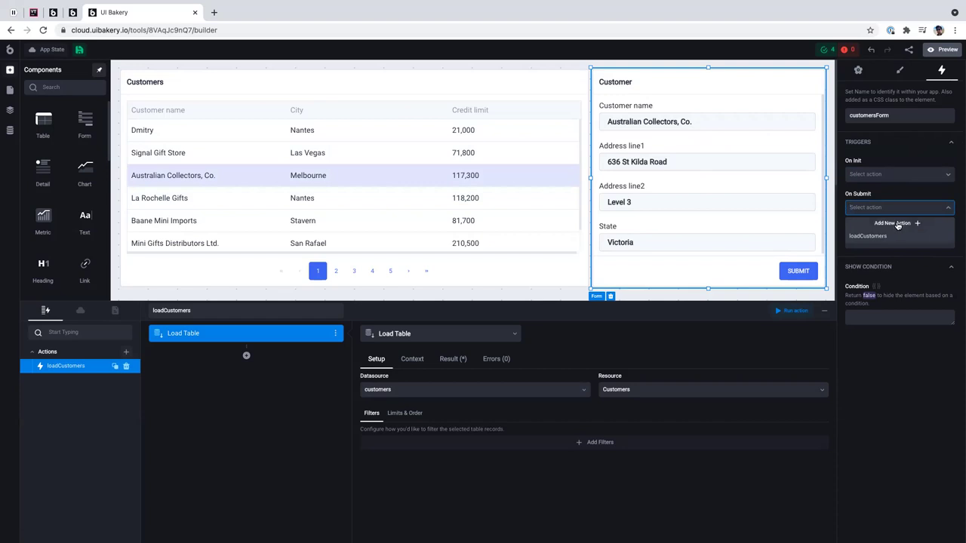
{"action": "left_click", "coordinate": [898, 225]}
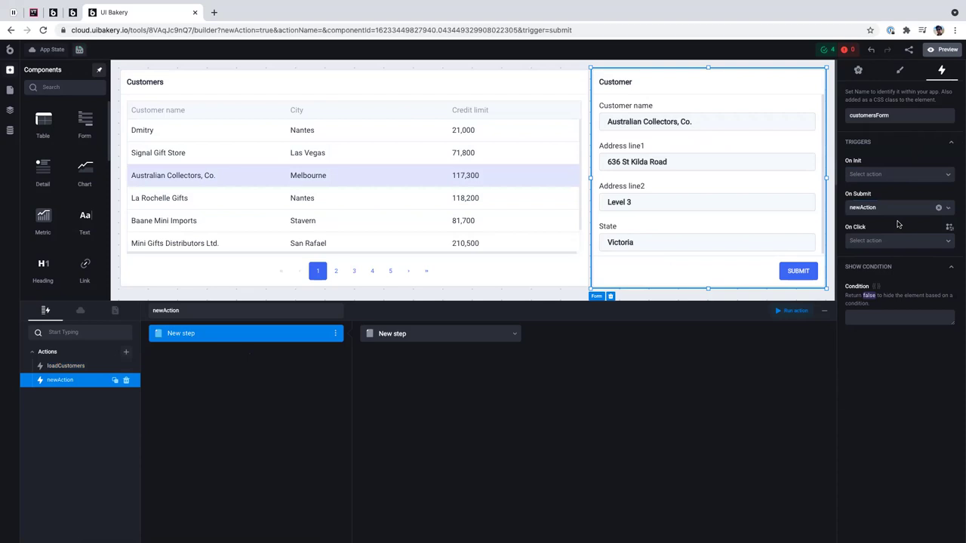
- Make the new action's step an Update Row on the customers datasource with the Customers resource
{"action": "left_click", "coordinate": [474, 332]}
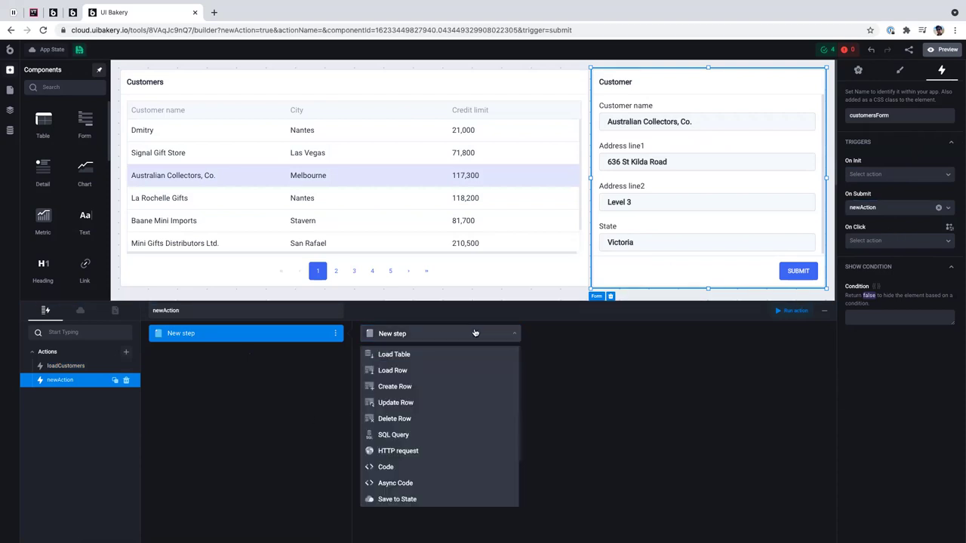
{"action": "left_click", "coordinate": [455, 405]}
{"action": "left_click", "coordinate": [408, 389]}
{"action": "left_click", "coordinate": [453, 408]}
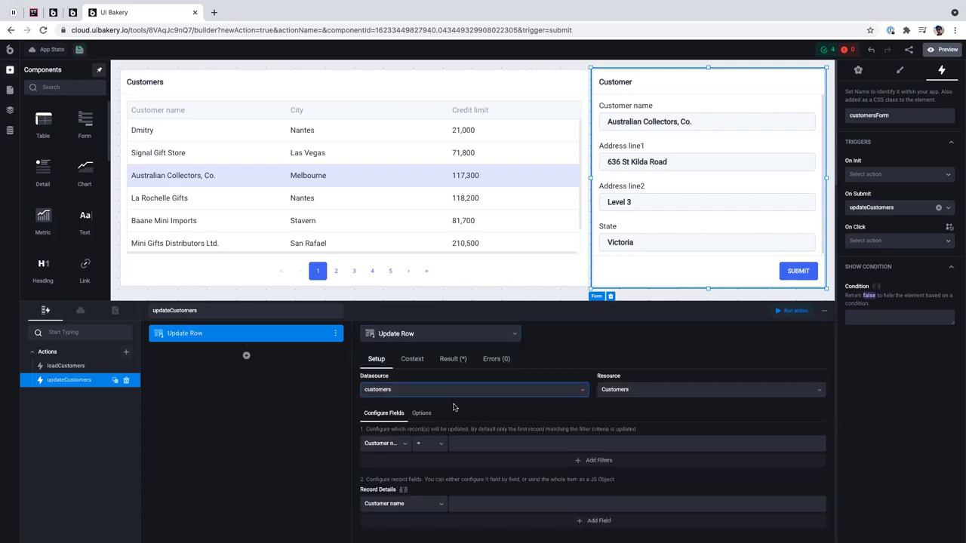
{"action": "left_click", "coordinate": [647, 393]}
{"action": "left_click", "coordinate": [675, 246]}
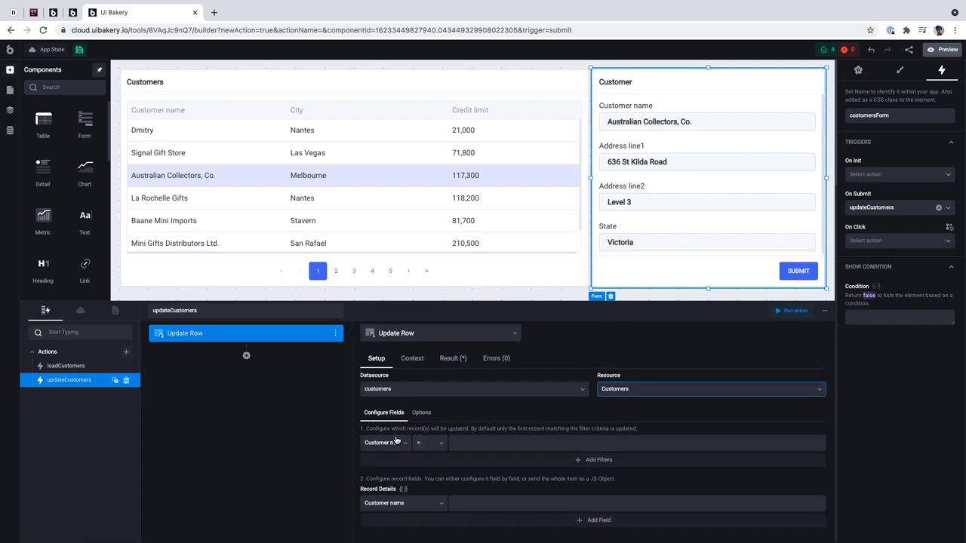
- Filter the record to update by Customer number equal to {{ui.customersSmartTable.selectedRow.data.customerNumber}}
{"action": "left_click", "coordinate": [472, 444]}
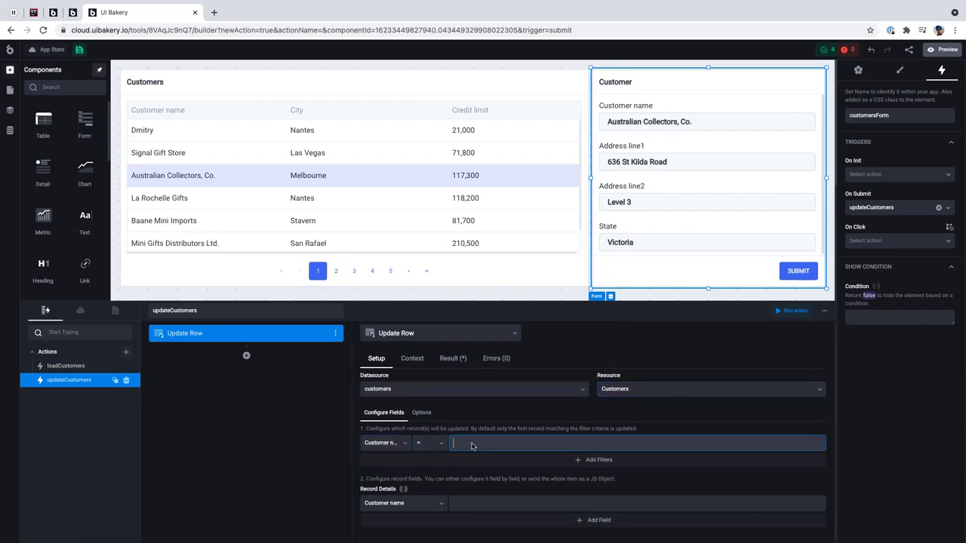
{"action": "type", "text": "{{"}
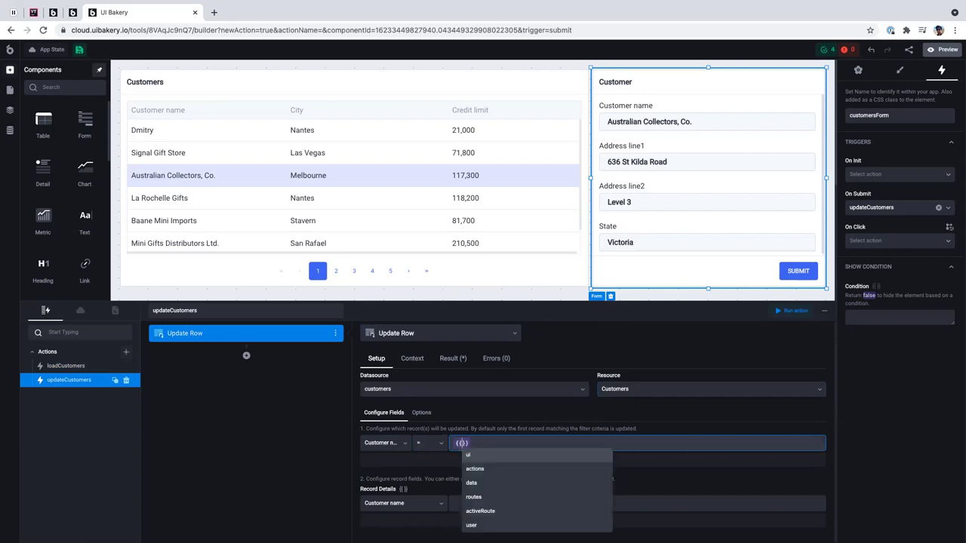
{"action": "type", "text": "ui."}
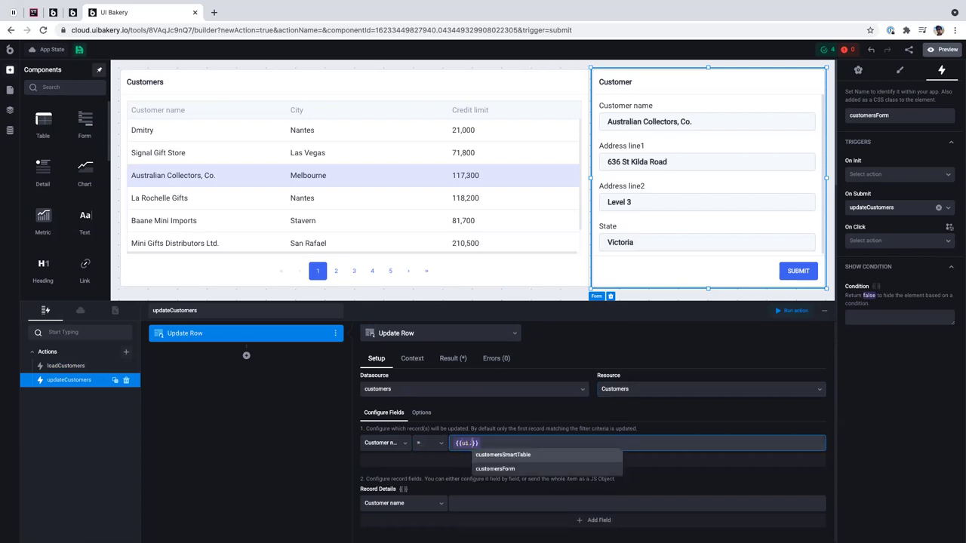
{"action": "left_click", "coordinate": [385, 443]}
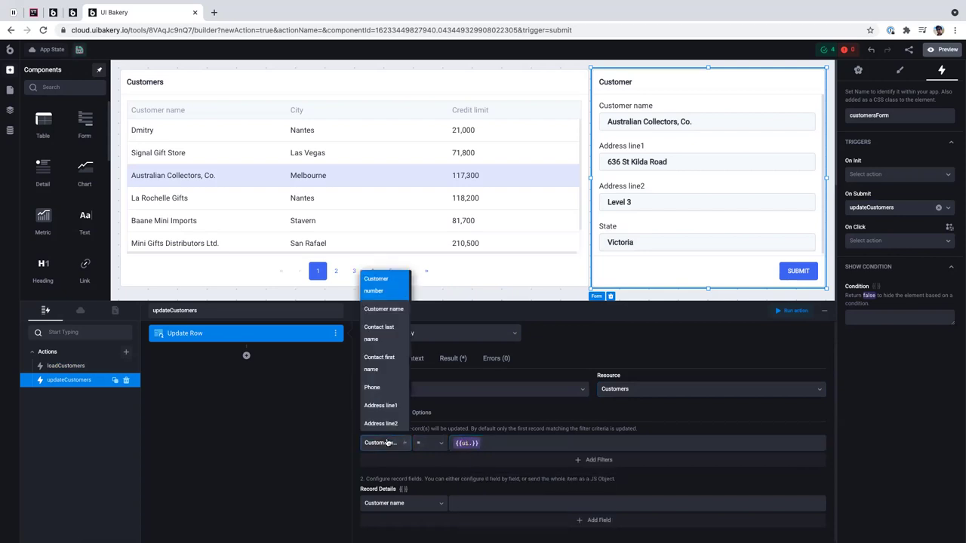
{"action": "left_click", "coordinate": [388, 283]}
{"action": "left_click", "coordinate": [473, 443]}
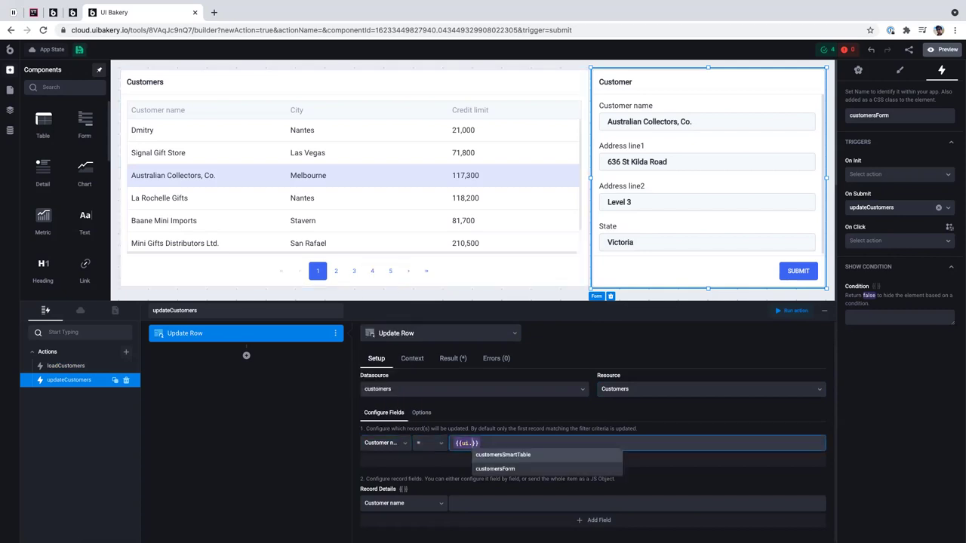
{"action": "key", "text": "Return"}
{"action": "type", "text": "."}
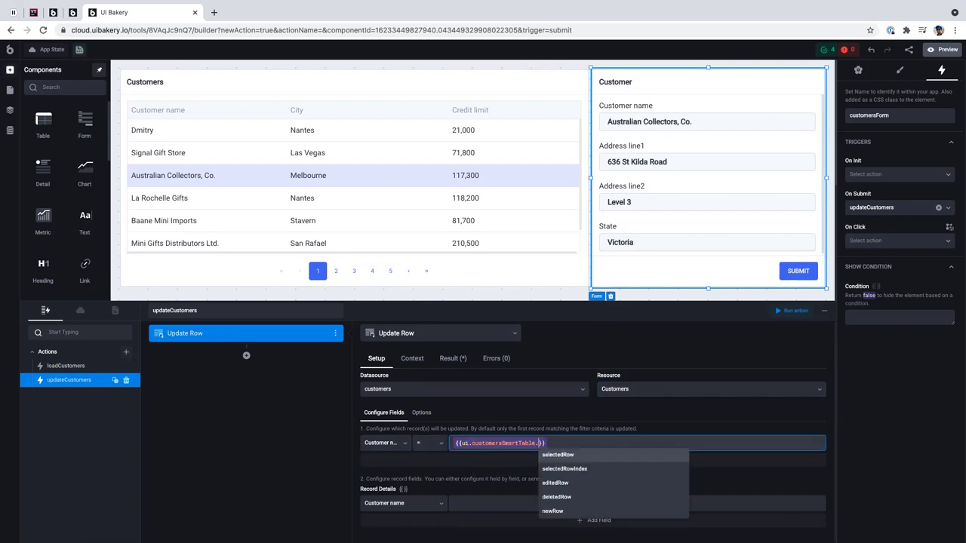
{"action": "key", "text": "Return"}
{"action": "type", "text": "."}
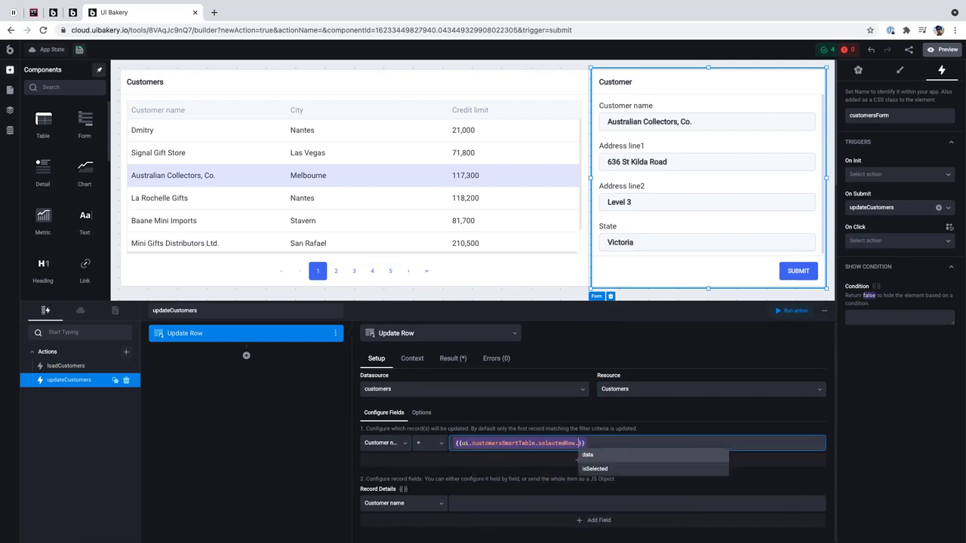
{"action": "key", "text": "Return"}
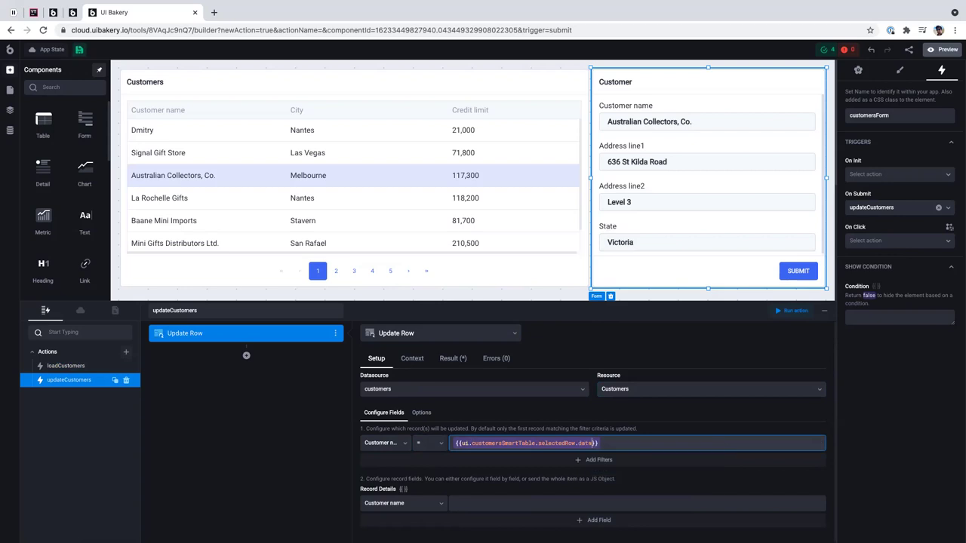
{"action": "type", "text": "."}
{"action": "key", "text": "Return"}
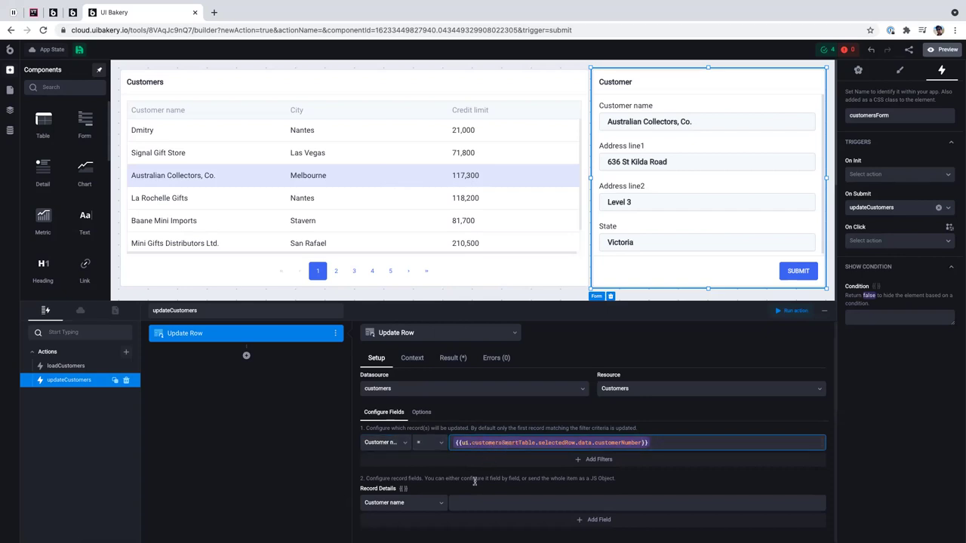
- Switch the Update Row record details to a JS object and set it to {{ui.customersForm.value}}
{"action": "left_click", "coordinate": [397, 490]}
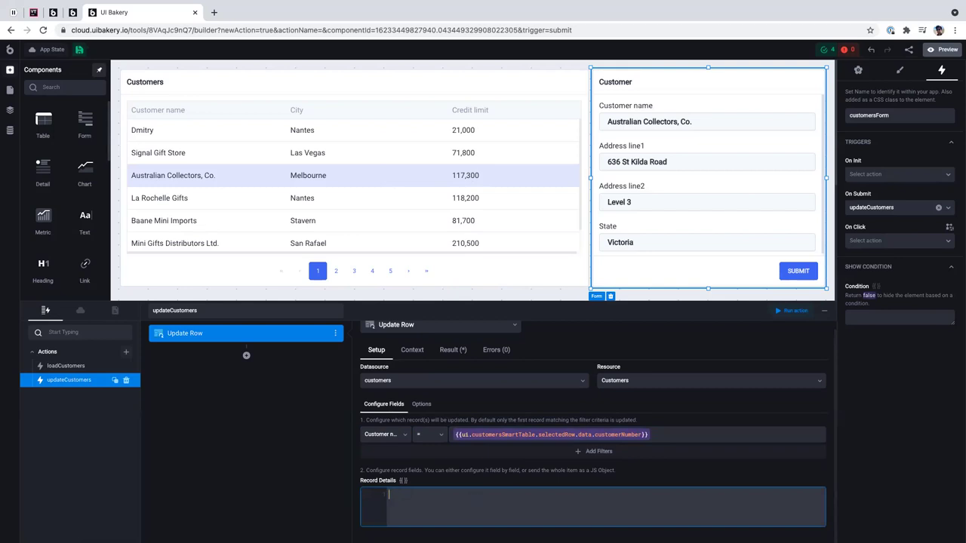
{"action": "type", "text": "{{ui."}
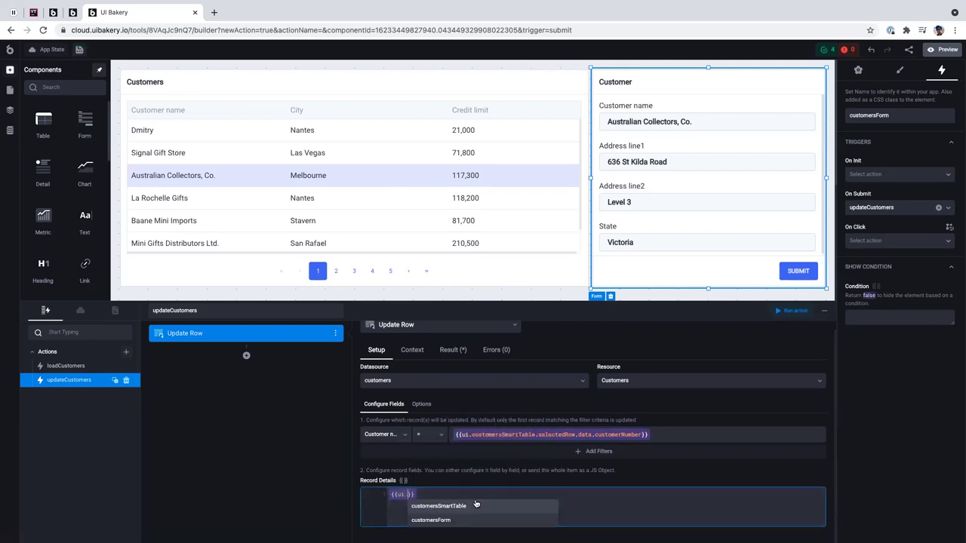
{"action": "key", "text": "Down"}
{"action": "key", "text": "Return"}
{"action": "type", "text": ".value"}
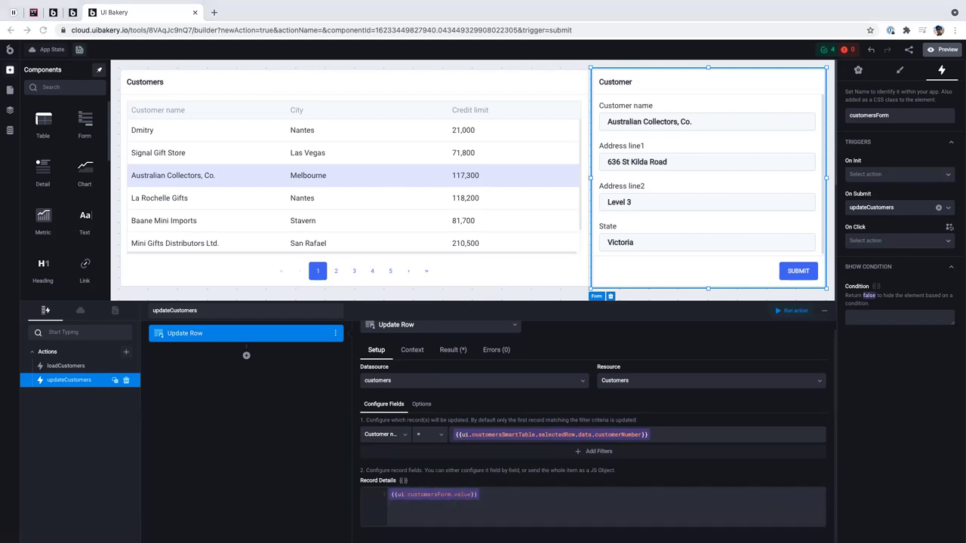
{"action": "left_click", "coordinate": [488, 504]}
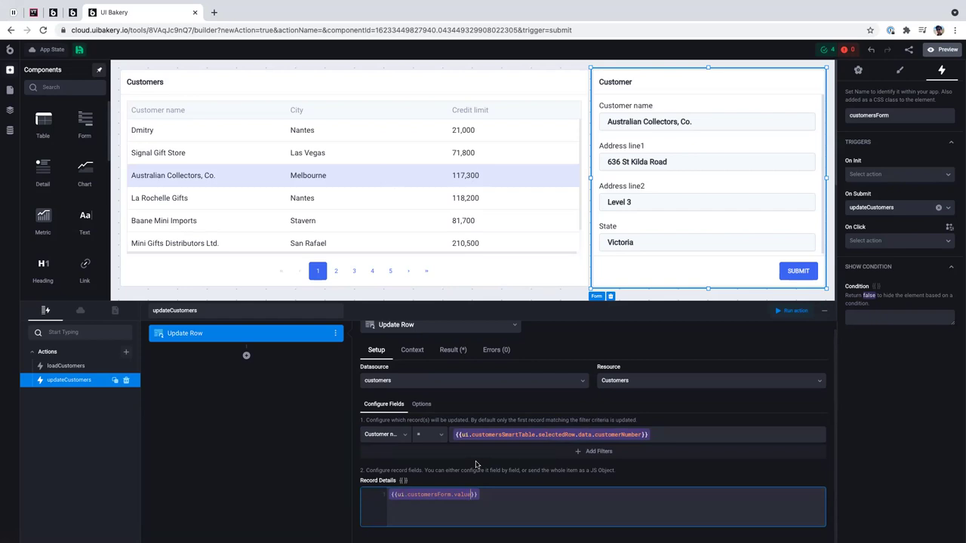
{"action": "scroll", "coordinate": [475, 463], "scroll_direction": "up", "scroll_amount": 1}
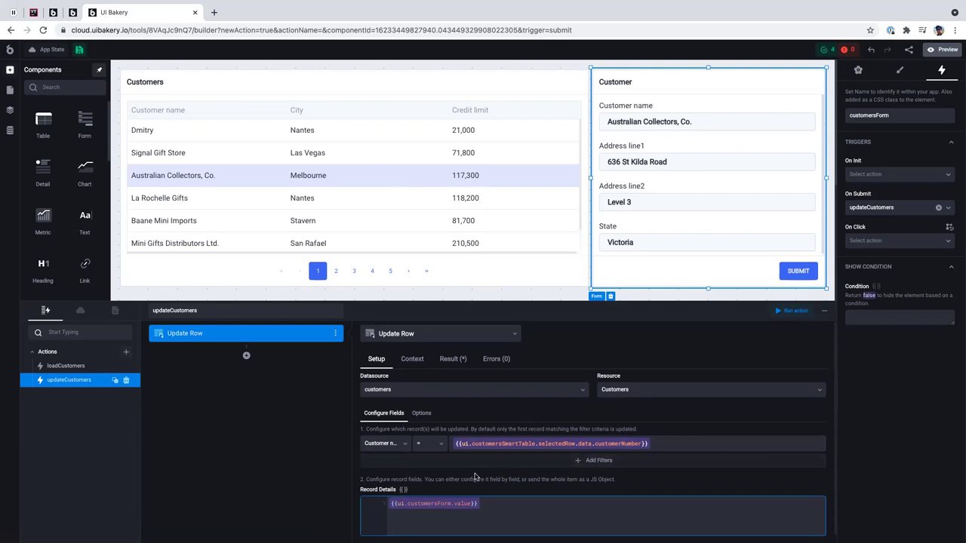
- Add an Execute Action step running loadCustomers after Update Row, and return to the Update Row settings
{"action": "left_click", "coordinate": [245, 355]}
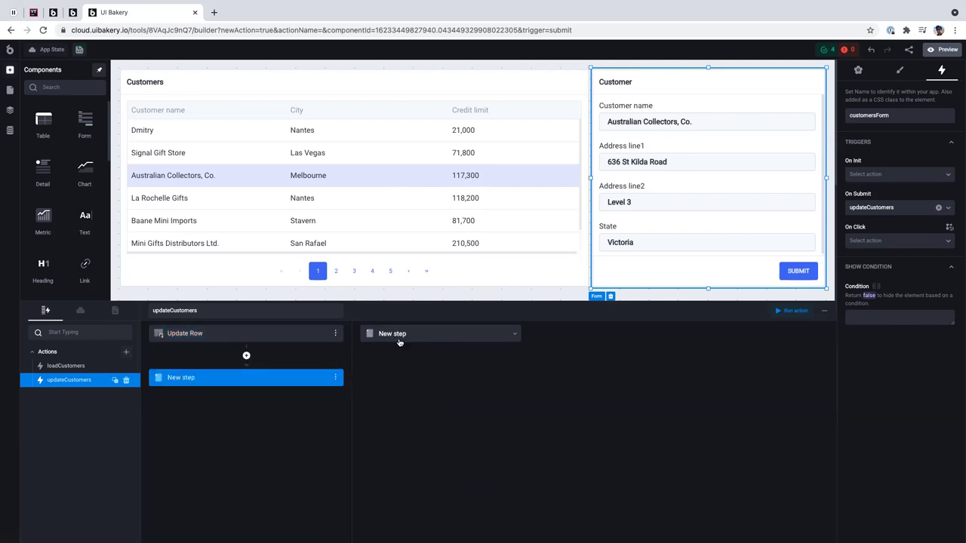
{"action": "left_click", "coordinate": [424, 332]}
{"action": "scroll", "coordinate": [436, 468], "scroll_direction": "down", "scroll_amount": 5}
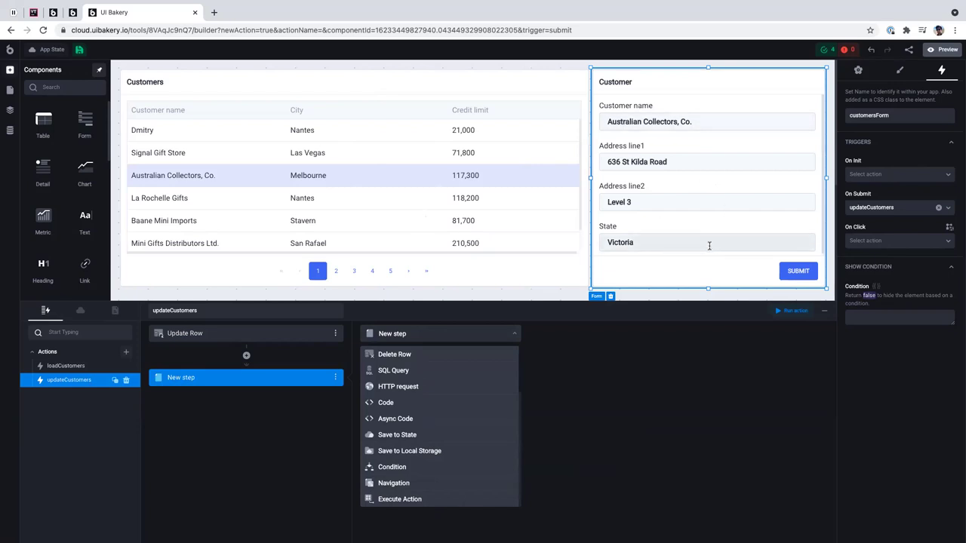
{"action": "left_click", "coordinate": [443, 500]}
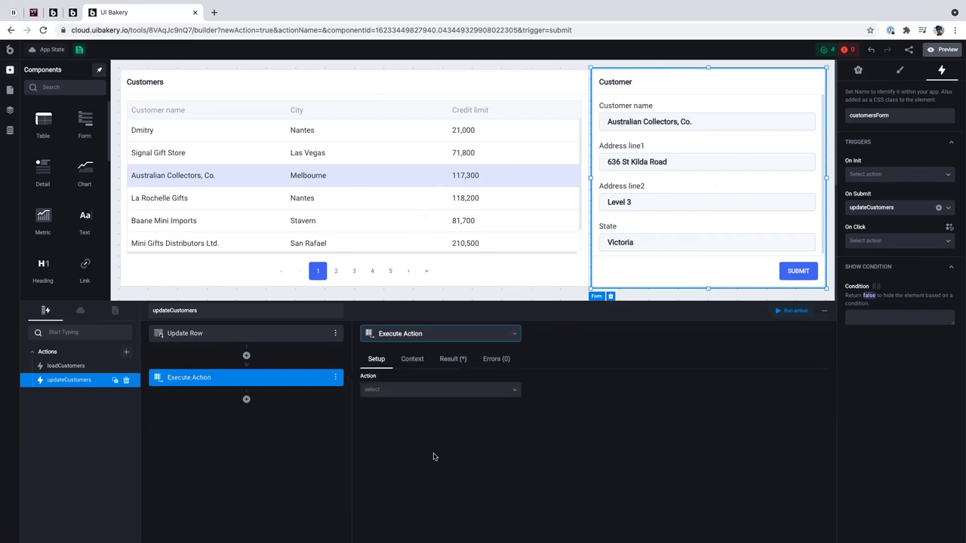
{"action": "left_click", "coordinate": [455, 390]}
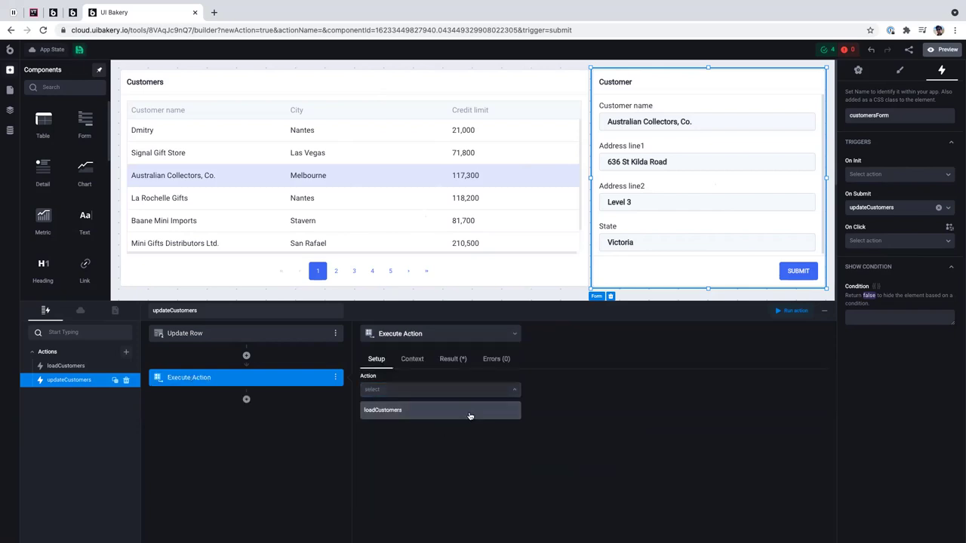
{"action": "left_click", "coordinate": [469, 412]}
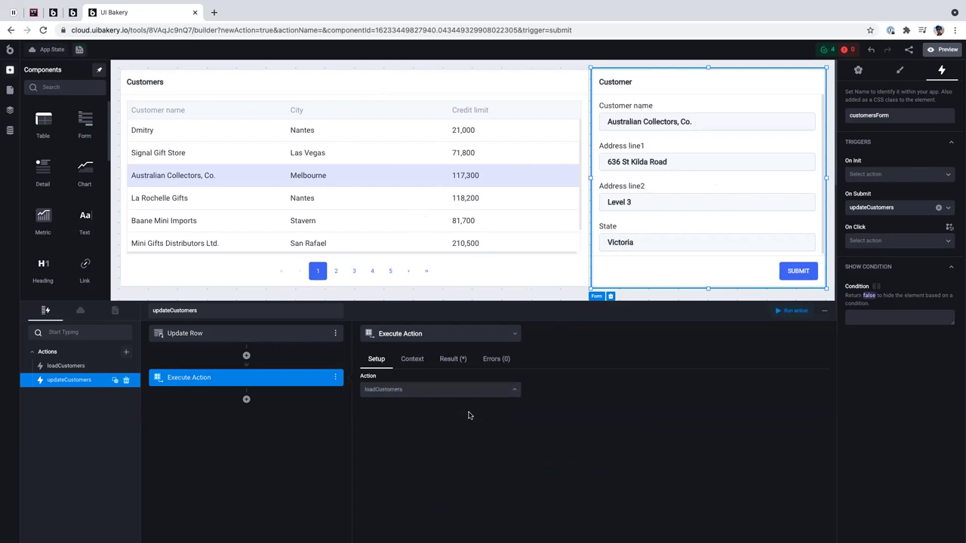
{"action": "left_click", "coordinate": [252, 337]}
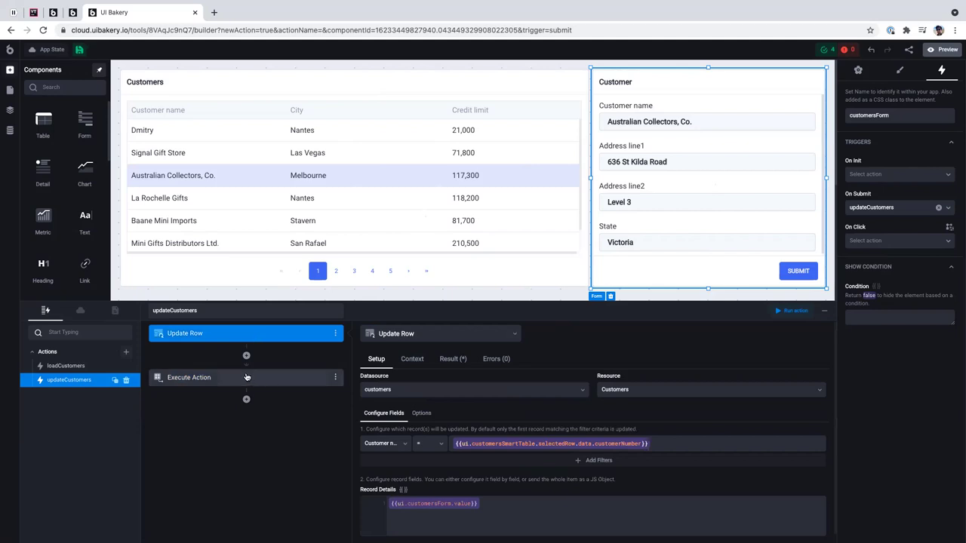
- Check which action the Execute Action step runs, collapse the action editor and select the Customers table
{"action": "left_click", "coordinate": [249, 378]}
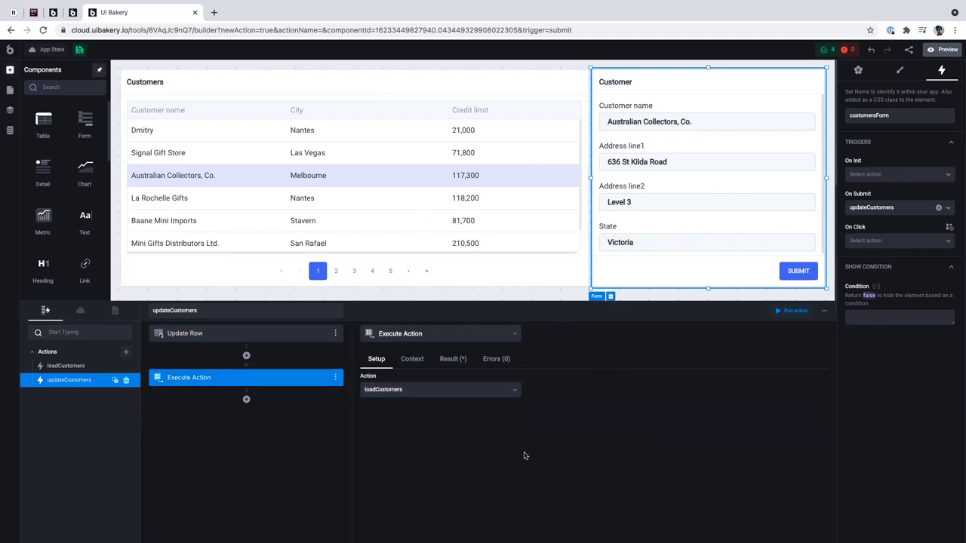
{"action": "left_click", "coordinate": [826, 312]}
{"action": "left_click", "coordinate": [366, 205]}
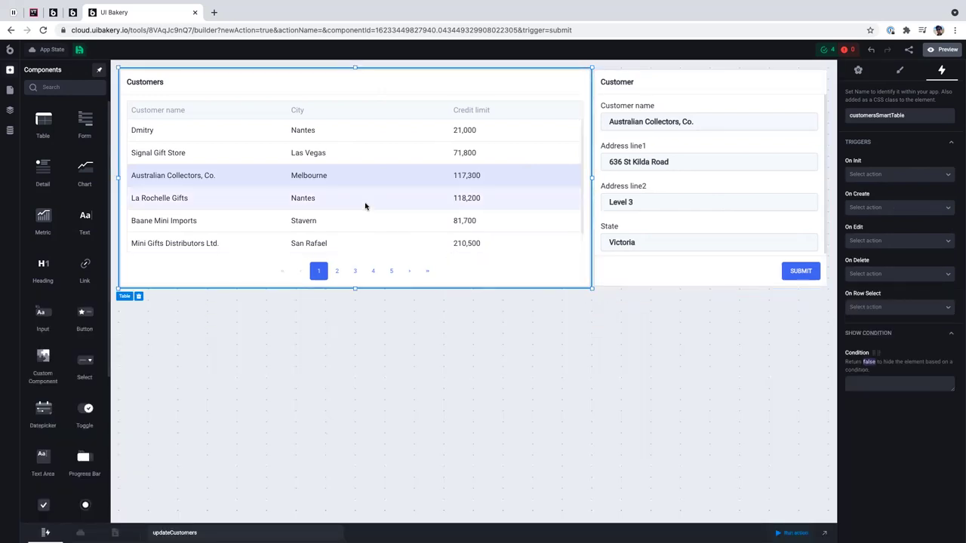
- Load the first customer row into the form, replace the customer name with another first name and submit the form
{"action": "left_click", "coordinate": [499, 140]}
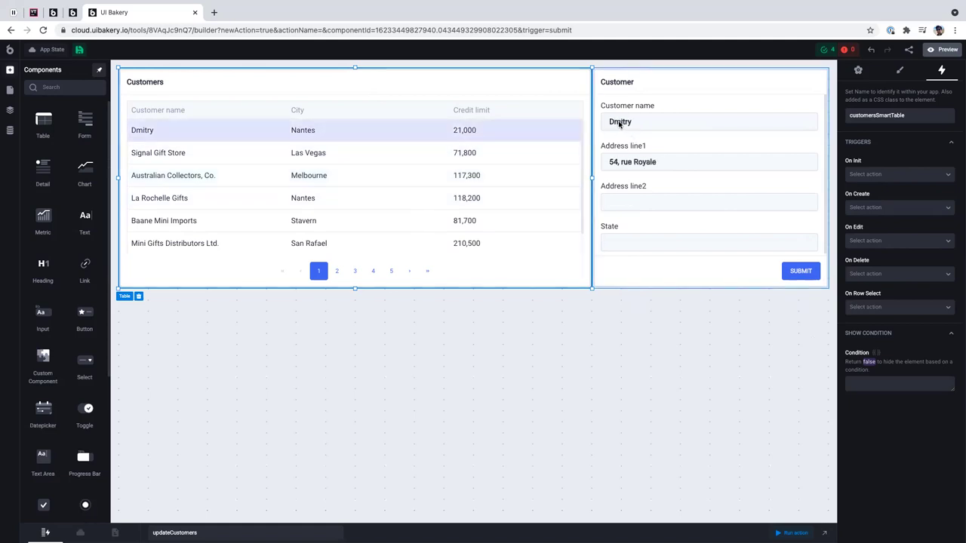
{"action": "left_click", "coordinate": [634, 137]}
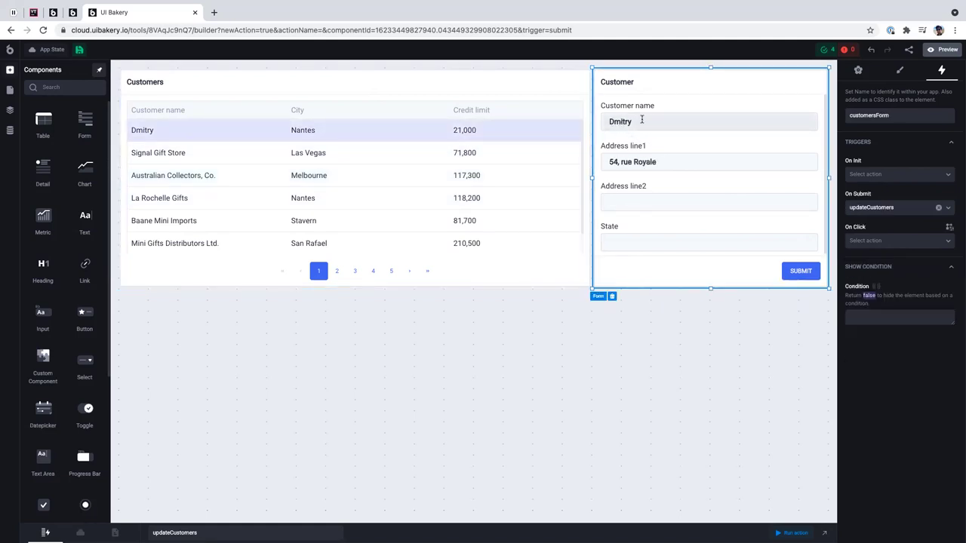
{"action": "double_click", "coordinate": [626, 119]}
{"action": "type", "text": "Nik"}
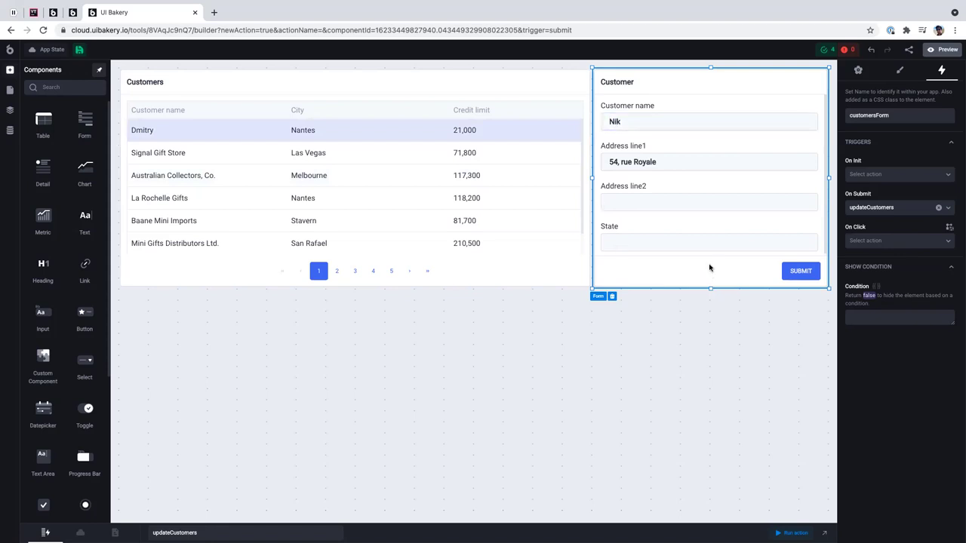
{"action": "left_click", "coordinate": [792, 273]}
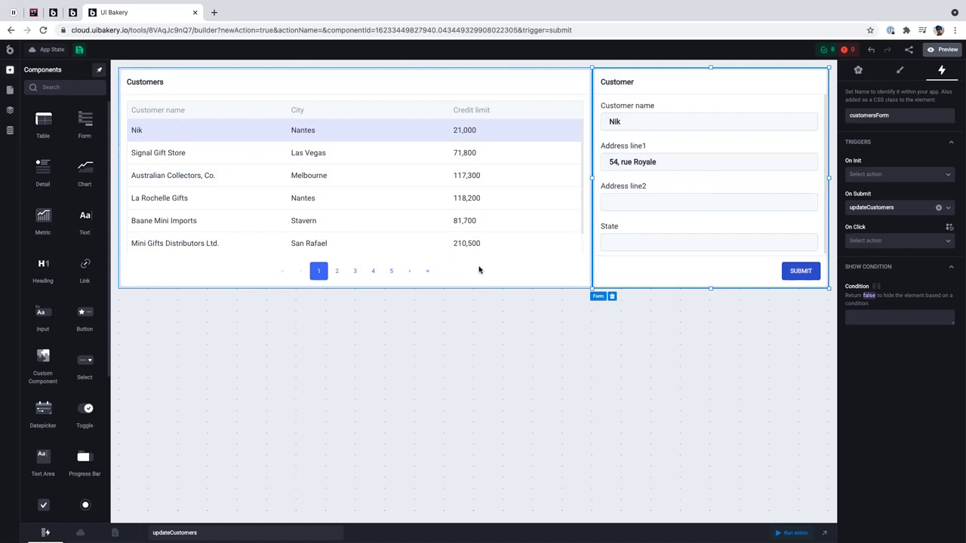
{"action": "left_click", "coordinate": [478, 270]}
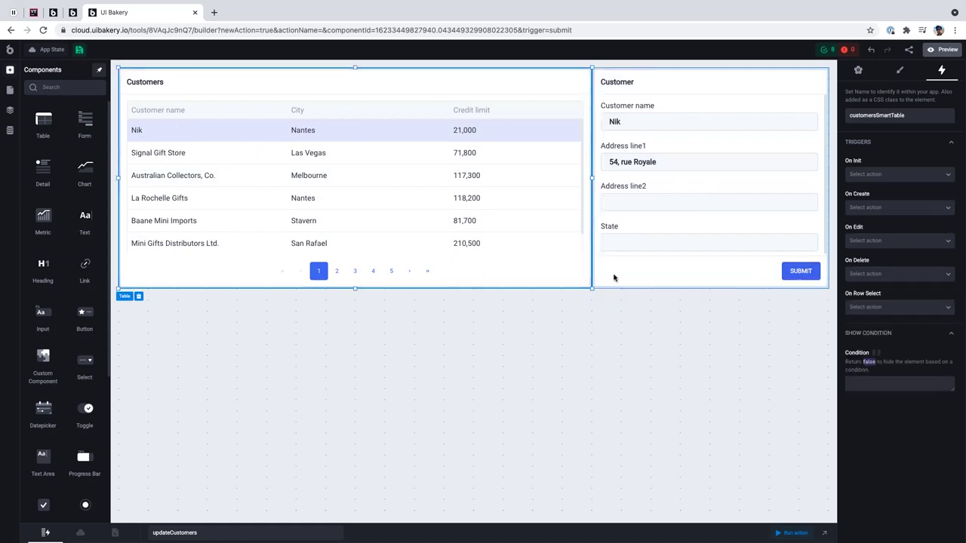
{"action": "left_click", "coordinate": [680, 267]}
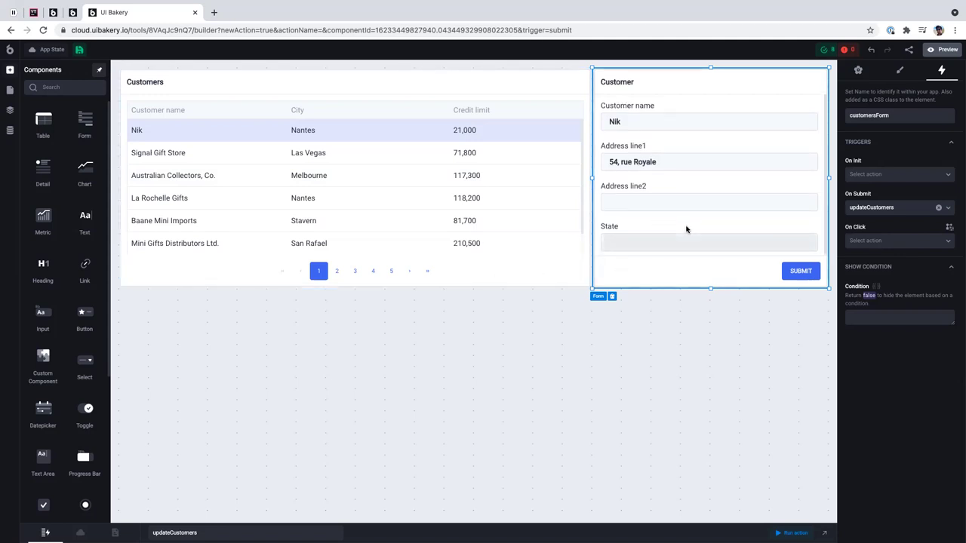
- Reopen the action editor and examine the Update Row step's options, filter field choices and record details
{"action": "left_click", "coordinate": [528, 533]}
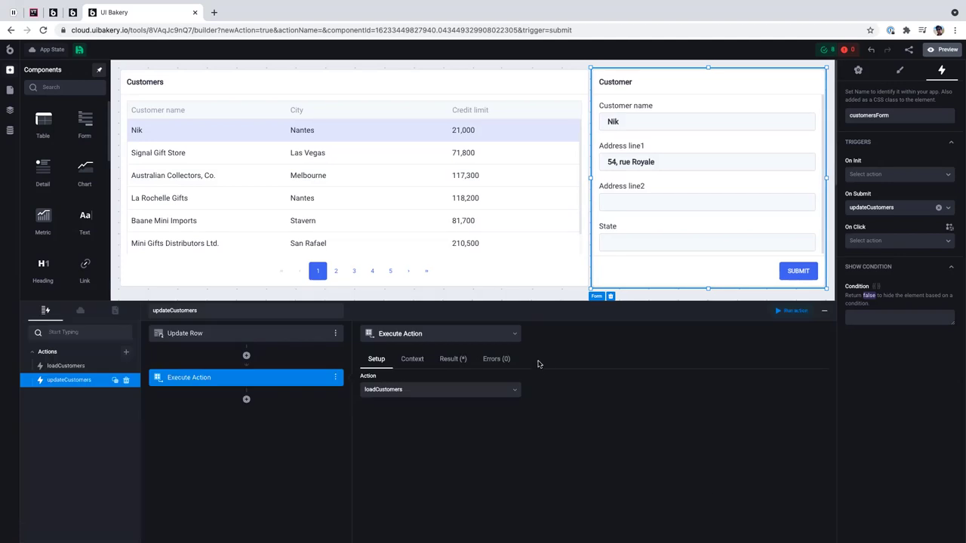
{"action": "left_click", "coordinate": [256, 335]}
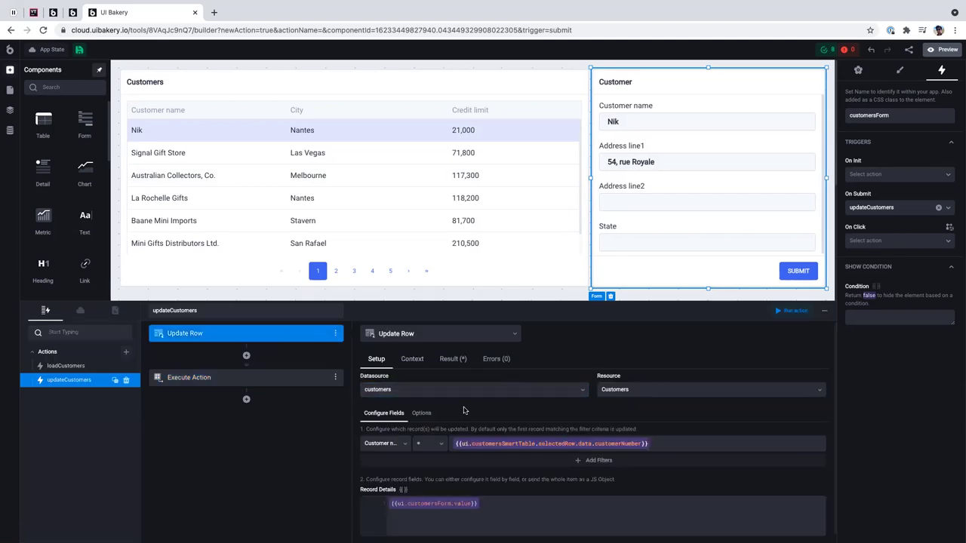
{"action": "scroll", "coordinate": [472, 396], "scroll_direction": "down", "scroll_amount": 1}
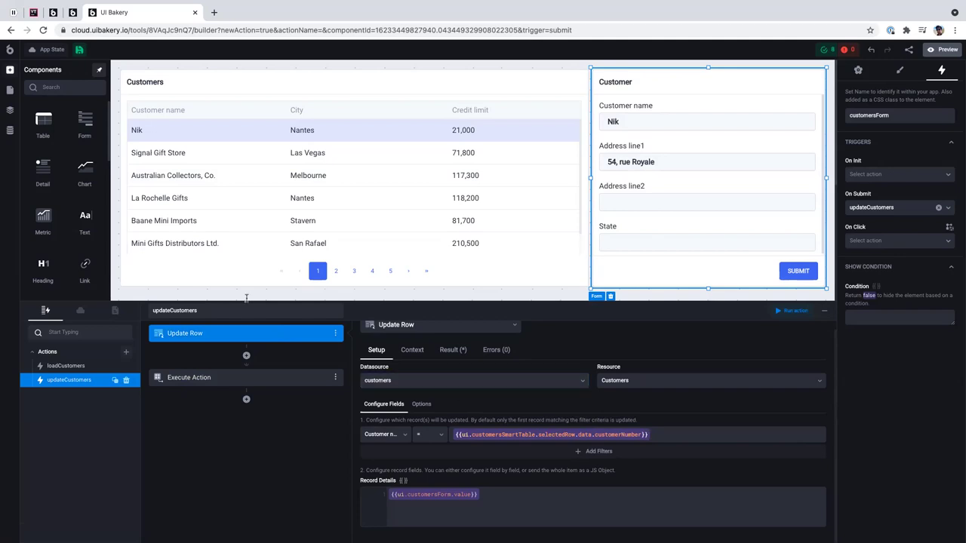
{"action": "scroll", "coordinate": [501, 401], "scroll_direction": "up", "scroll_amount": 1}
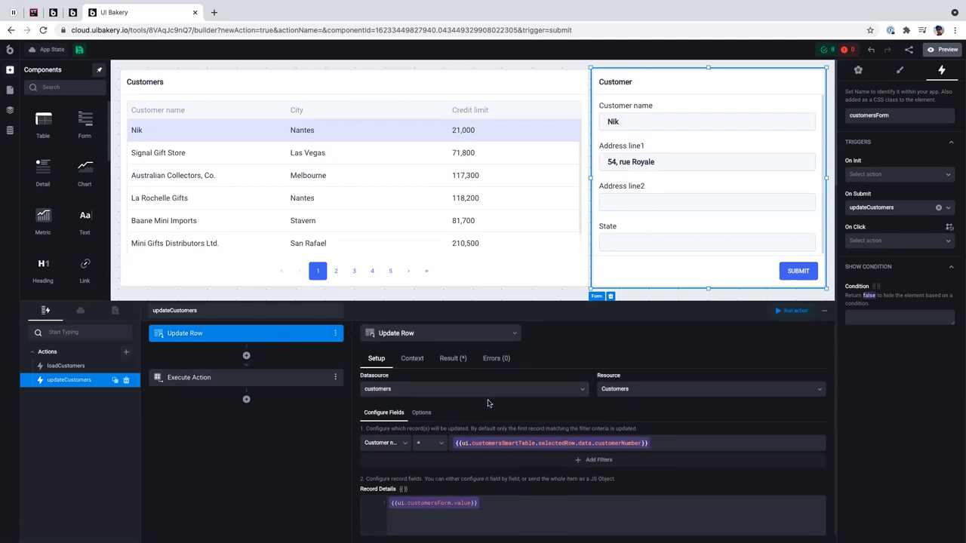
{"action": "left_click", "coordinate": [421, 413]}
{"action": "left_click", "coordinate": [388, 415]}
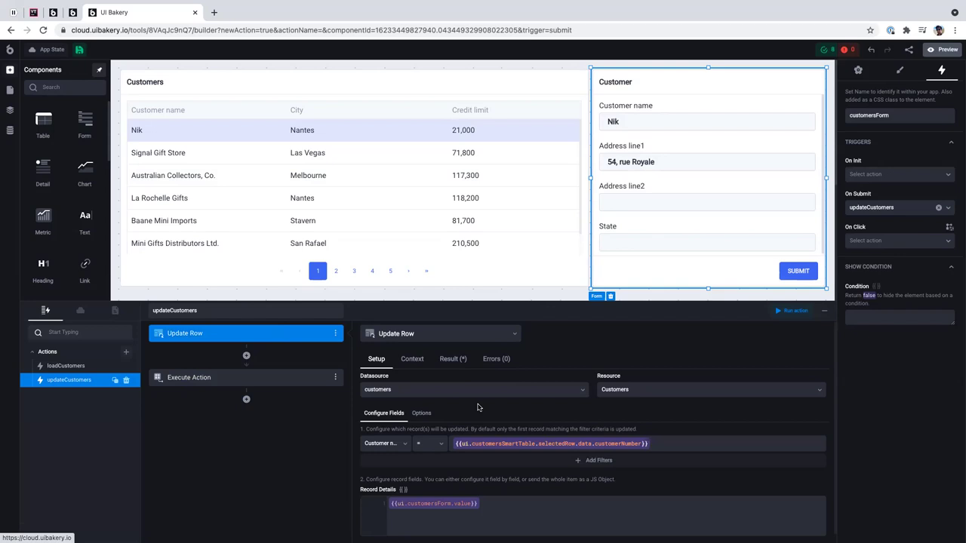
{"action": "scroll", "coordinate": [477, 408], "scroll_direction": "down", "scroll_amount": 1}
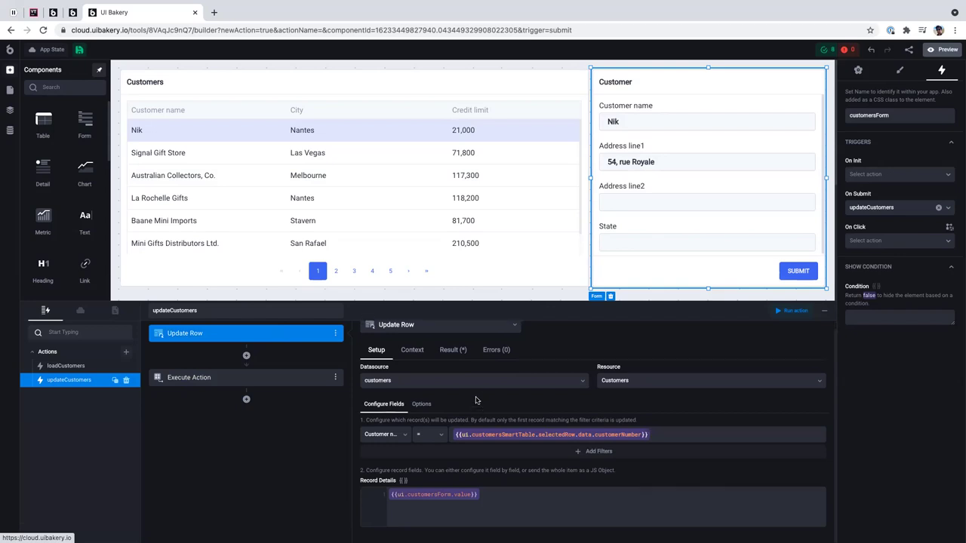
{"action": "left_click", "coordinate": [396, 434]}
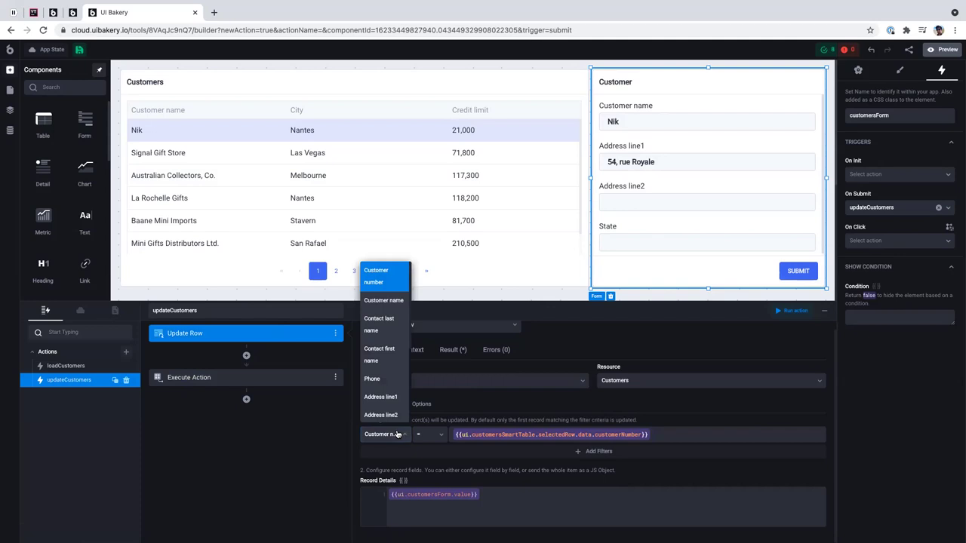
{"action": "left_click", "coordinate": [398, 434]}
{"action": "left_click", "coordinate": [398, 435]}
{"action": "left_click", "coordinate": [468, 403]}
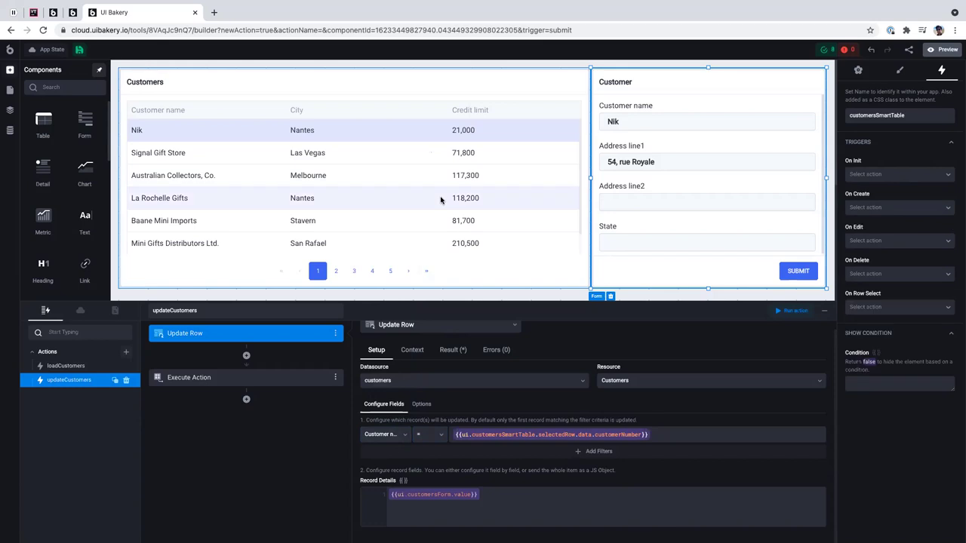
- Show the State column in the Customers table
{"action": "left_click", "coordinate": [472, 126]}
{"action": "left_click", "coordinate": [474, 125]}
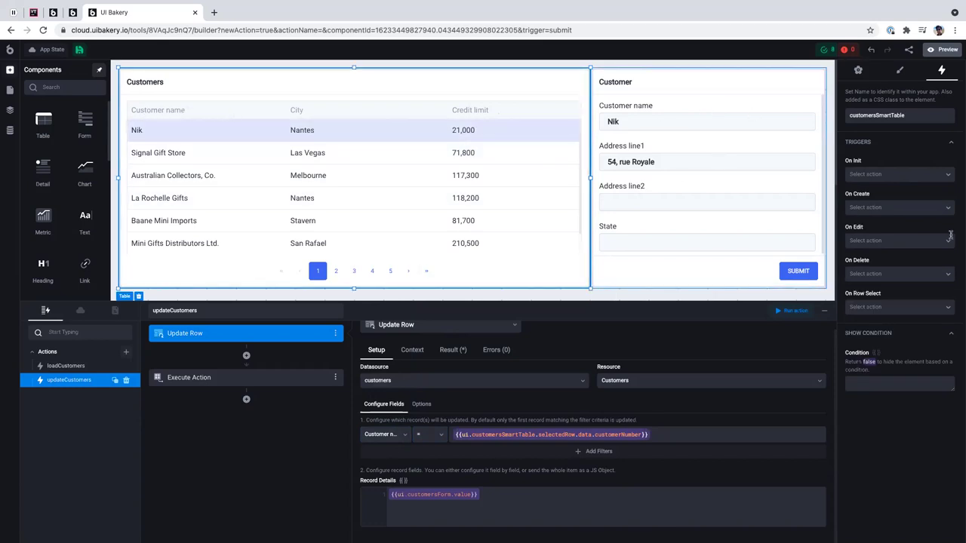
{"action": "left_click", "coordinate": [857, 70]}
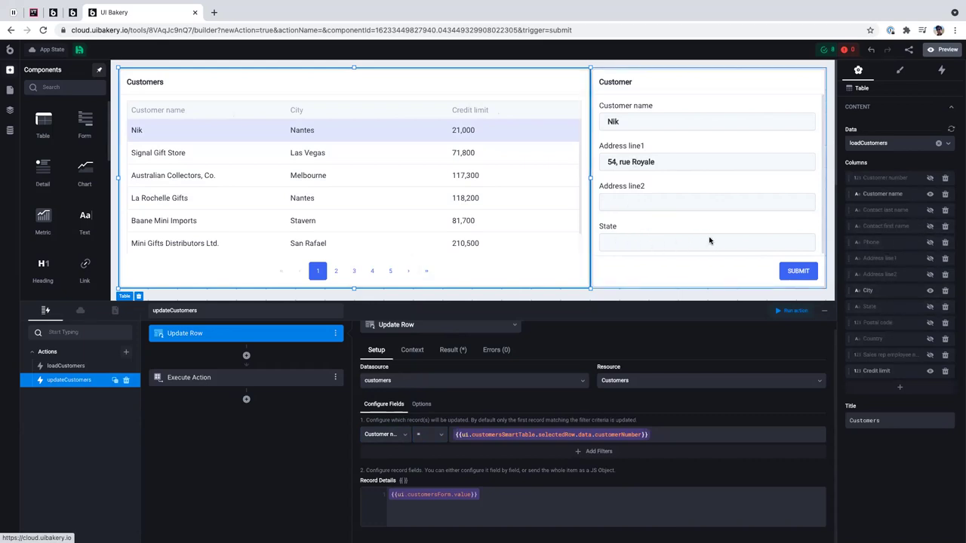
{"action": "left_click", "coordinate": [929, 307]}
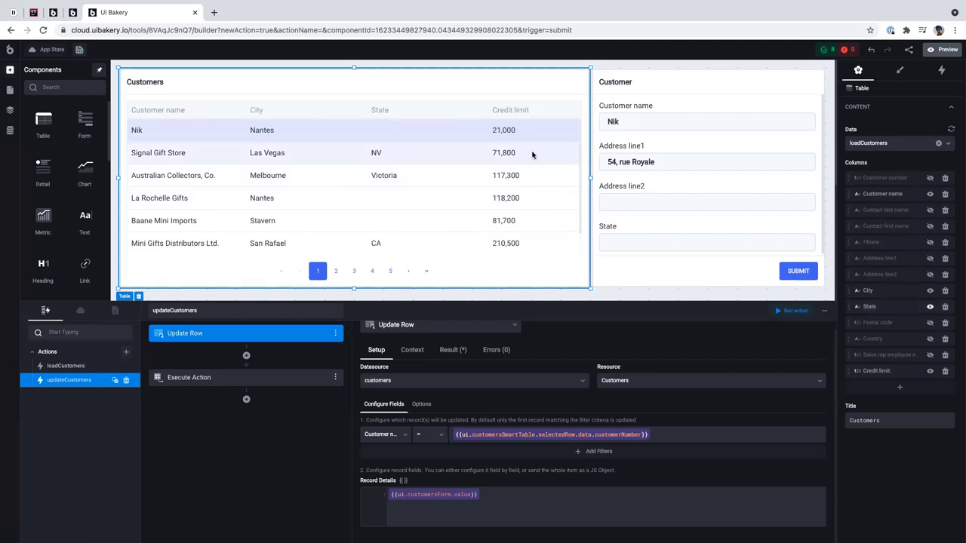
- Select the Signal Gift Store row, set its State to New York in the form and submit it
{"action": "left_click", "coordinate": [412, 154]}
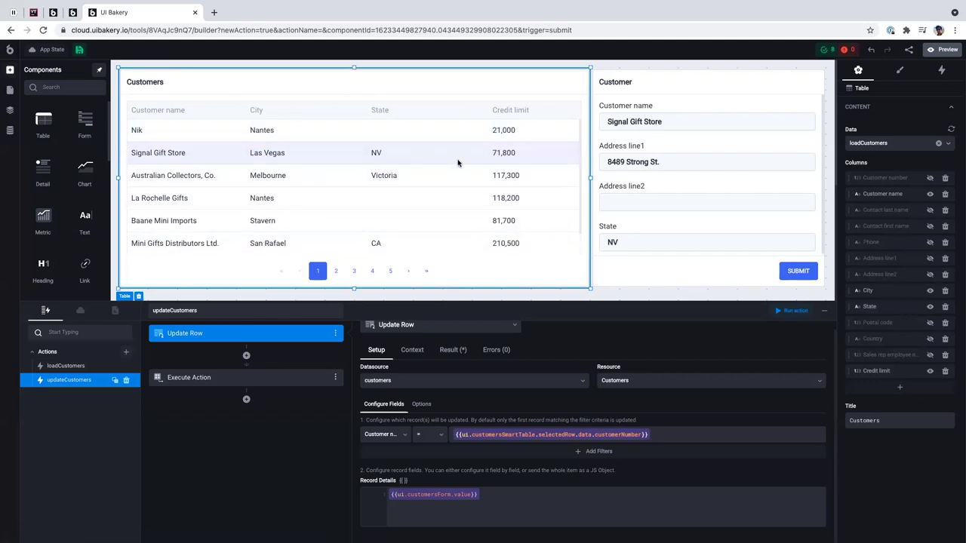
{"action": "left_click", "coordinate": [630, 240]}
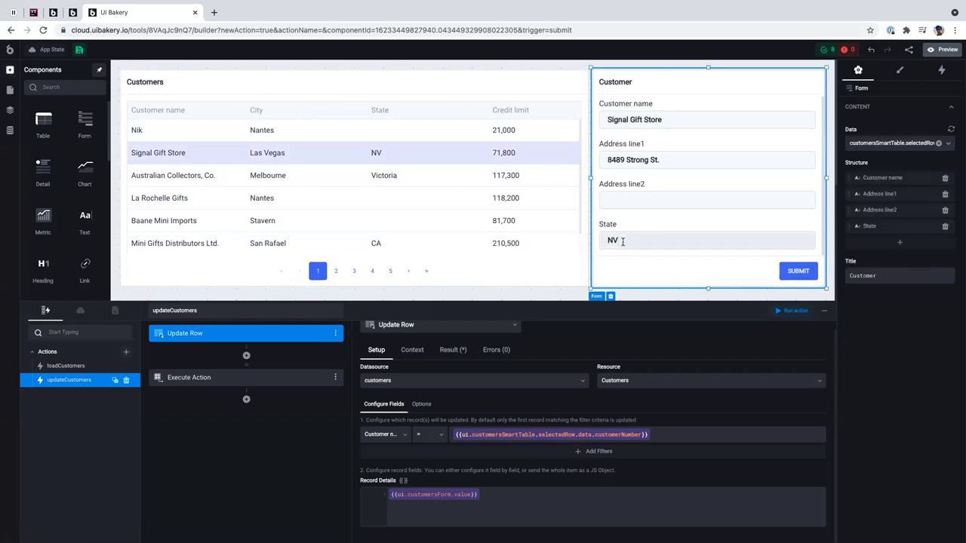
{"action": "double_click", "coordinate": [622, 241]}
{"action": "type", "text": "New York"}
{"action": "left_click", "coordinate": [799, 271]}
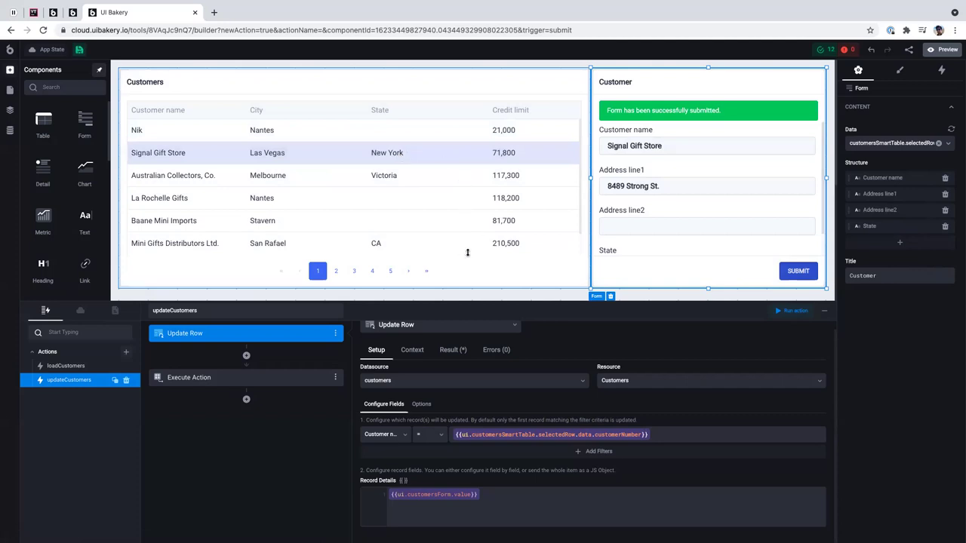
- Load the first customer row into the form again and select the Customer form
{"action": "left_click", "coordinate": [476, 136]}
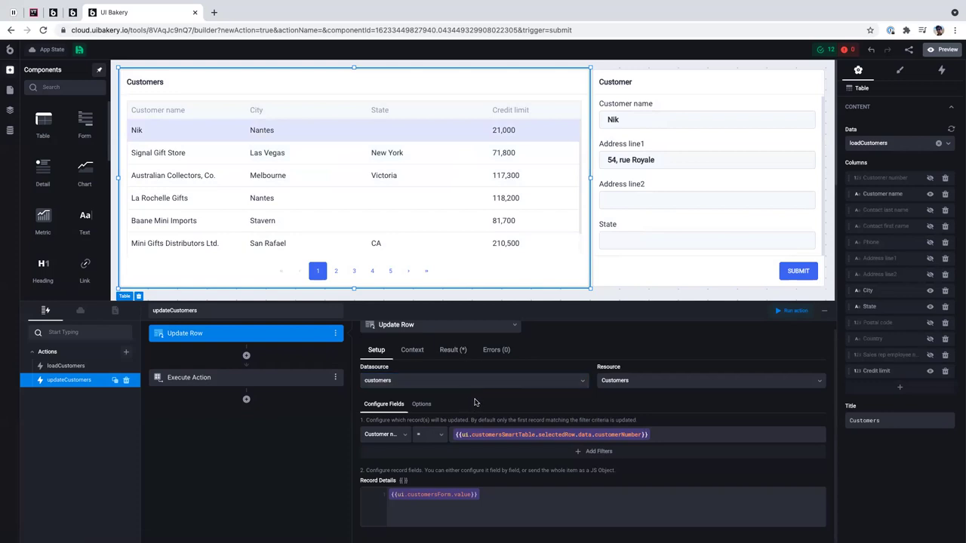
{"action": "left_click", "coordinate": [705, 274]}
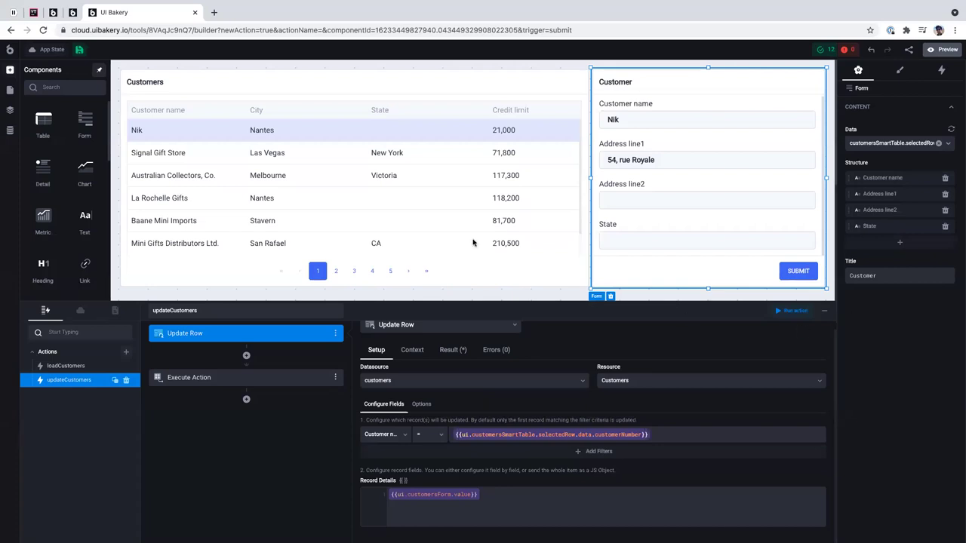
{"action": "scroll", "coordinate": [474, 272], "scroll_direction": "down", "scroll_amount": 2}
{"action": "scroll", "coordinate": [474, 272], "scroll_direction": "up", "scroll_amount": 2}
- Create a new action with a Load Table step using the customers datasource and the Orders resource
{"action": "left_click", "coordinate": [126, 351]}
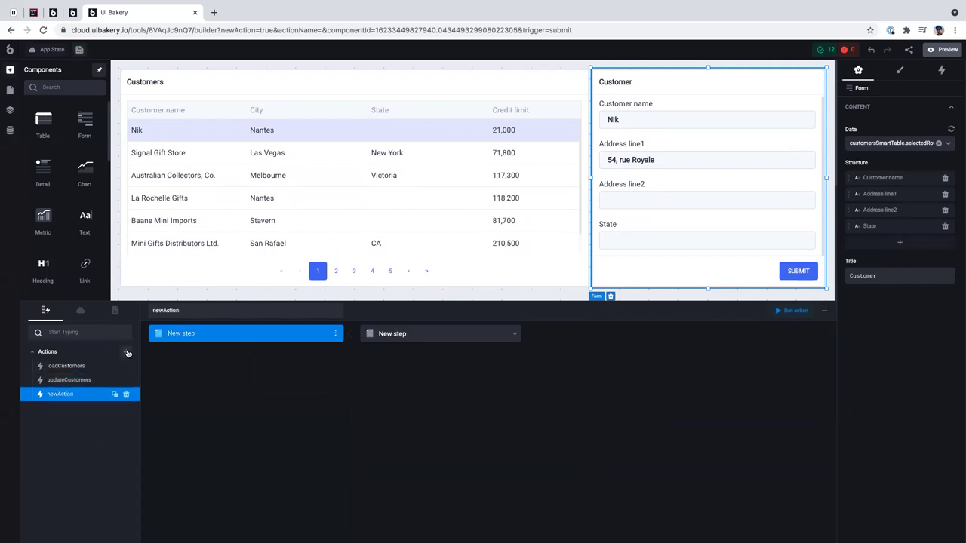
{"action": "left_click", "coordinate": [478, 336]}
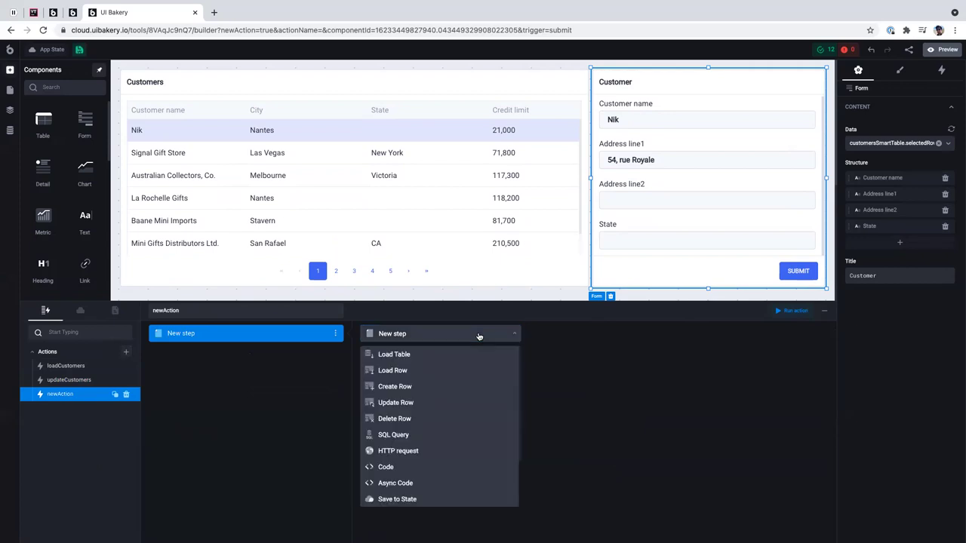
{"action": "left_click", "coordinate": [477, 355]}
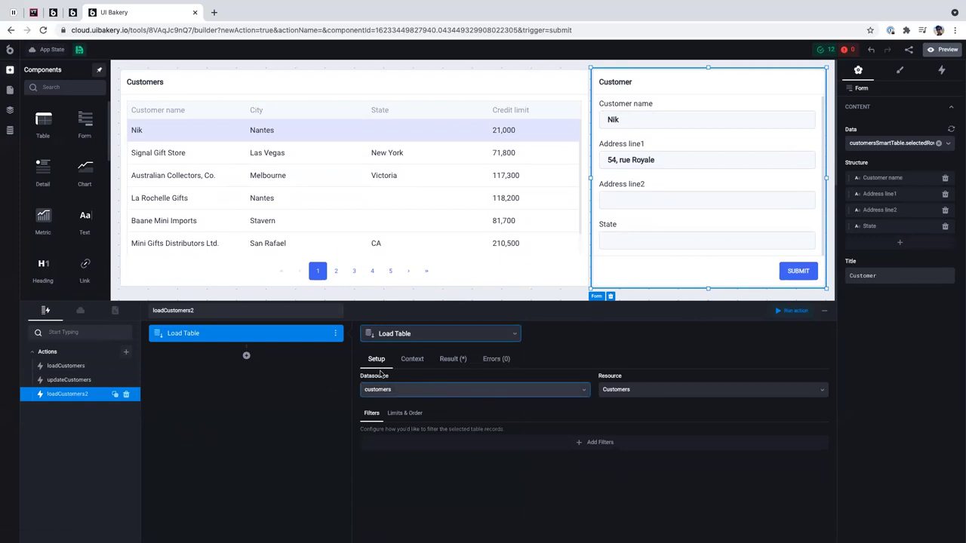
{"action": "left_click", "coordinate": [622, 390]}
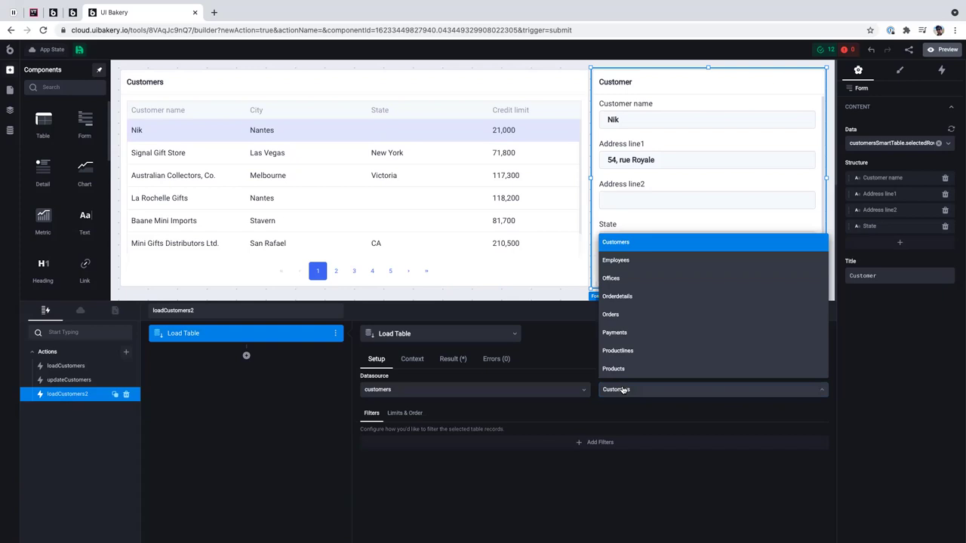
{"action": "left_click", "coordinate": [658, 321]}
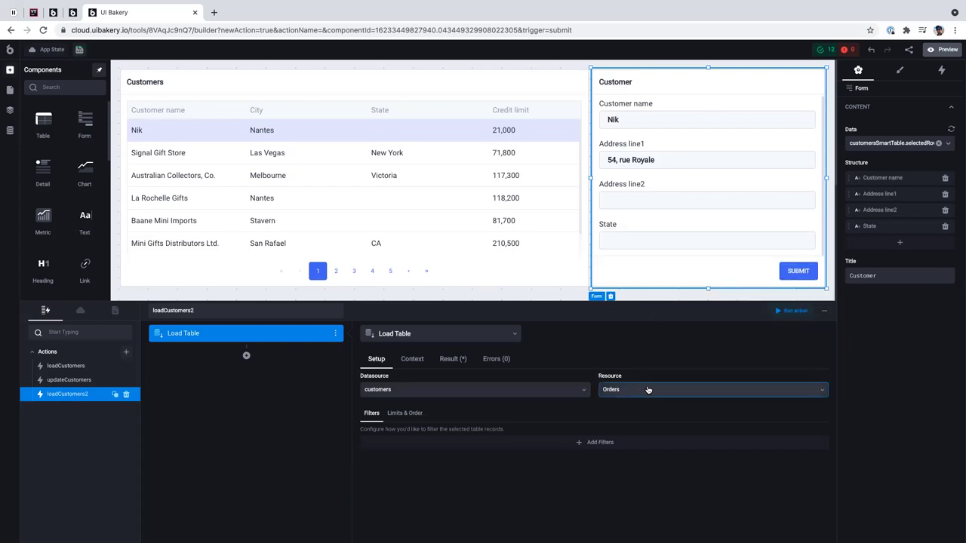
- Run the new action and examine the order records in its result, expanding and collapsing the first one
{"action": "left_click", "coordinate": [777, 312]}
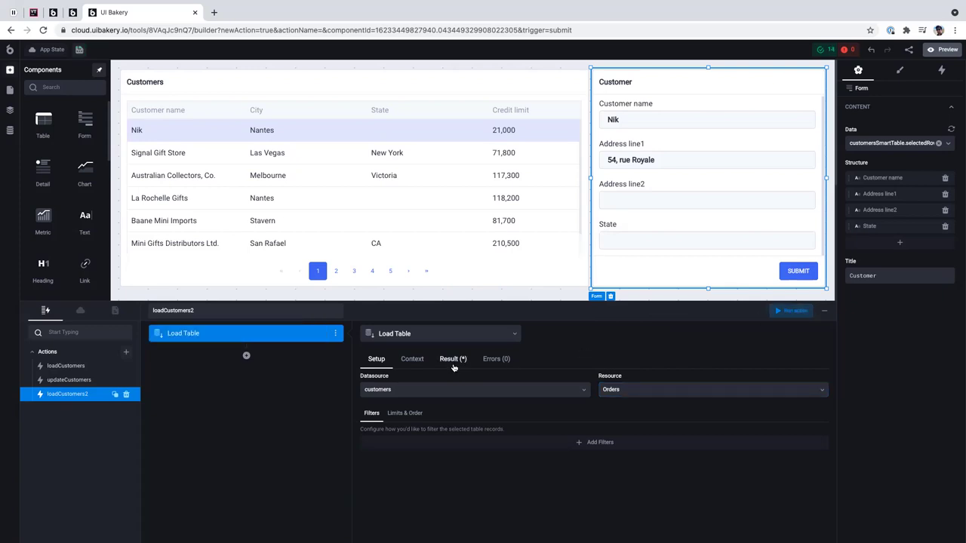
{"action": "left_click", "coordinate": [451, 359]}
{"action": "left_click", "coordinate": [489, 398]}
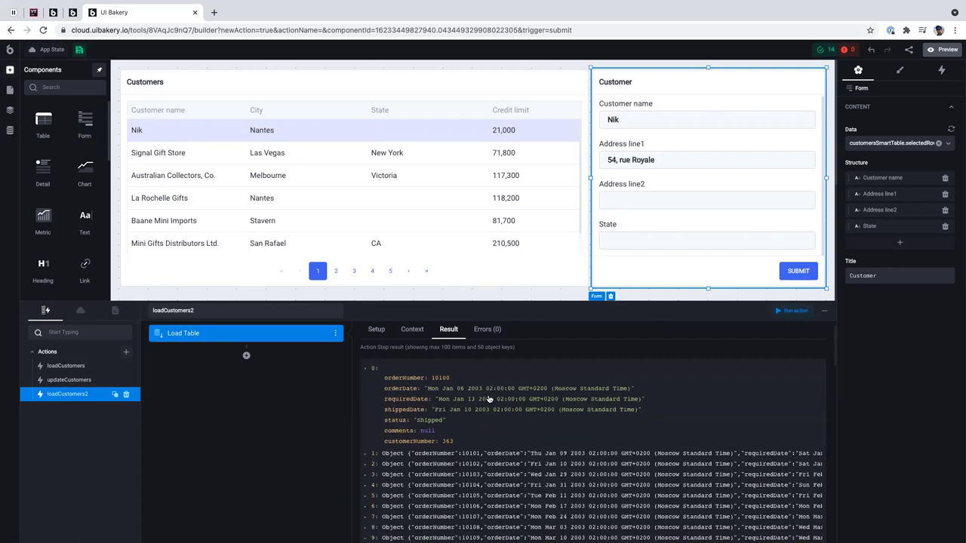
{"action": "left_click", "coordinate": [490, 381]}
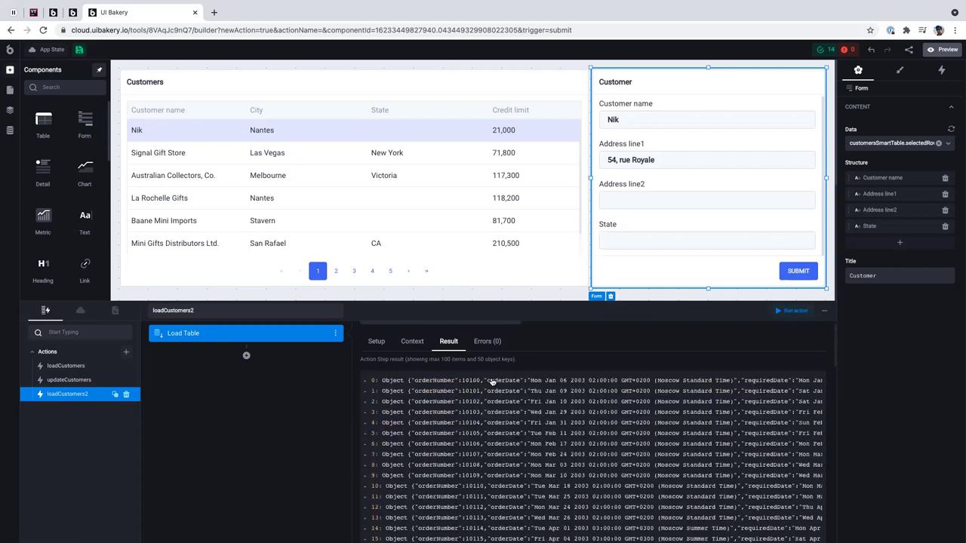
- Add a filter on the Customer number field to the Load Table step of the orders action
{"action": "left_click", "coordinate": [377, 342]}
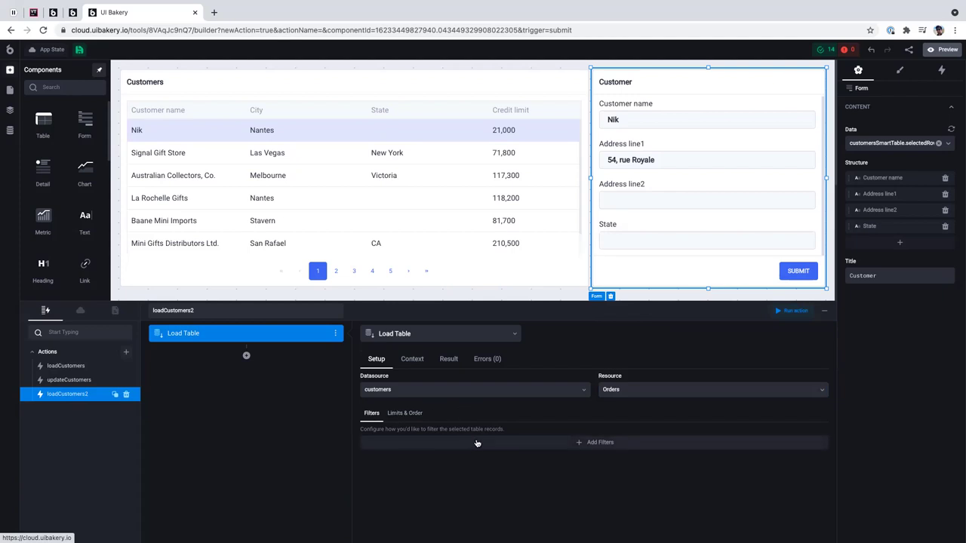
{"action": "left_click", "coordinate": [476, 443]}
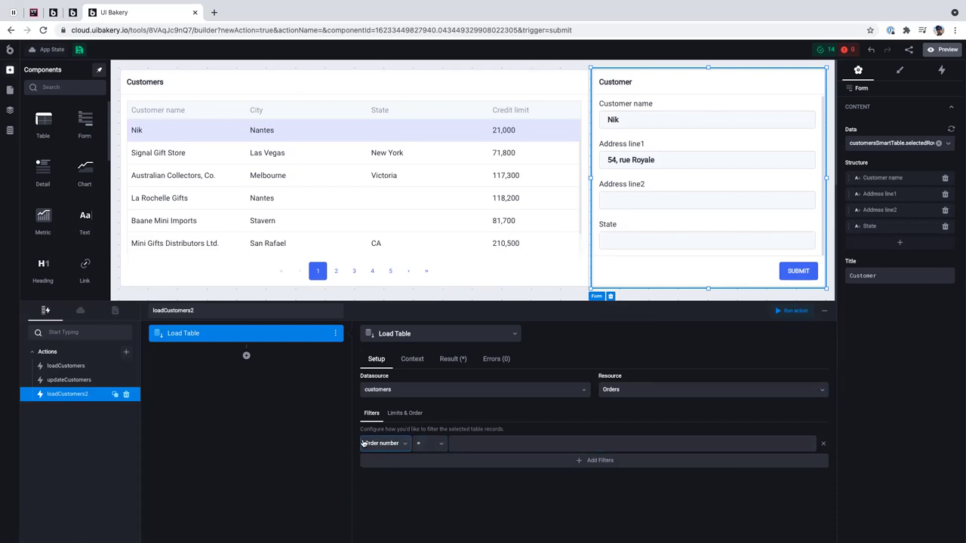
{"action": "left_click", "coordinate": [385, 443]}
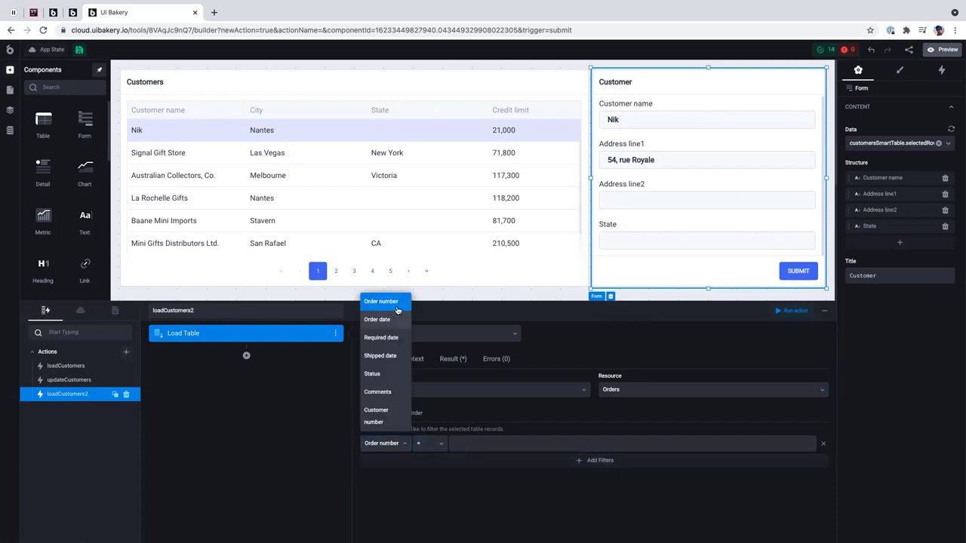
{"action": "left_click", "coordinate": [383, 417]}
- Set the Customer number filter value to {{ui.customersSmartTable.selectedRow.data.customerNumber}}
{"action": "left_click", "coordinate": [473, 444]}
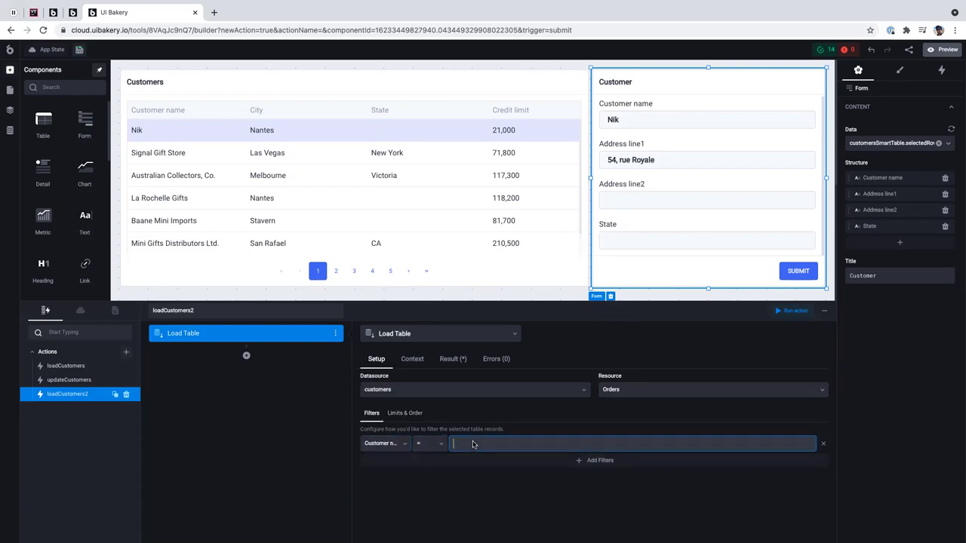
{"action": "type", "text": "{{ui.customersSmartTable."}
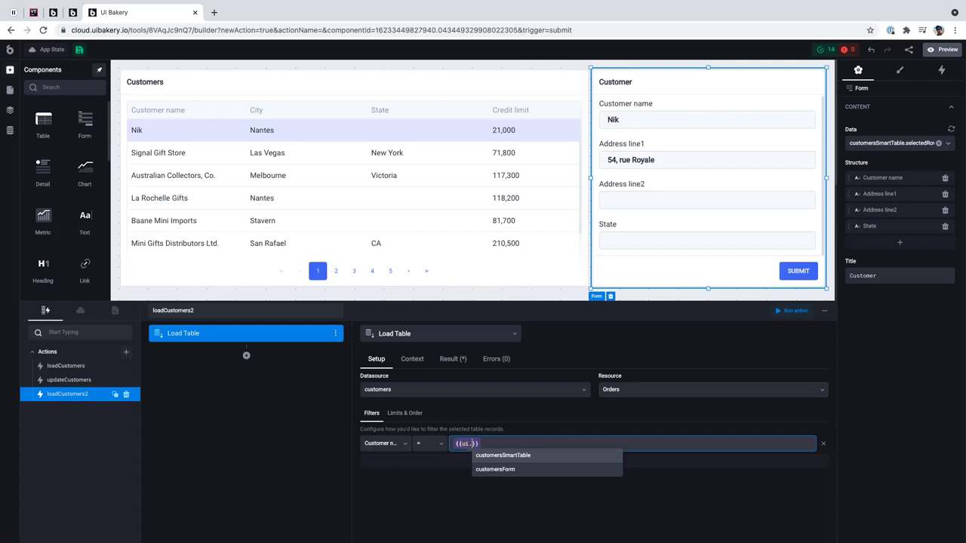
{"action": "key", "text": "Return"}
{"action": "type", "text": ".selectedRow."}
{"action": "key", "text": "Return"}
{"action": "type", "text": ".selectedRow.data."}
{"action": "key", "text": "Return"}
{"action": "type", "text": ".data."}
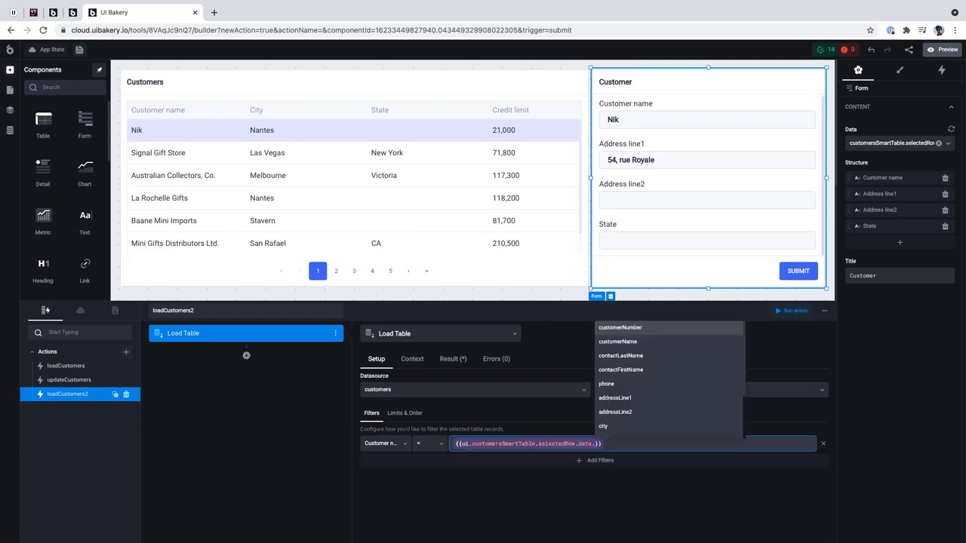
{"action": "key", "text": "Return"}
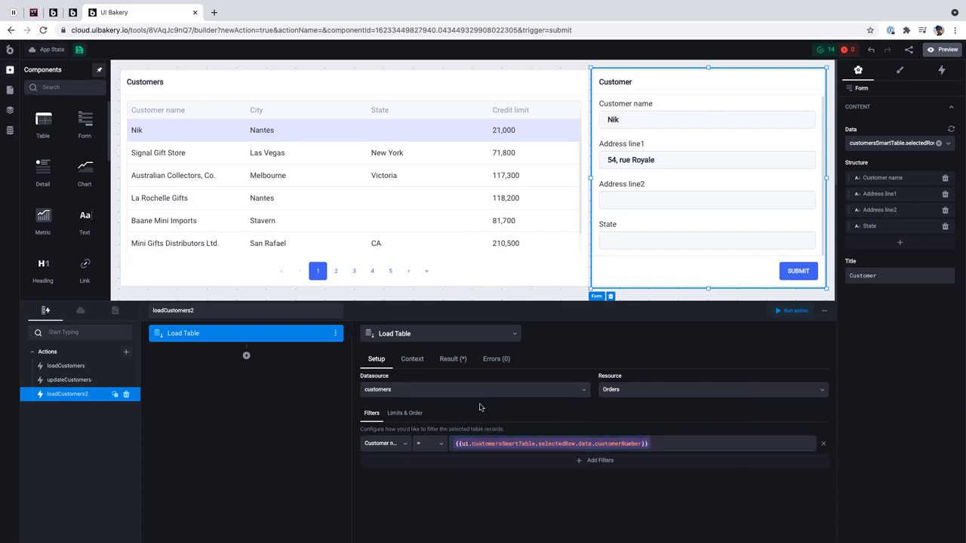
{"action": "left_click", "coordinate": [621, 445]}
- Rename the loadCustomers2 action to loadOrders and collapse the action editor
{"action": "double_click", "coordinate": [173, 310]}
{"action": "type", "text": "loadOrd"}
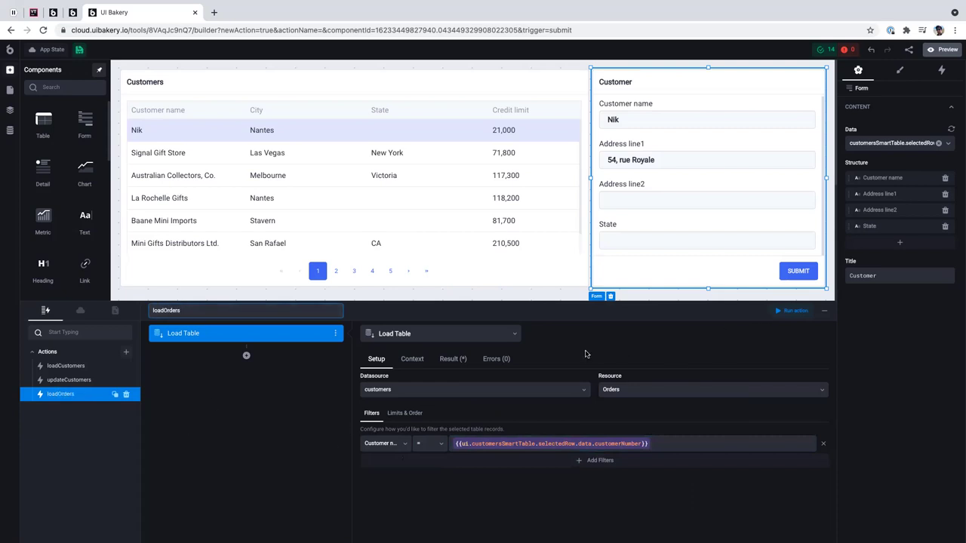
{"action": "left_click", "coordinate": [827, 311]}
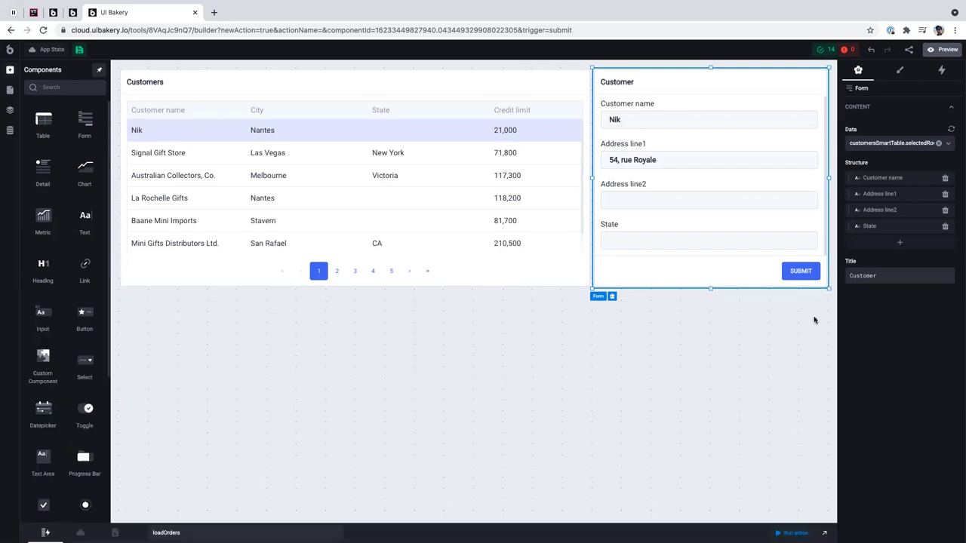
- Add an Orders table below the Customers table, widen it to the Customer form's far edge and make it slightly taller
{"action": "left_click_drag", "start_coordinate": [43, 120], "coordinate": [175, 347]}
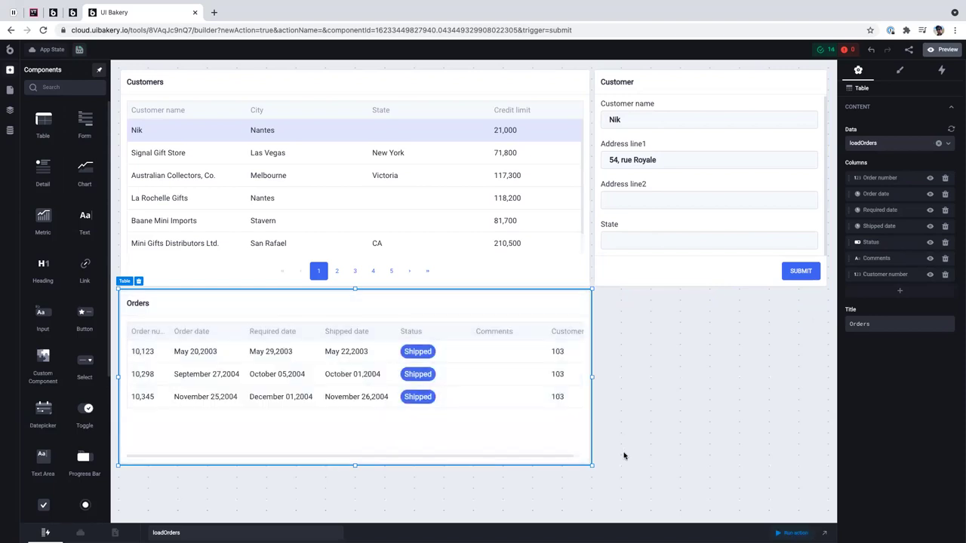
{"action": "left_click_drag", "start_coordinate": [592, 377], "coordinate": [821, 346]}
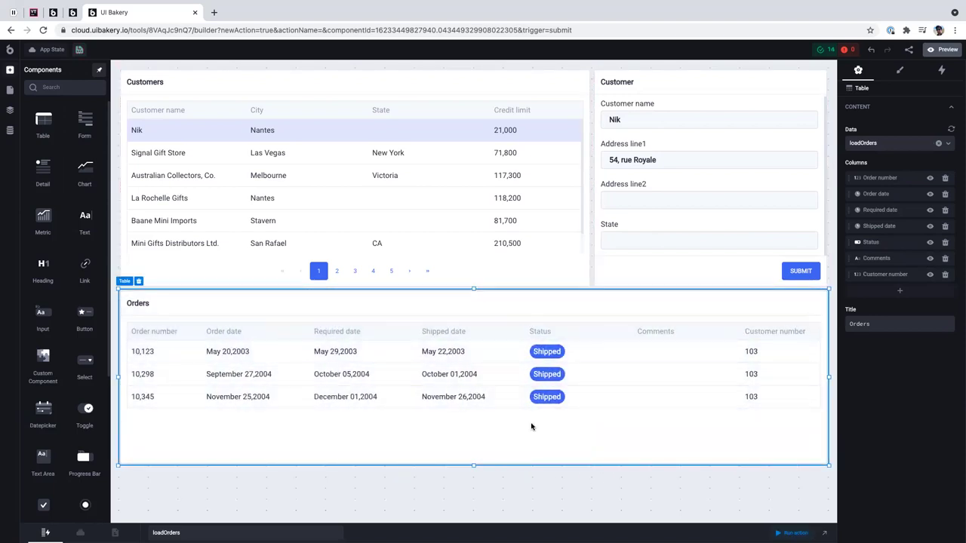
{"action": "left_click_drag", "start_coordinate": [471, 471], "coordinate": [473, 487]}
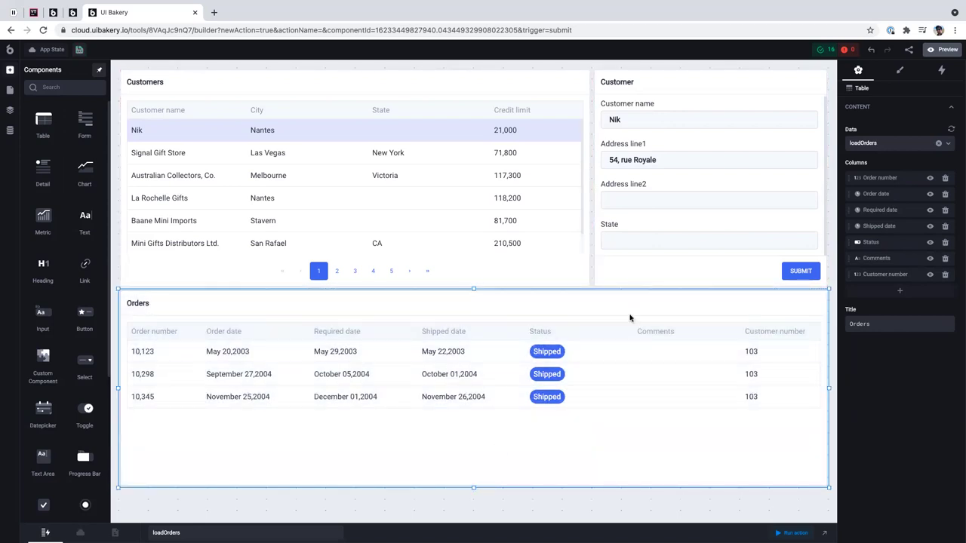
- Hide the Order number, Comments and Customer number columns of the Orders table
{"action": "left_click", "coordinate": [928, 179]}
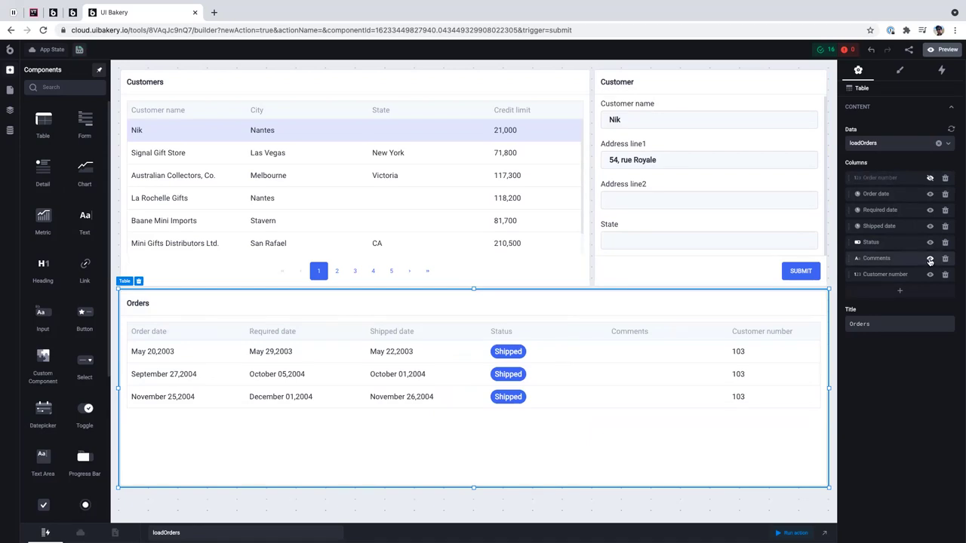
{"action": "left_click", "coordinate": [929, 259]}
{"action": "left_click", "coordinate": [929, 275]}
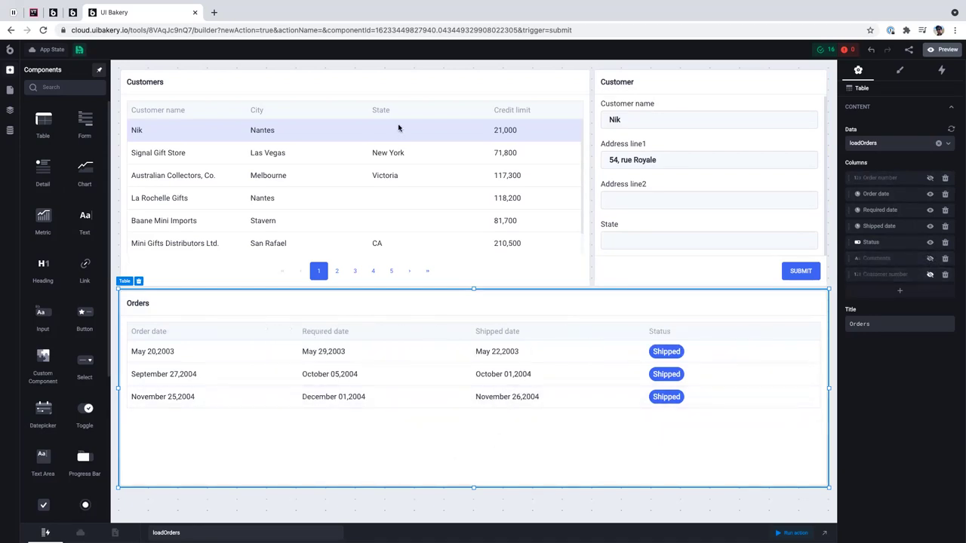
- Select the Signal Gift Store row in the Customers table and review the setup of the loadOrders action
{"action": "left_click", "coordinate": [449, 152]}
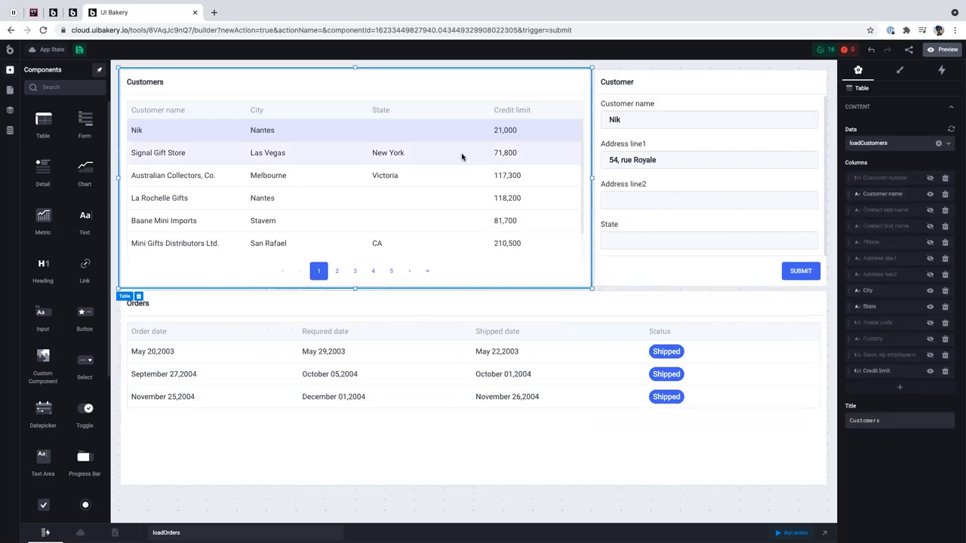
{"action": "left_click", "coordinate": [463, 157]}
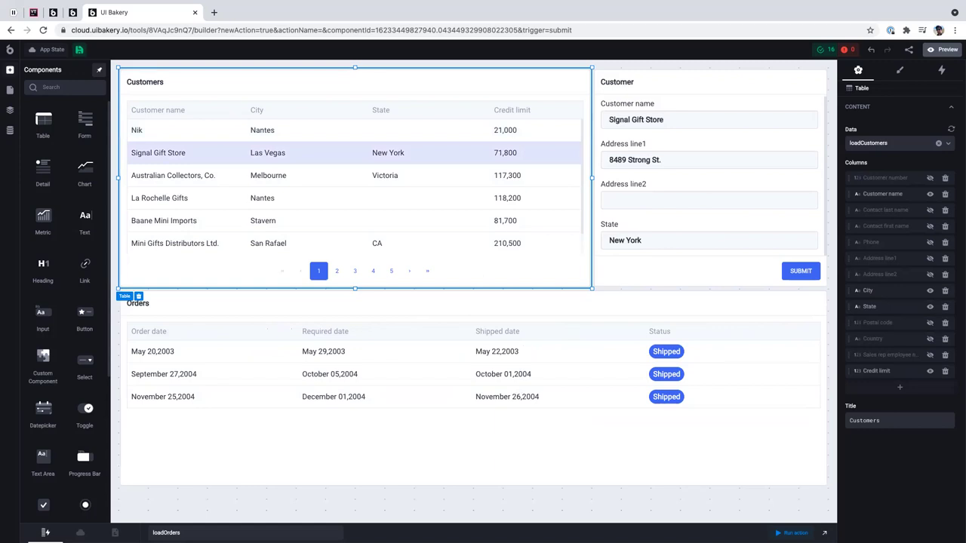
{"action": "left_click", "coordinate": [824, 533]}
{"action": "left_click_drag", "start_coordinate": [698, 291], "coordinate": [696, 357]}
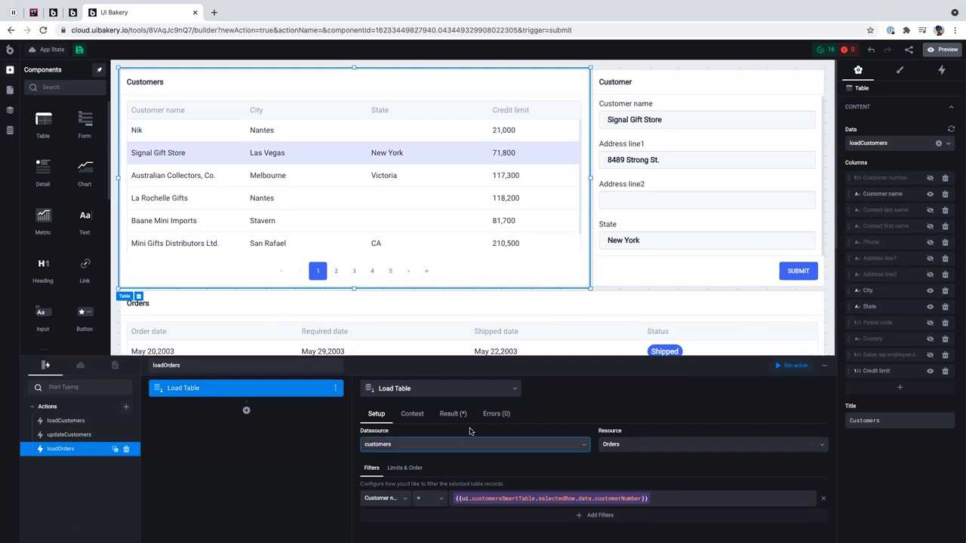
{"action": "left_click", "coordinate": [470, 441]}
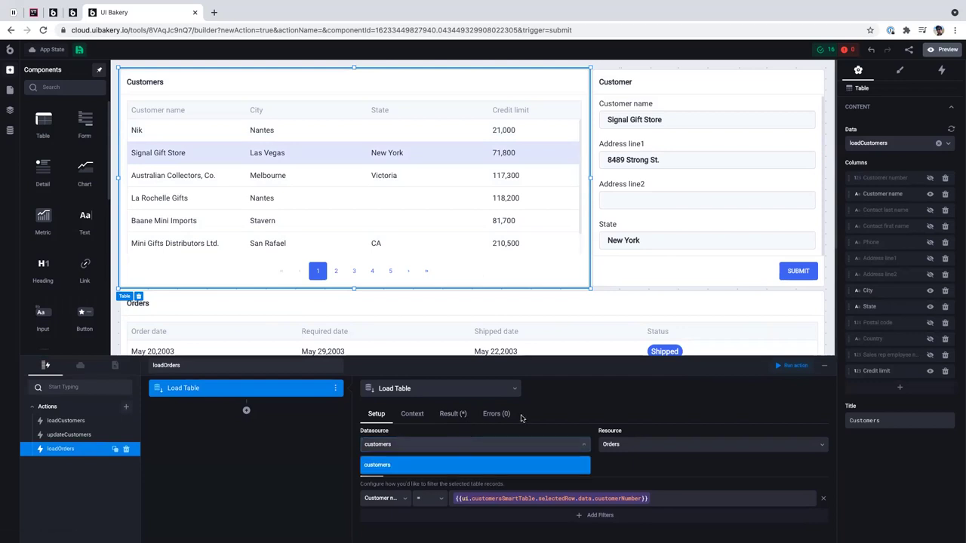
{"action": "left_click", "coordinate": [660, 396]}
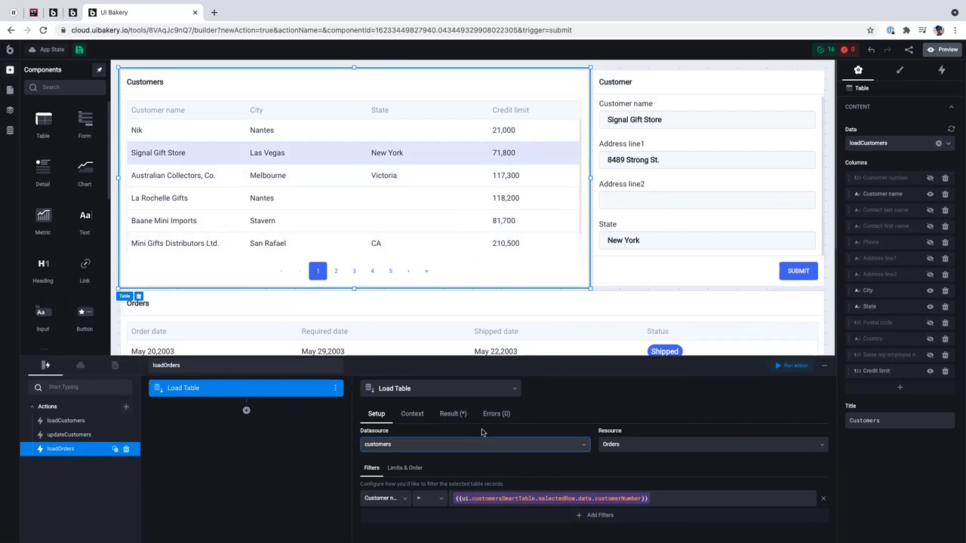
- Set the Customers table's On Row Select trigger to the loadOrders action
{"action": "left_click", "coordinate": [941, 70]}
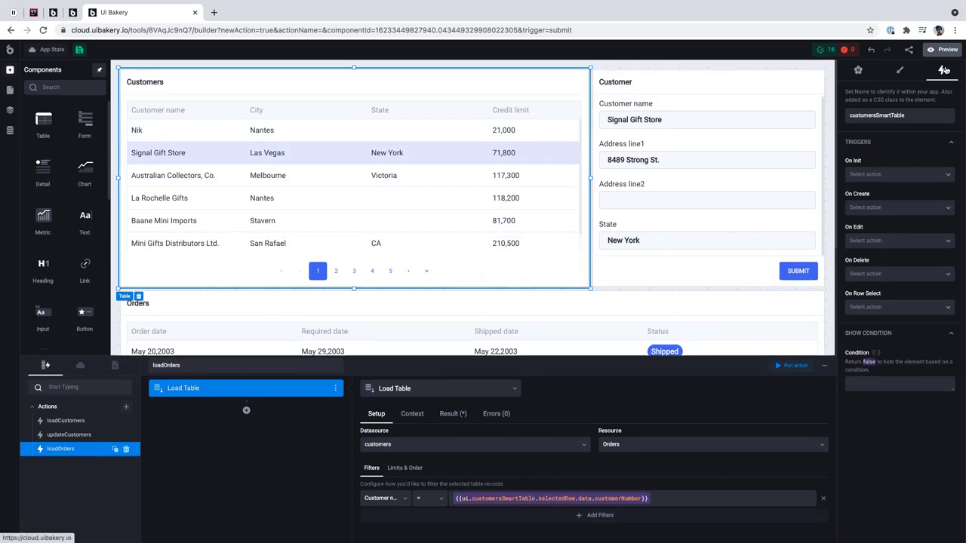
{"action": "left_click", "coordinate": [897, 304]}
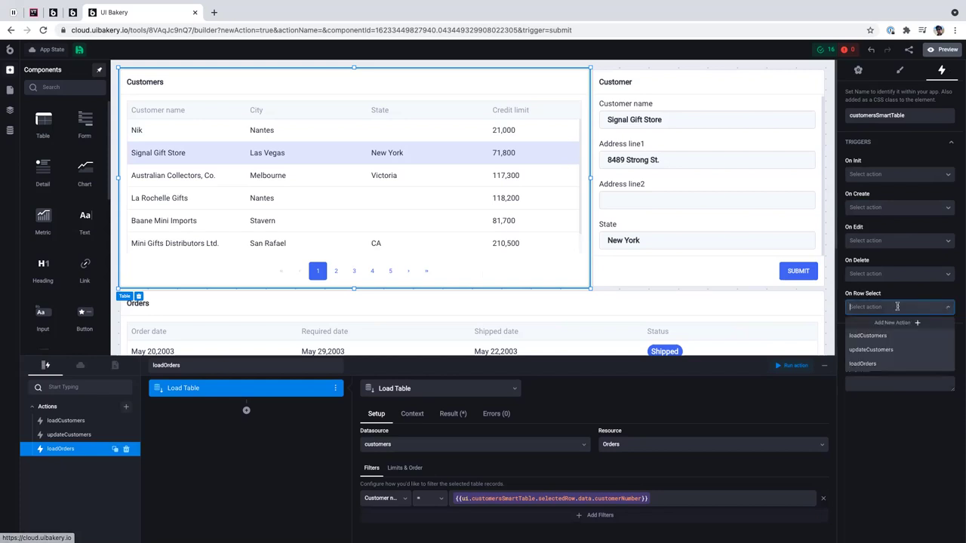
{"action": "left_click", "coordinate": [894, 365]}
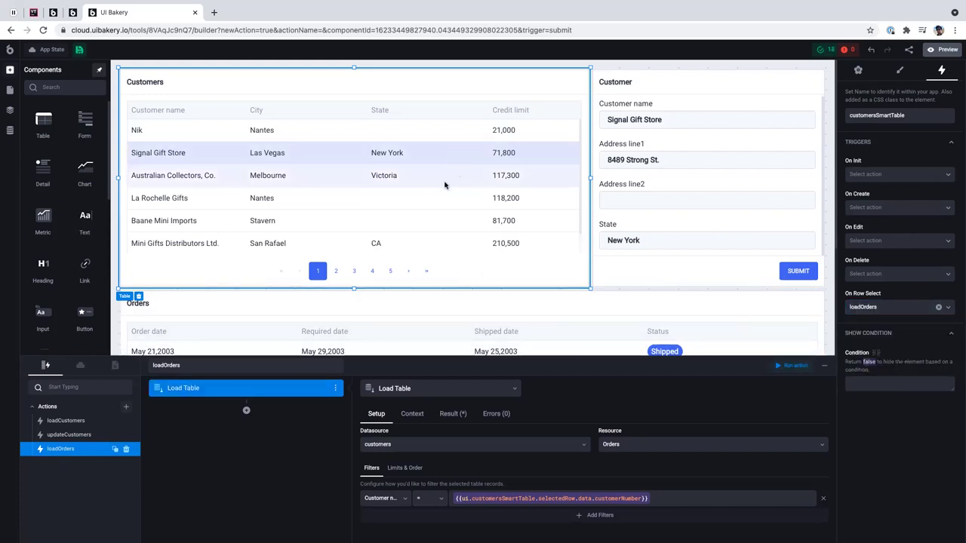
- Collapse the action editor and select several customer rows in turn to check which orders load for each
{"action": "left_click", "coordinate": [432, 154]}
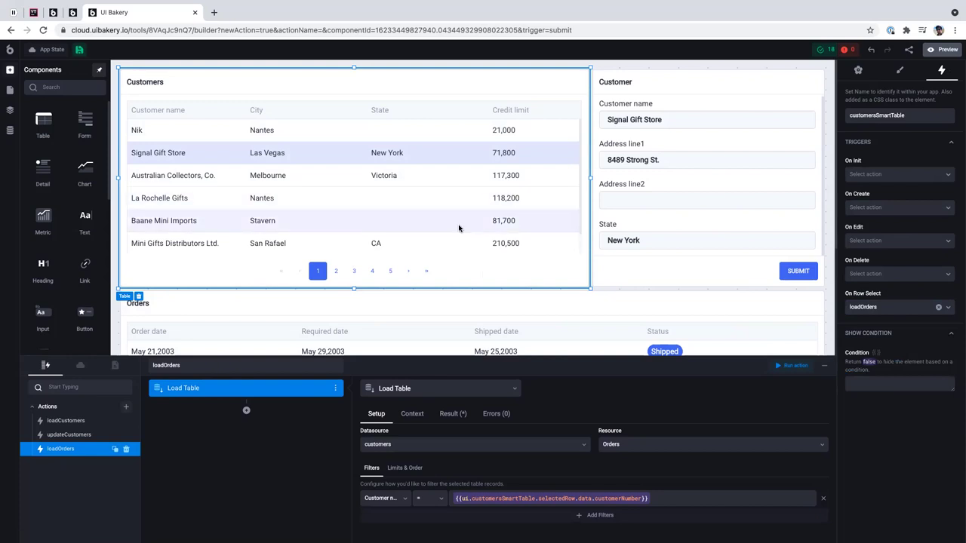
{"action": "left_click", "coordinate": [824, 365]}
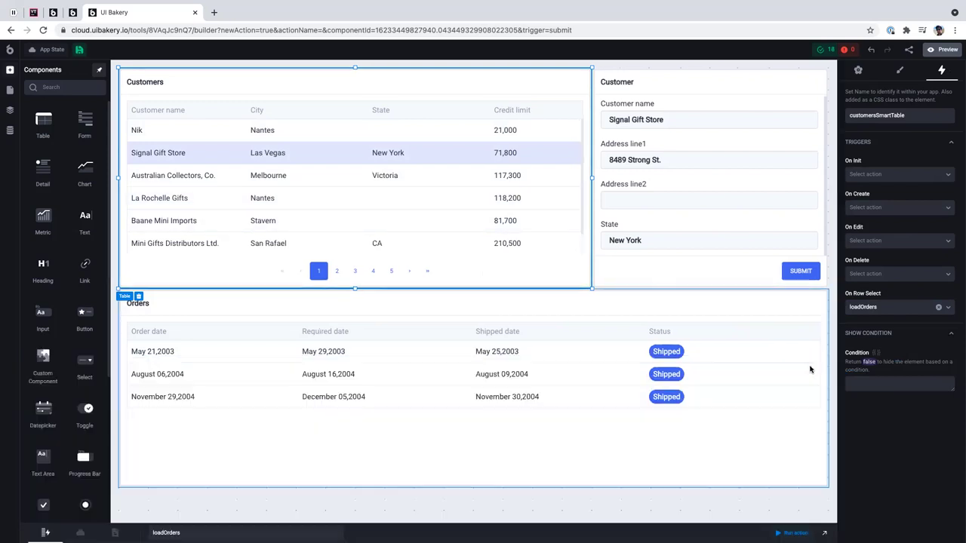
{"action": "left_click", "coordinate": [465, 180]}
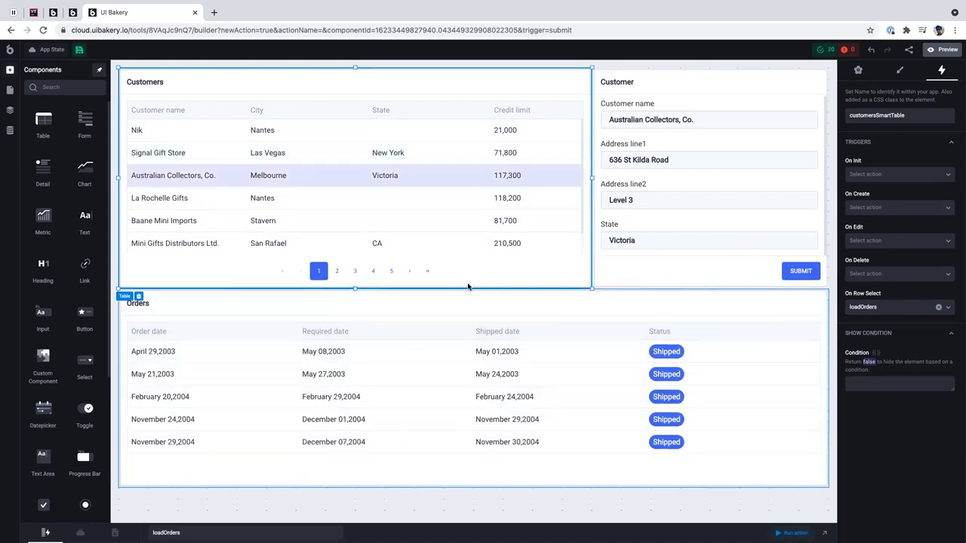
{"action": "left_click", "coordinate": [485, 199]}
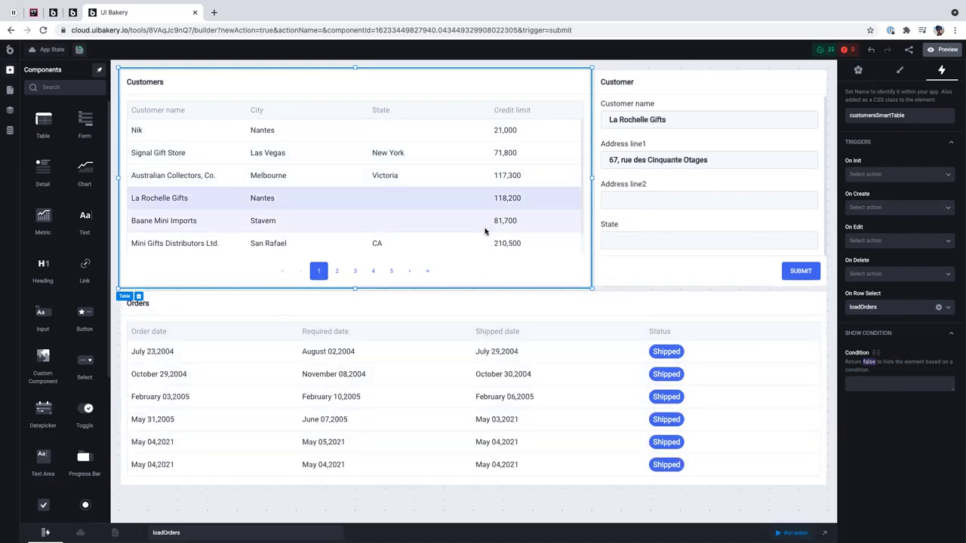
{"action": "left_click", "coordinate": [491, 244]}
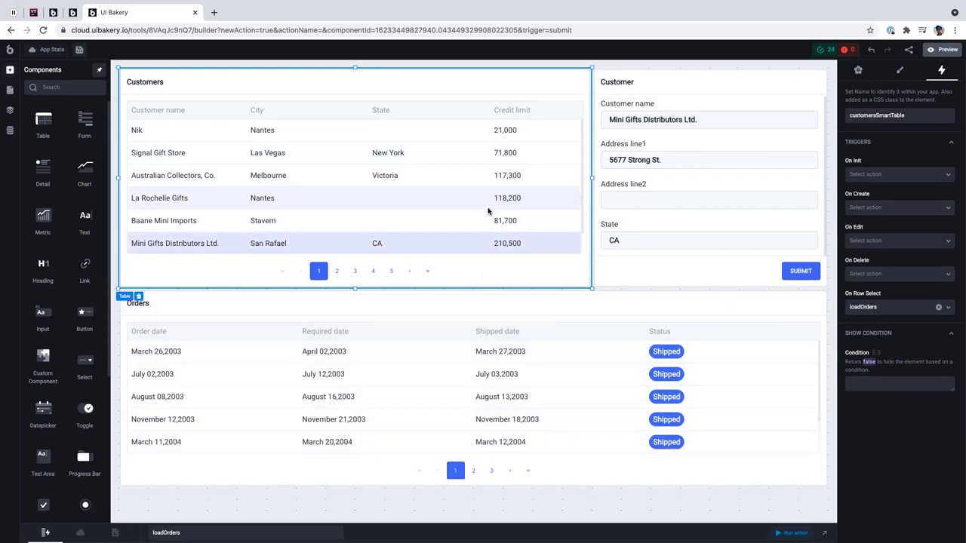
{"action": "left_click", "coordinate": [489, 199]}
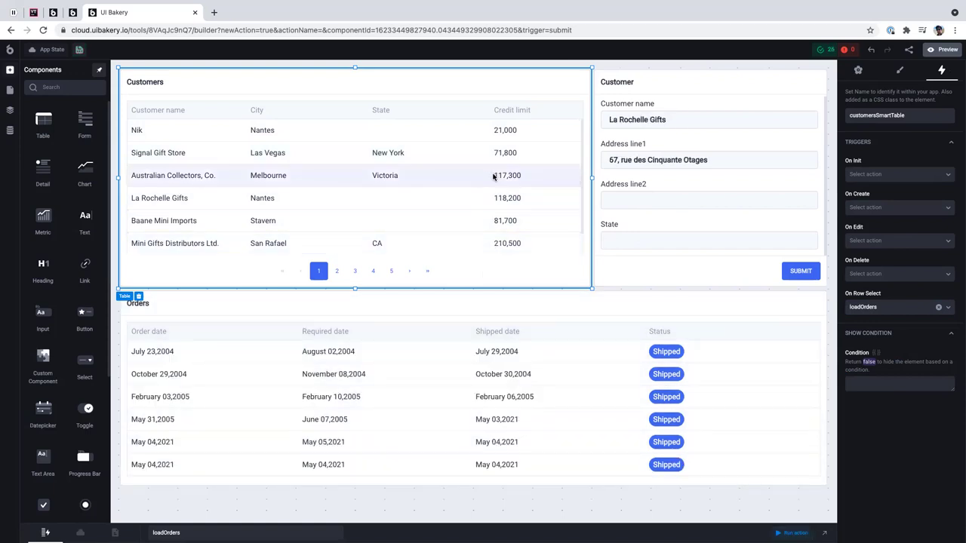
{"action": "left_click", "coordinate": [494, 177]}
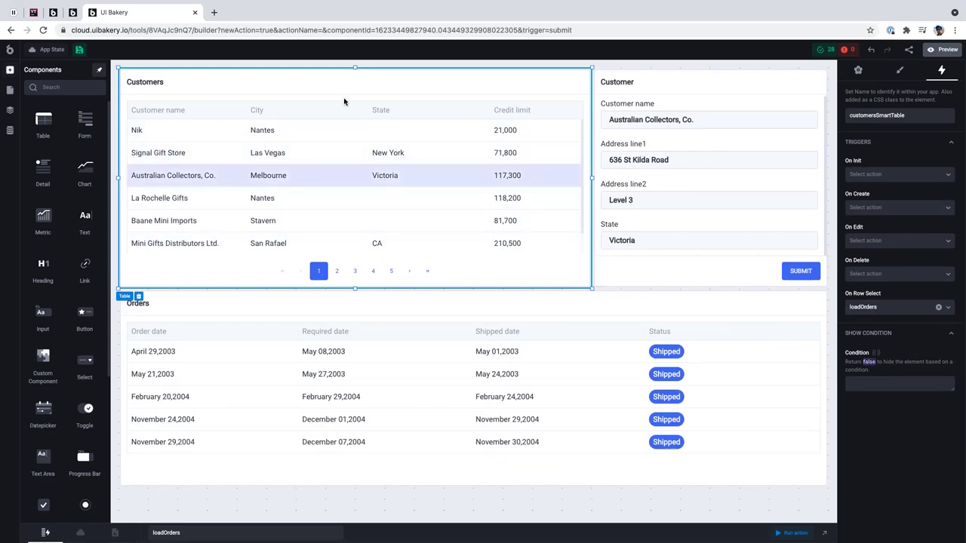
{"action": "left_click", "coordinate": [466, 158]}
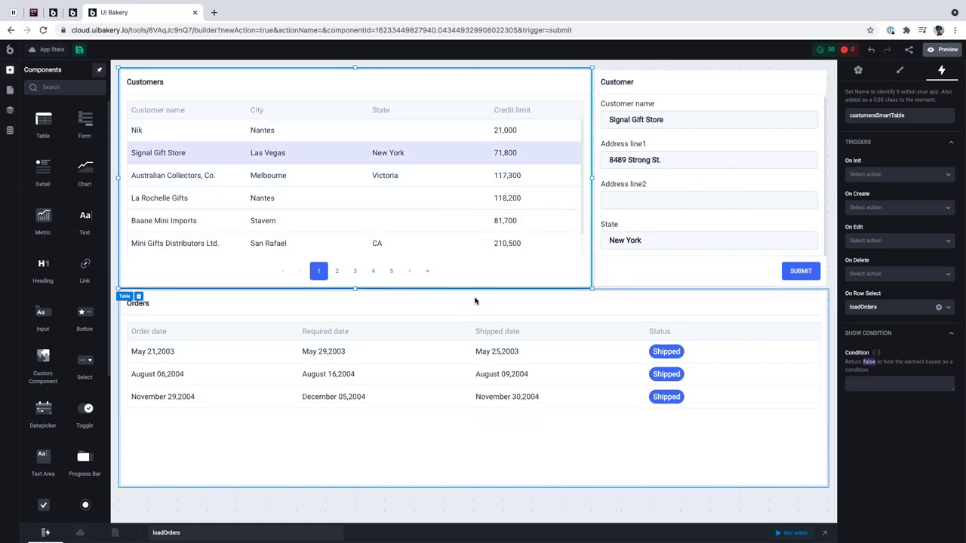
{"action": "left_click", "coordinate": [444, 195]}
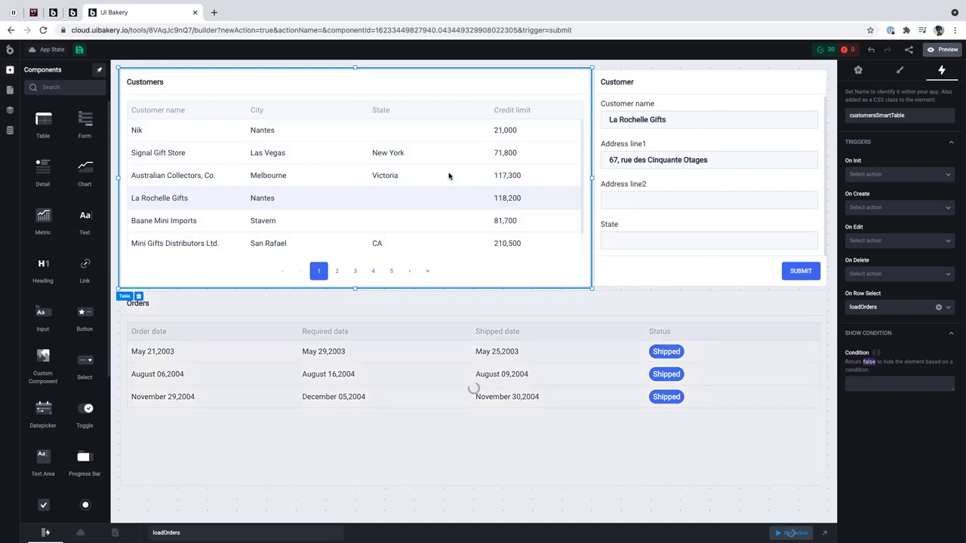
{"action": "left_click", "coordinate": [469, 242]}
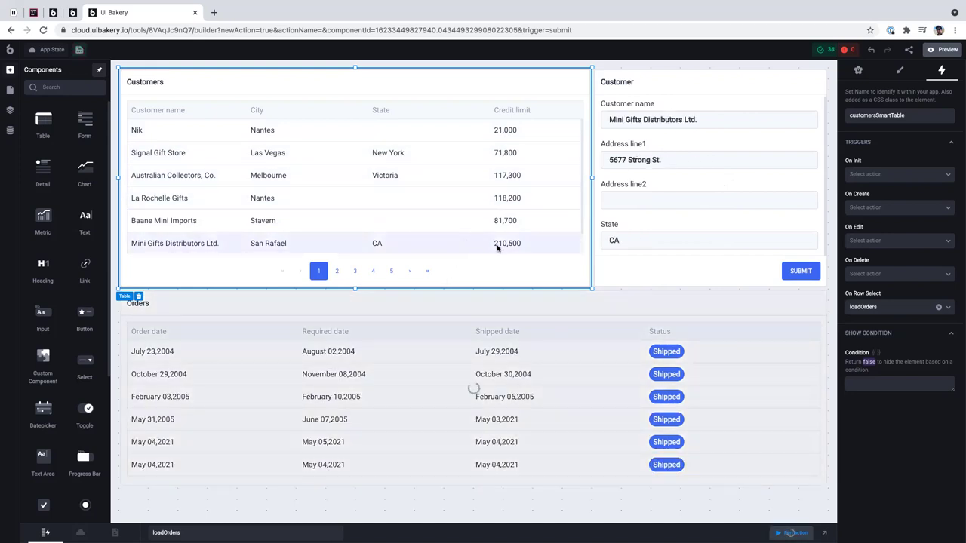
- Select the Orders table, then switch to the shared dashboard's browser tab and examine its Revenue per person table and chart
{"action": "left_click", "coordinate": [488, 320]}
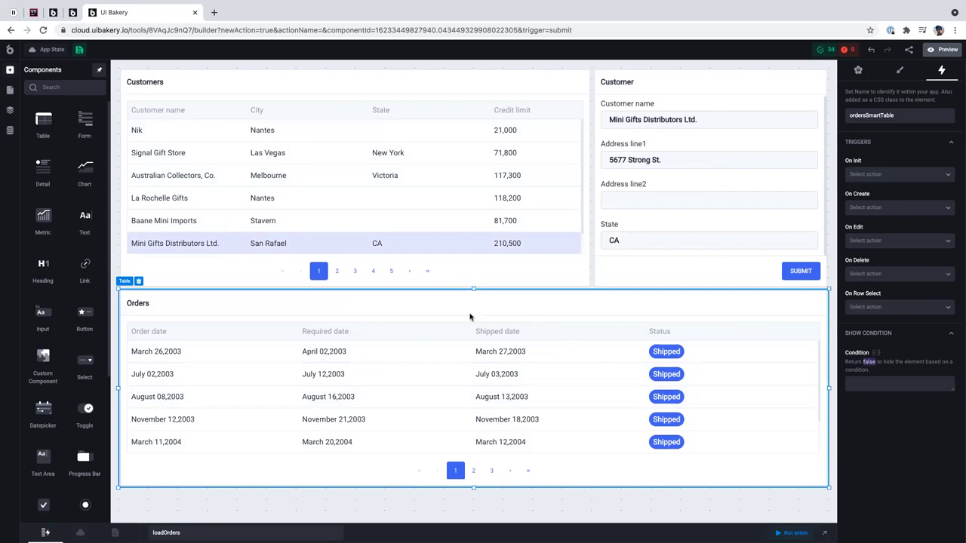
{"action": "left_click", "coordinate": [72, 12]}
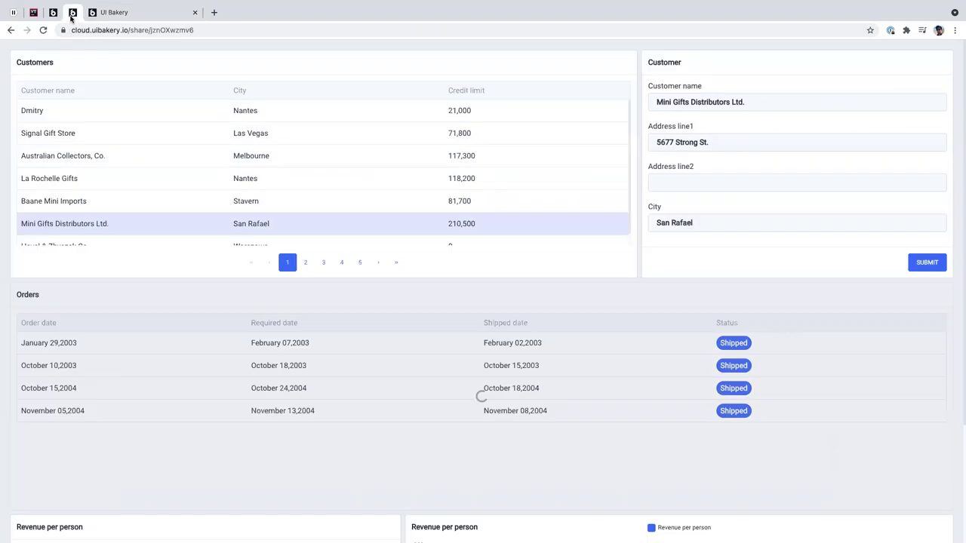
{"action": "scroll", "coordinate": [372, 338], "scroll_direction": "down", "scroll_amount": 2}
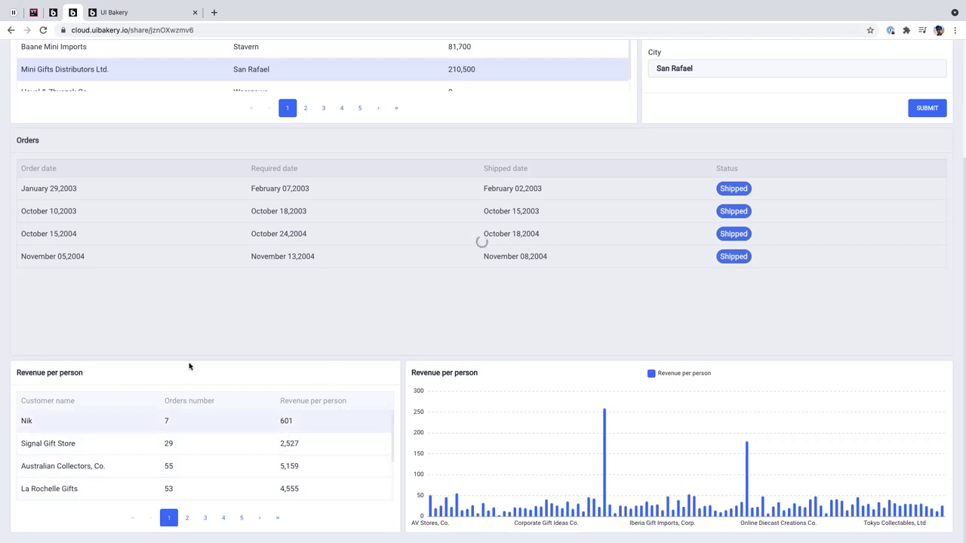
- Return to the app builder's browser tab and create a new action named loadOrdersPerPerson
{"action": "left_click", "coordinate": [131, 13]}
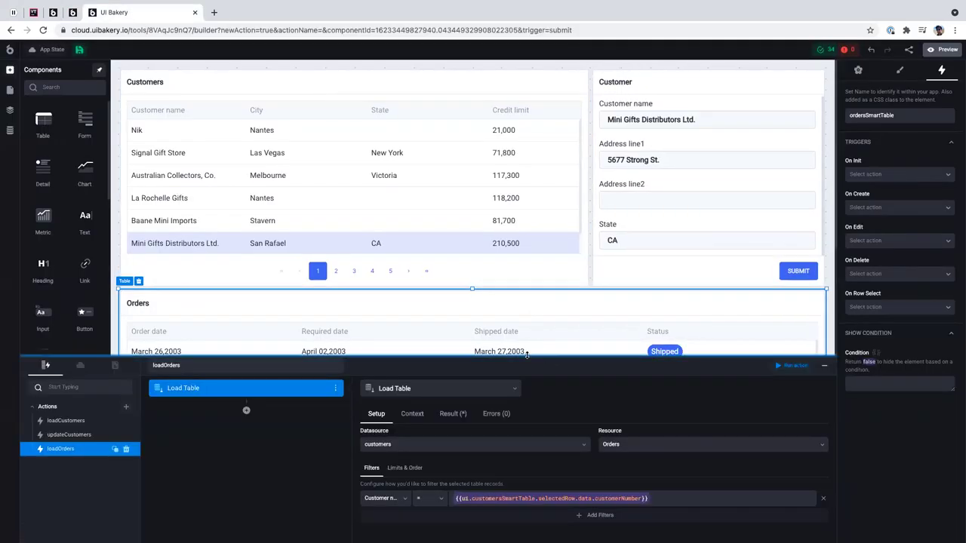
{"action": "left_click_drag", "start_coordinate": [520, 344], "coordinate": [518, 327]}
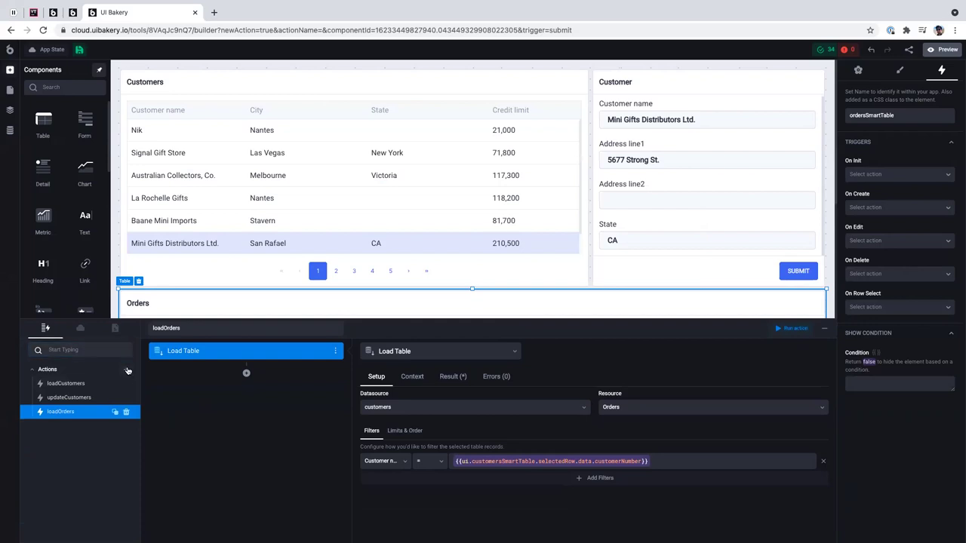
{"action": "left_click", "coordinate": [127, 369]}
{"action": "left_click", "coordinate": [236, 327]}
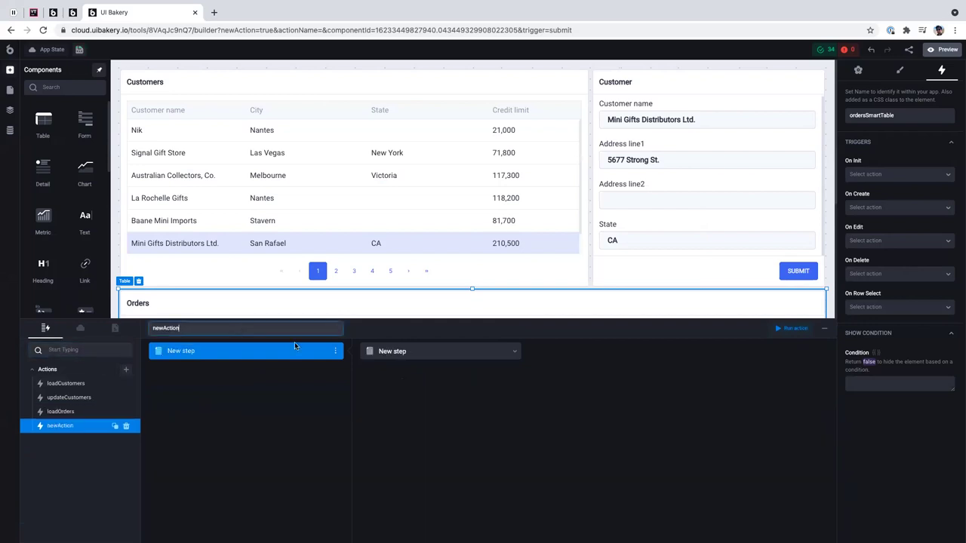
{"action": "key", "text": "ctrl+a"}
{"action": "key", "text": "BackSpace"}
{"action": "type", "text": "load"}
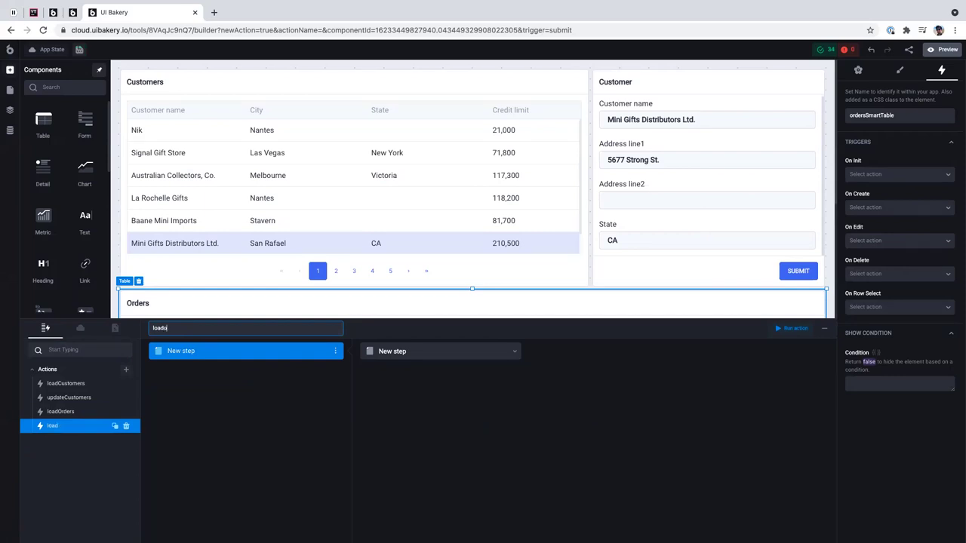
{"action": "type", "text": "Orders"}
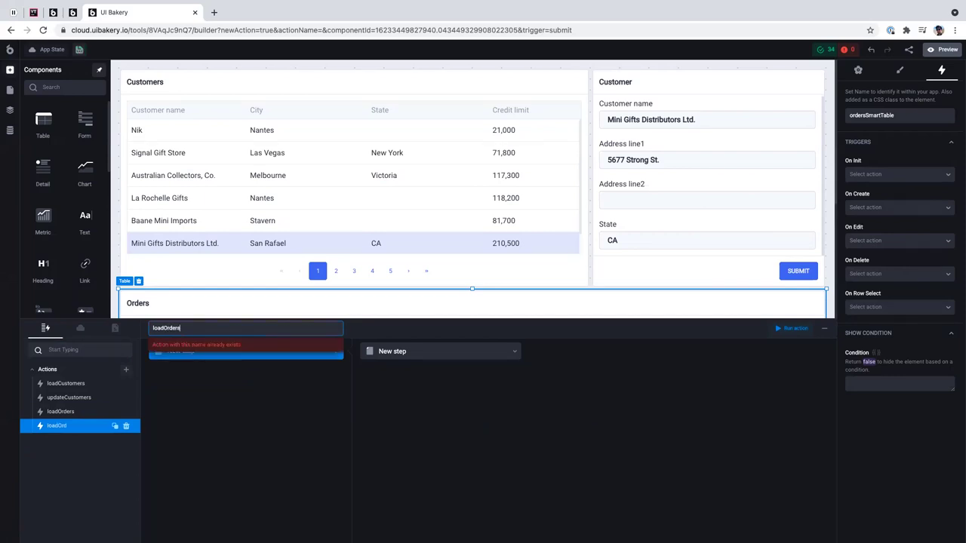
{"action": "type", "text": "PerPerson"}
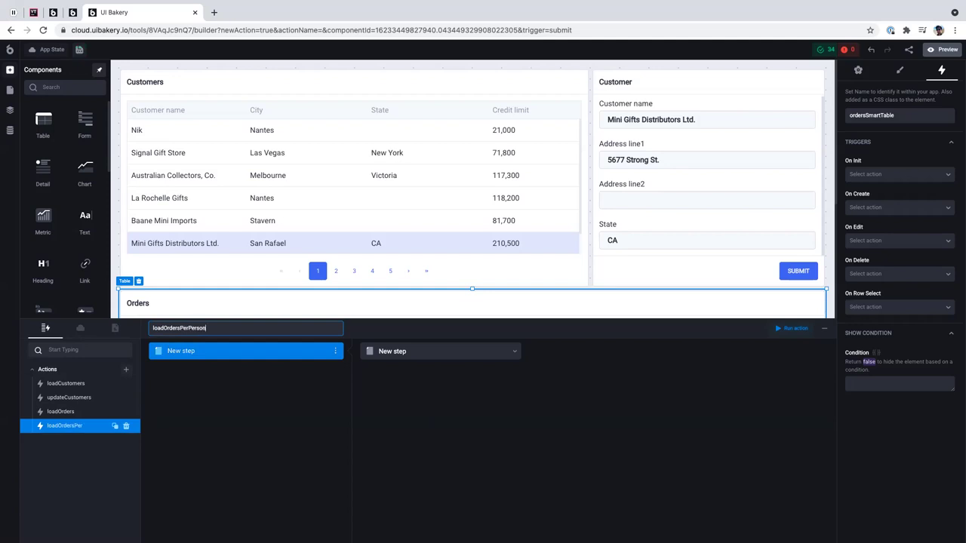
{"action": "left_click", "coordinate": [550, 407]}
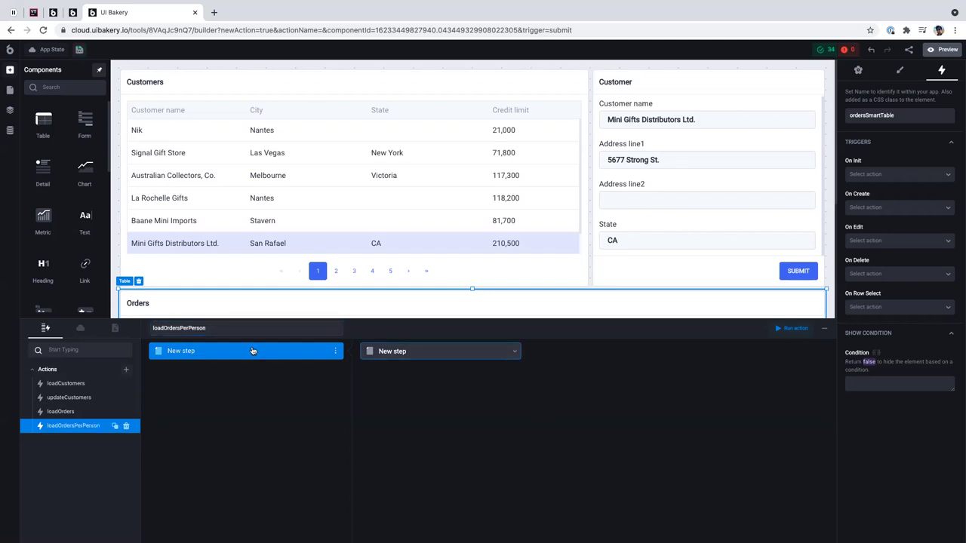
- Make the loadOrdersPerPerson action's step an SQL Query on the customers datasource
{"action": "left_click", "coordinate": [414, 351]}
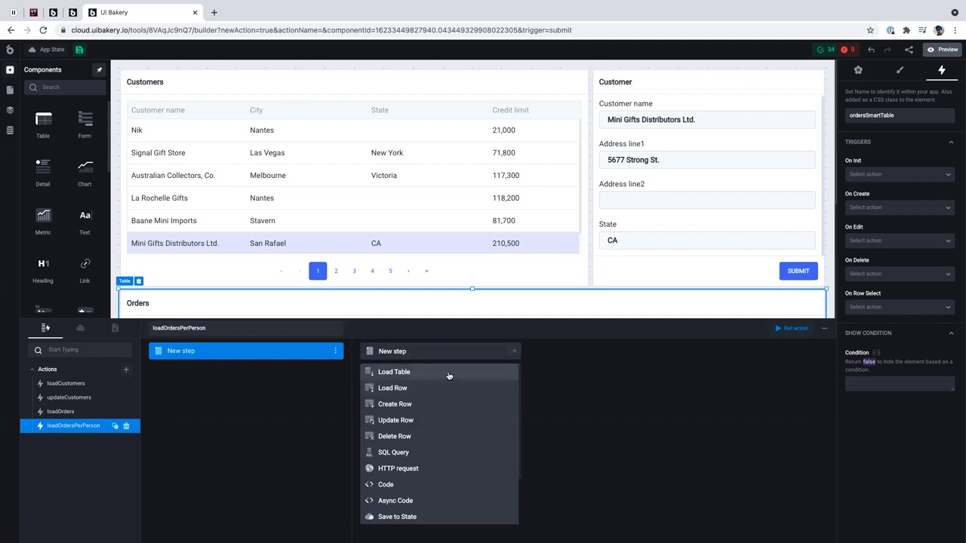
{"action": "scroll", "coordinate": [462, 376], "scroll_direction": "down", "scroll_amount": 1}
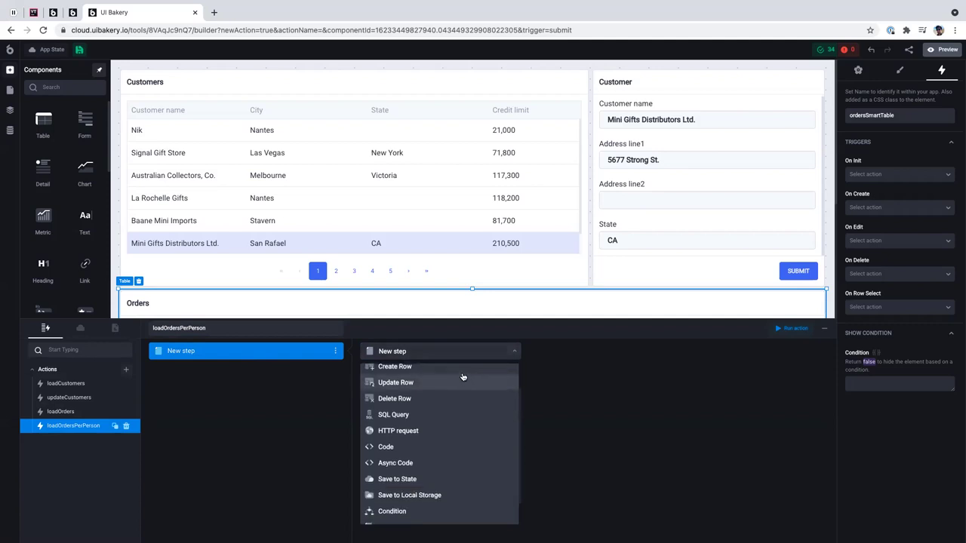
{"action": "scroll", "coordinate": [445, 422], "scroll_direction": "up", "scroll_amount": 1}
{"action": "scroll", "coordinate": [445, 388], "scroll_direction": "up", "scroll_amount": 1}
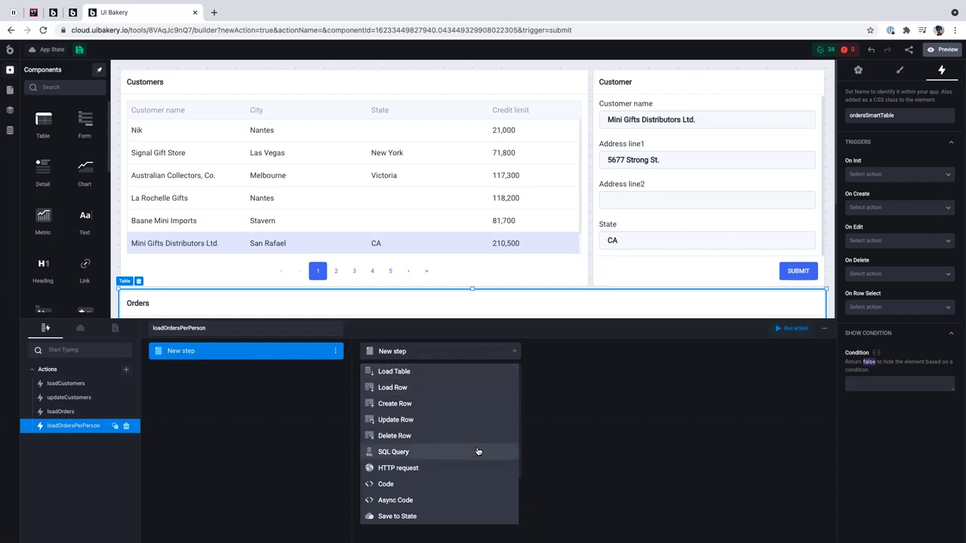
{"action": "left_click", "coordinate": [476, 451]}
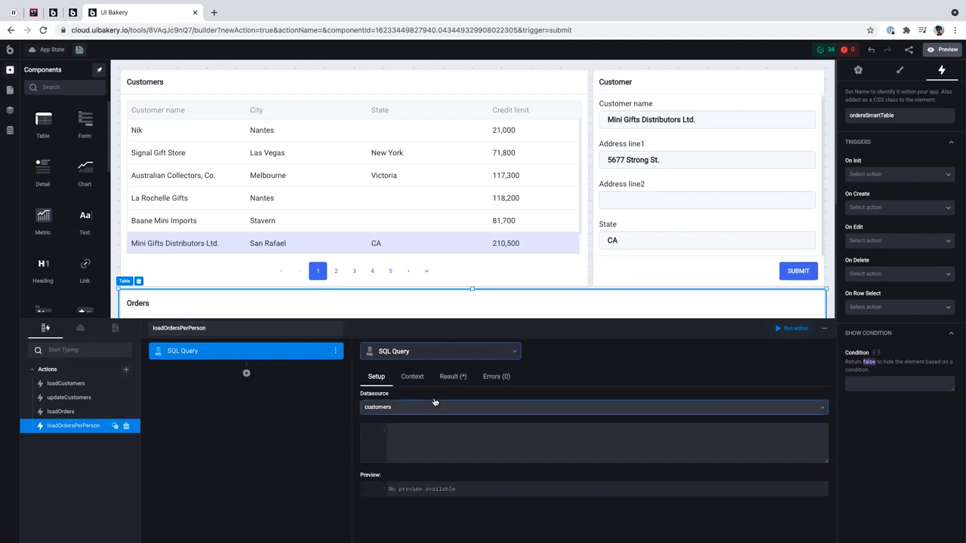
{"action": "left_click", "coordinate": [483, 406]}
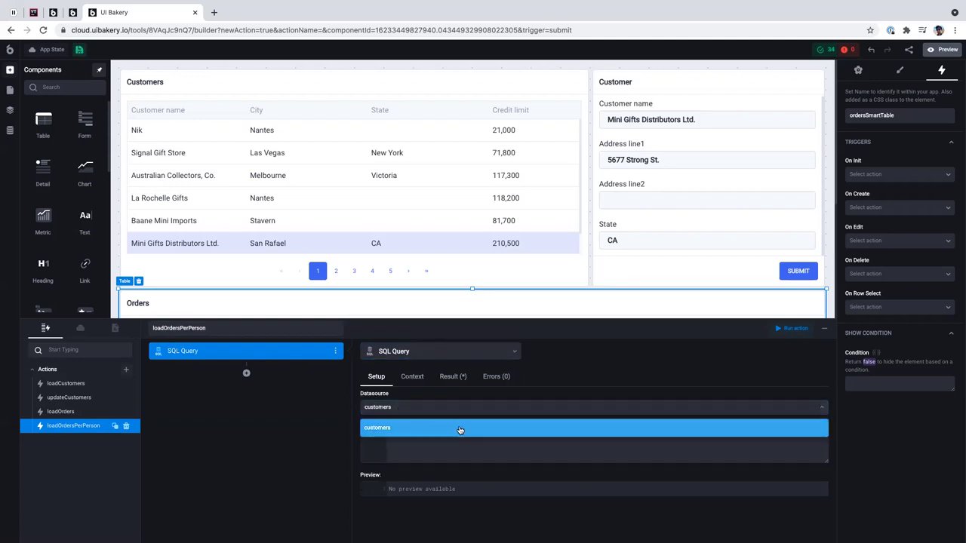
{"action": "left_click", "coordinate": [460, 428]}
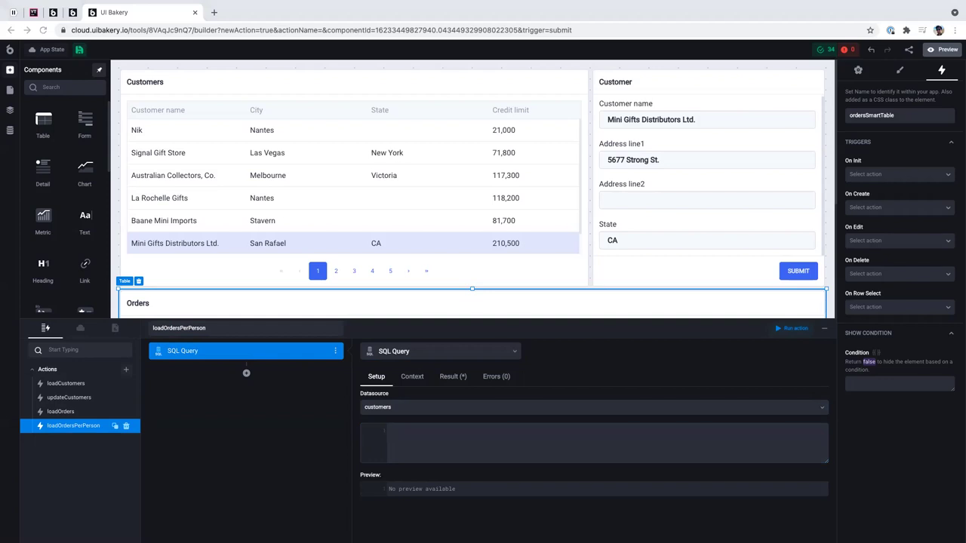
- Enter a query returning customerName, count(*) as ordersNumber and sum(orderdetails.priceEach) as revenuePerPerson from customers joined to orders and orderdetails, grouped by customers.customerNumber
{"action": "left_click", "coordinate": [474, 454]}
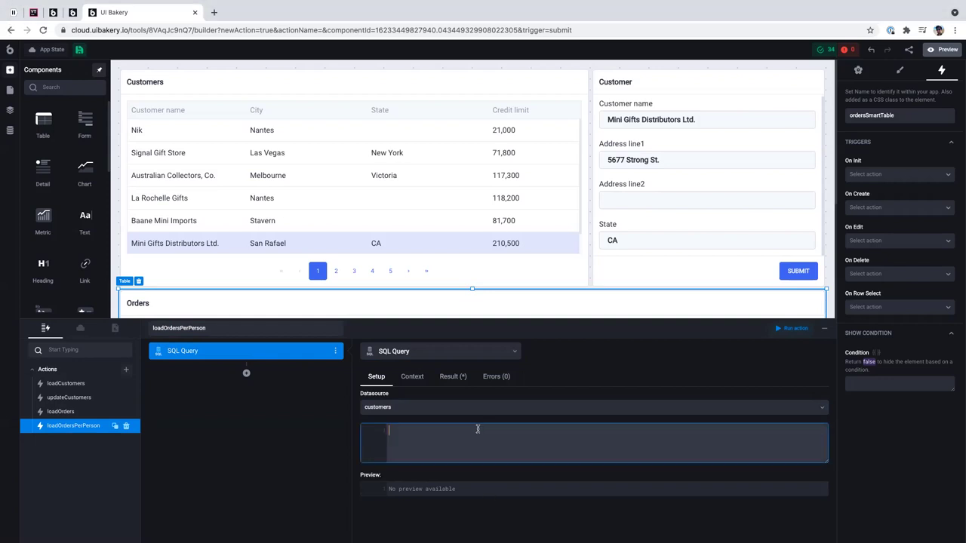
{"action": "type", "text": "select   customers.customerName as customerName,   count(*) as ordersNumber,   sum(orderdetails.priceEach) as revenuePerPerson from customers join orders     on customers.customerNumber = orders.customerNumber join orderdetails     on orders.orderNumber = orderdetails.orderNumber group by customers.customerNumber;"}
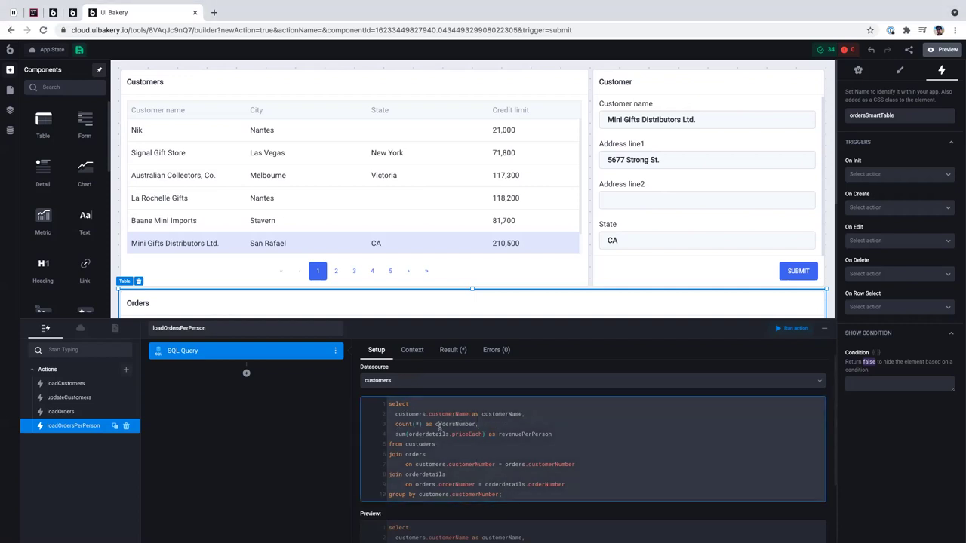
{"action": "double_click", "coordinate": [414, 445]}
{"action": "scroll", "coordinate": [425, 473], "scroll_direction": "up", "scroll_amount": 1}
{"action": "left_click_drag", "start_coordinate": [410, 425], "coordinate": [445, 424]}
{"action": "left_click", "coordinate": [428, 425]}
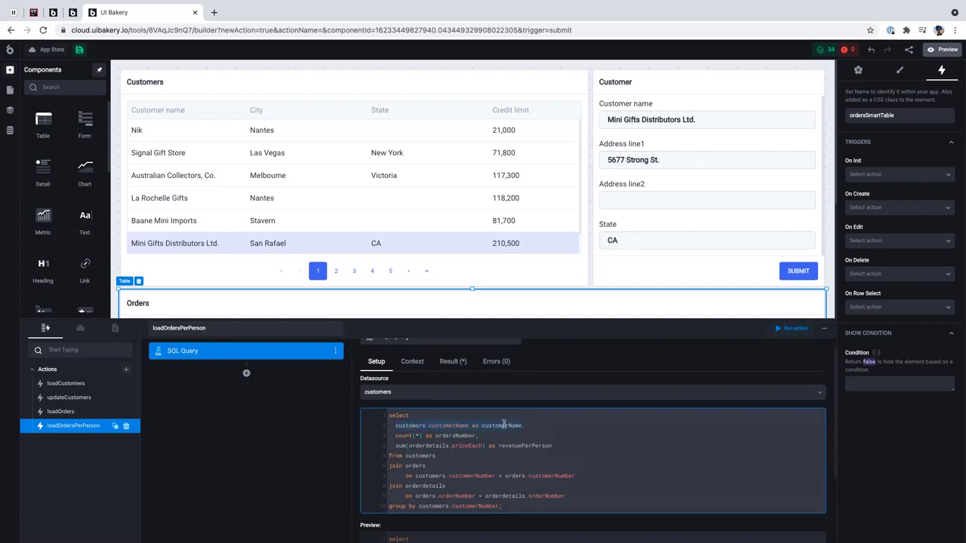
{"action": "left_click", "coordinate": [420, 436]}
{"action": "left_click", "coordinate": [482, 445]}
- Run the loadOrdersPerPerson action and expand the first record of its result to examine the returned fields
{"action": "left_click", "coordinate": [793, 328]}
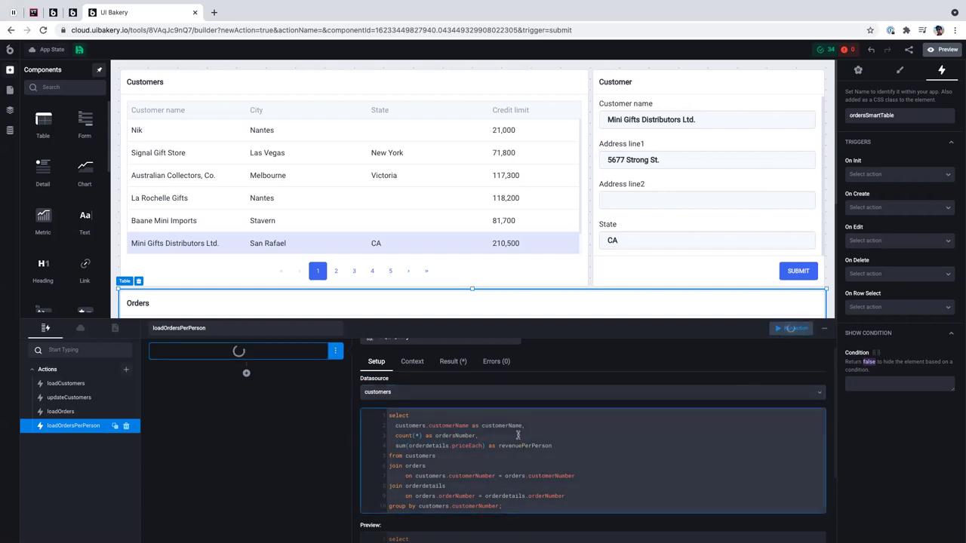
{"action": "left_click", "coordinate": [451, 363]}
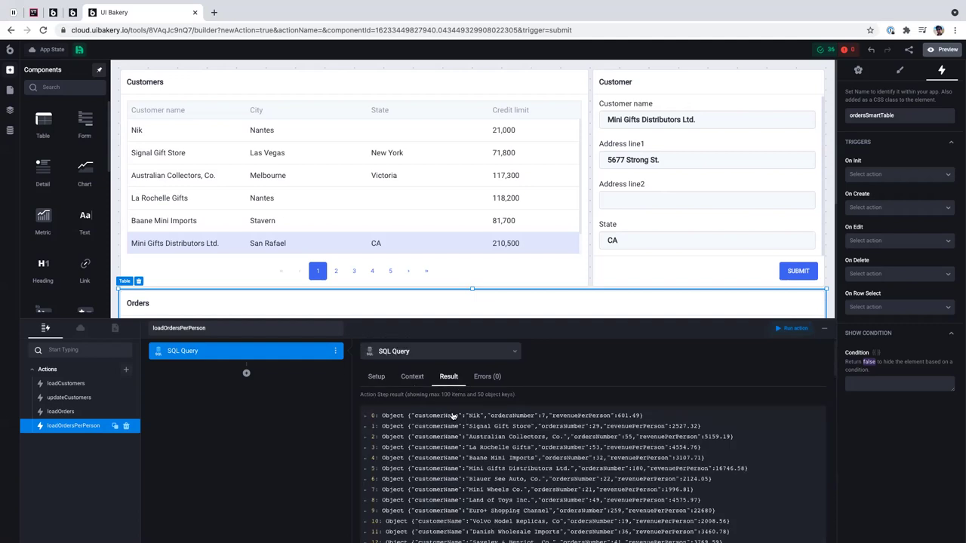
{"action": "left_click", "coordinate": [381, 415]}
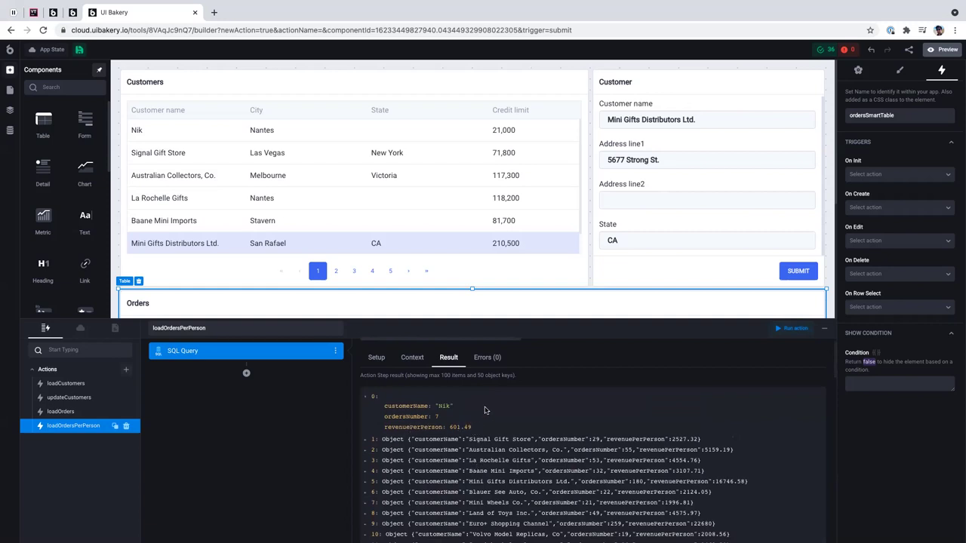
{"action": "scroll", "coordinate": [482, 402], "scroll_direction": "down", "scroll_amount": 1}
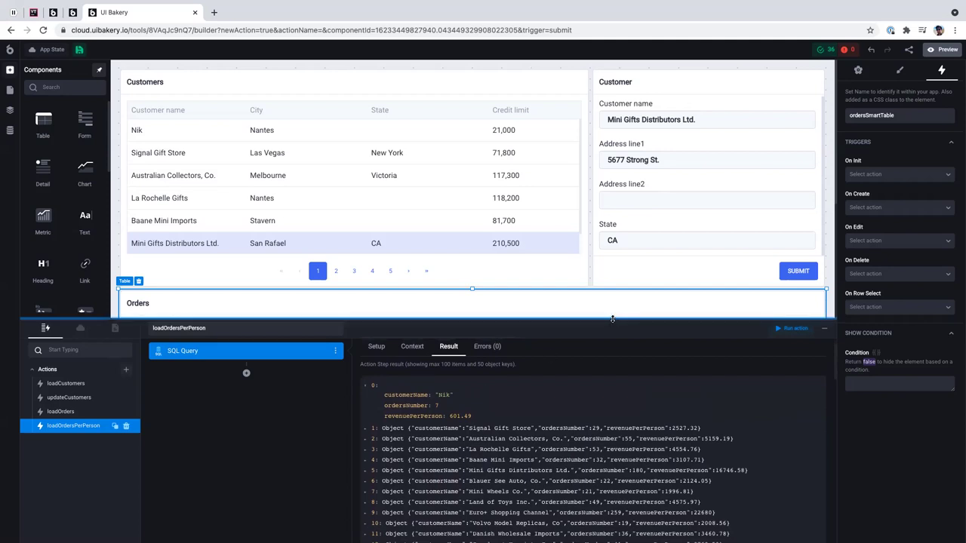
- Collapse the action editor and add a table fed by loadOrdersPerPerson, placed directly below the Orders table
{"action": "left_click", "coordinate": [824, 329]}
{"action": "scroll", "coordinate": [516, 399], "scroll_direction": "down", "scroll_amount": 2}
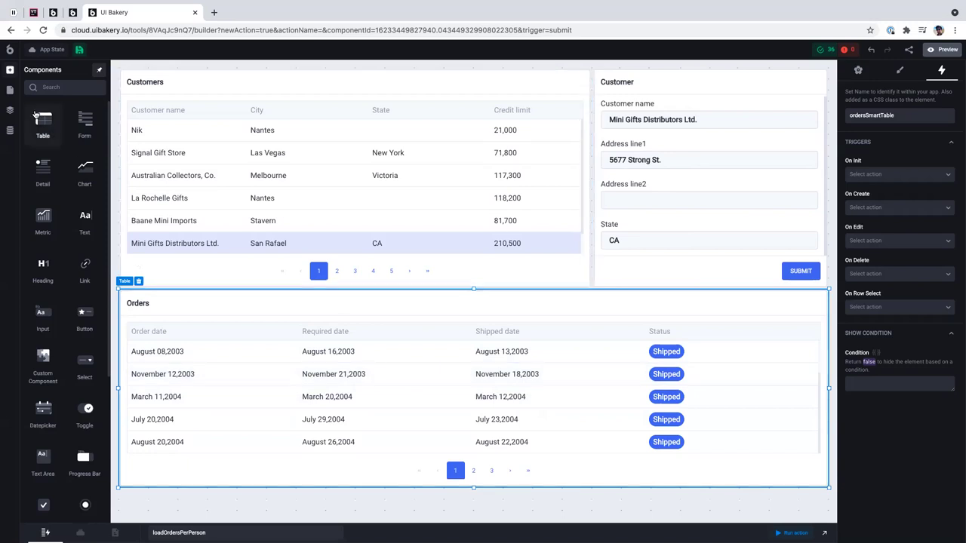
{"action": "left_click_drag", "start_coordinate": [34, 111], "coordinate": [198, 489]}
{"action": "scroll", "coordinate": [309, 369], "scroll_direction": "down", "scroll_amount": 4}
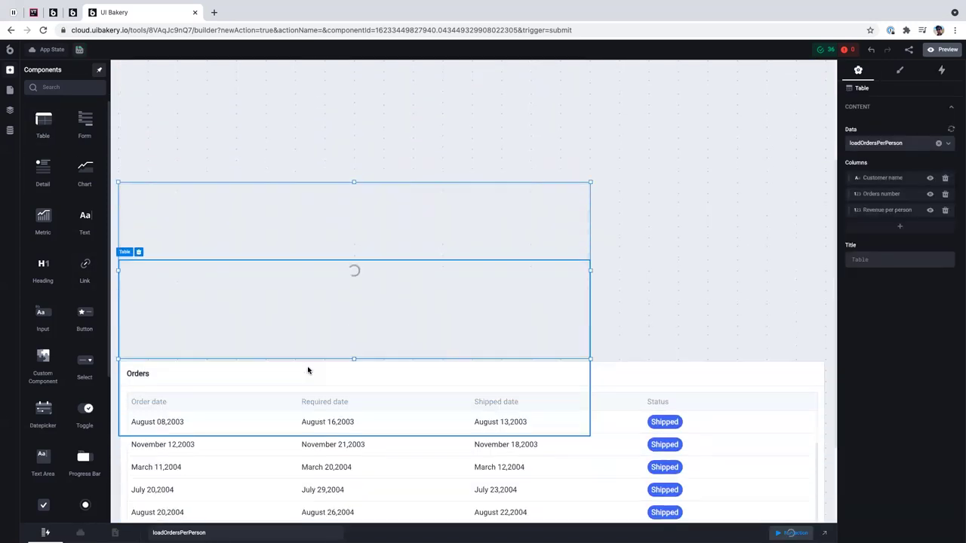
{"action": "left_click_drag", "start_coordinate": [326, 427], "coordinate": [328, 214]}
{"action": "left_click_drag", "start_coordinate": [284, 453], "coordinate": [282, 392]}
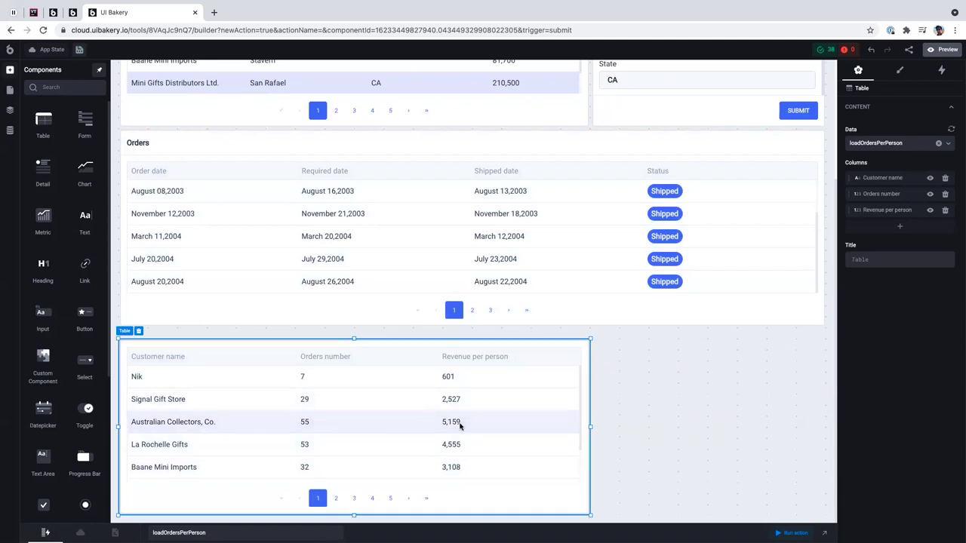
{"action": "scroll", "coordinate": [422, 415], "scroll_direction": "down", "scroll_amount": 1}
{"action": "scroll", "coordinate": [475, 438], "scroll_direction": "up", "scroll_amount": 1}
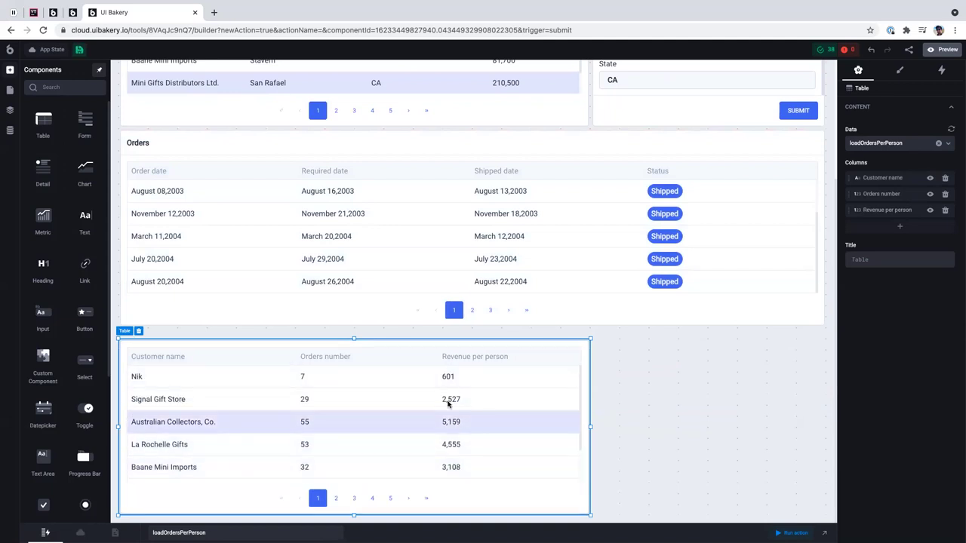
- Title the new table "Revenue per Person" and narrow it to free space beside it for another component
{"action": "left_click", "coordinate": [895, 260]}
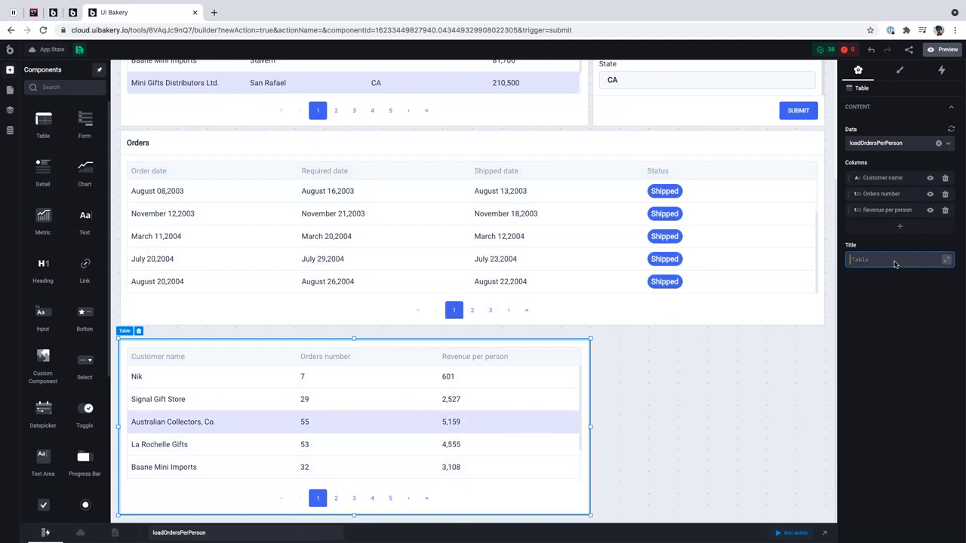
{"action": "type", "text": "Revenue per Person"}
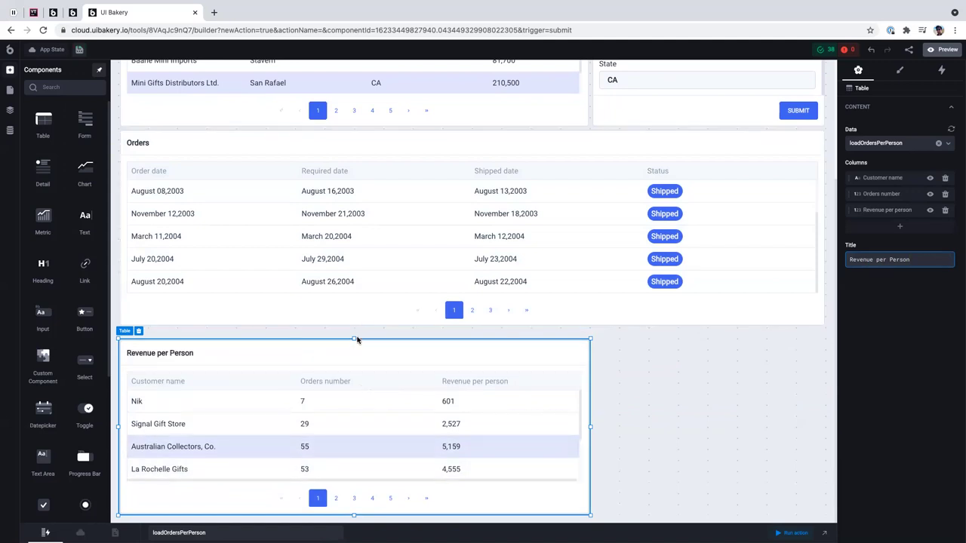
{"action": "left_click_drag", "start_coordinate": [591, 426], "coordinate": [413, 428]}
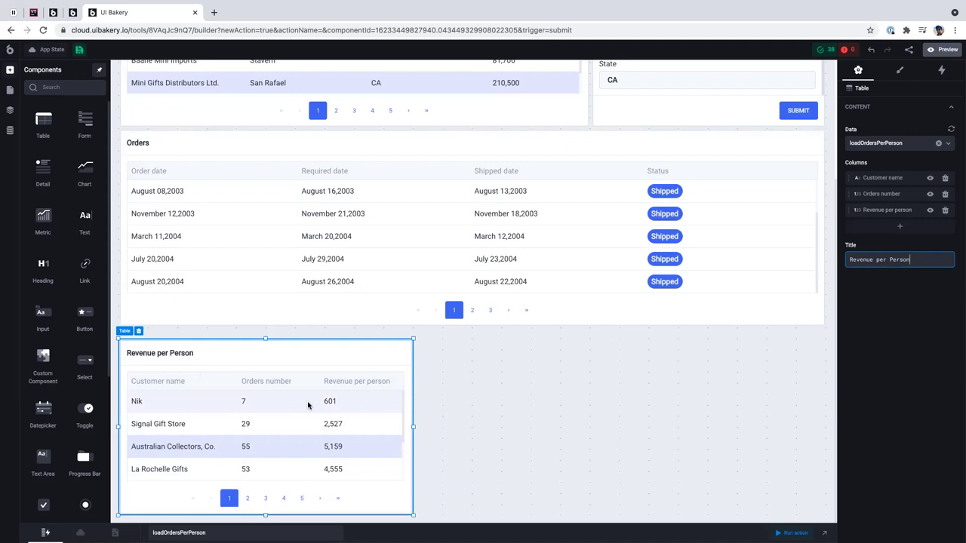
- Add a chart beside the Revenue per Person table and widen it to fill the row, then review the loadOrdersPerPerson query
{"action": "left_click_drag", "start_coordinate": [85, 171], "coordinate": [515, 403]}
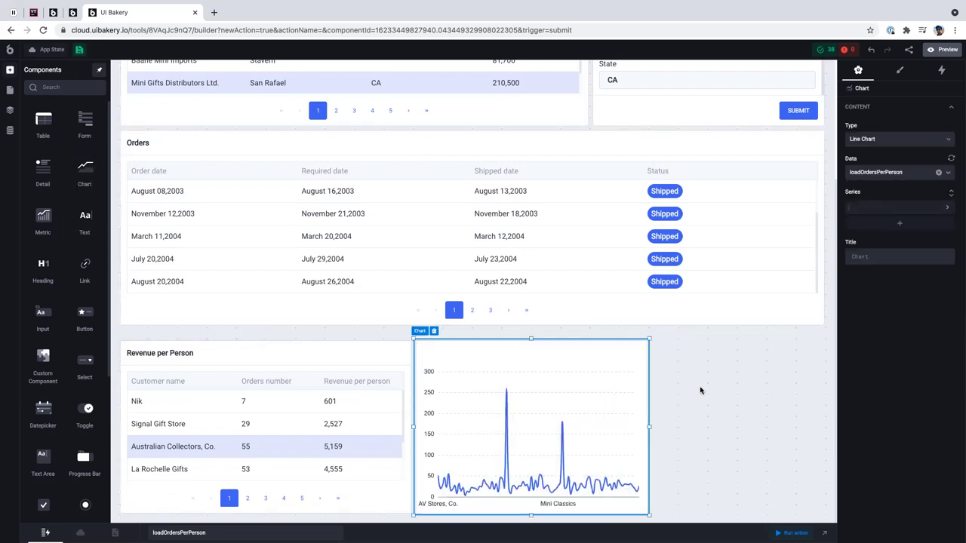
{"action": "left_click_drag", "start_coordinate": [649, 427], "coordinate": [819, 423]}
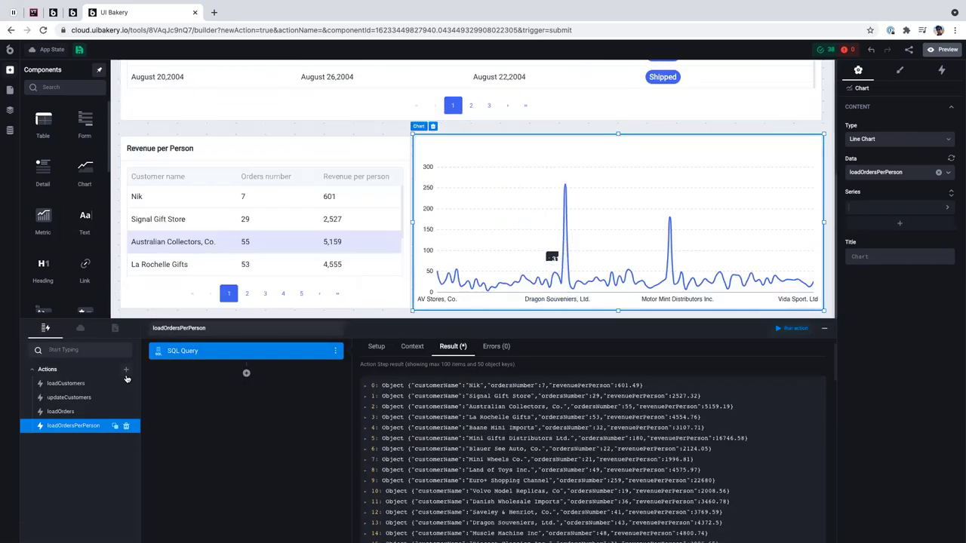
{"action": "left_click", "coordinate": [377, 347]}
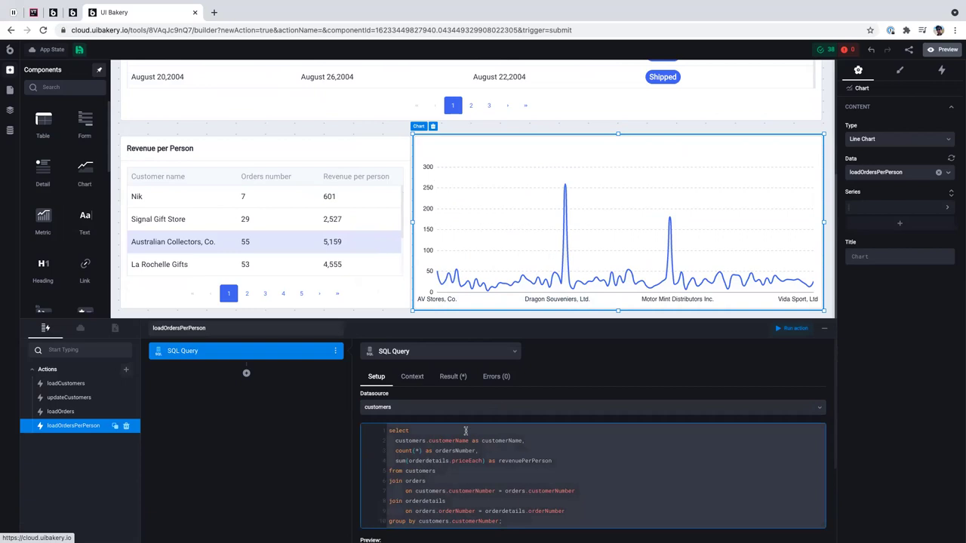
{"action": "left_click", "coordinate": [824, 333]}
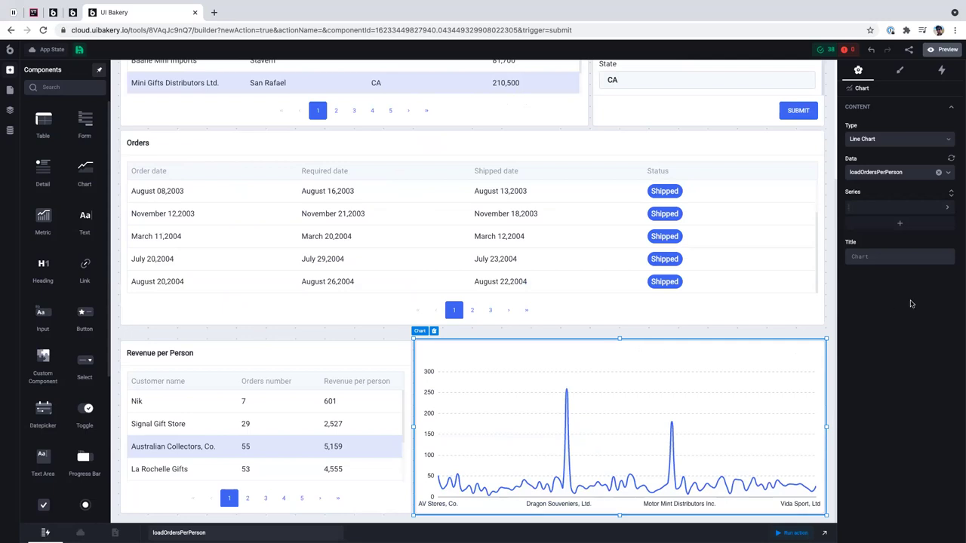
- Switch the chart's type to Bar Chart and title its series "Revenue per Person"
{"action": "left_click", "coordinate": [895, 141]}
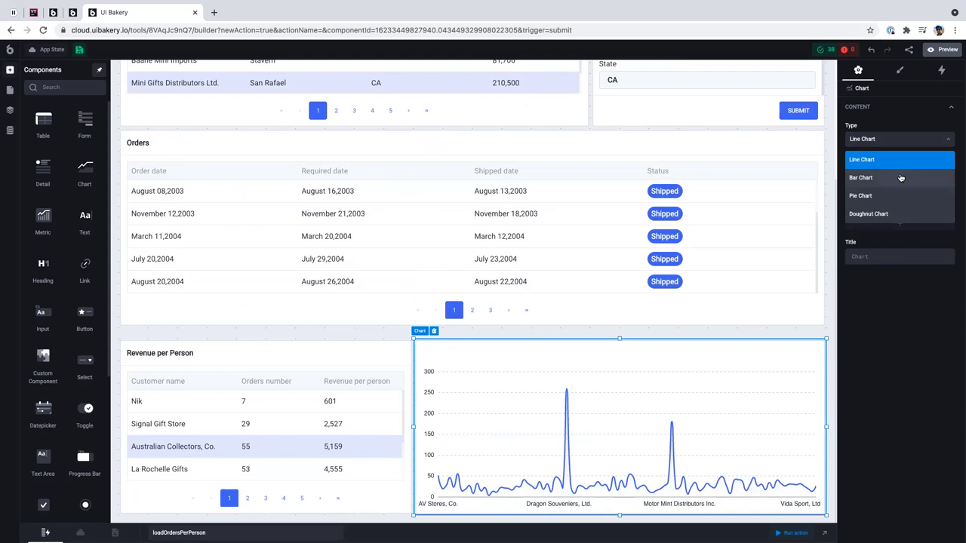
{"action": "left_click", "coordinate": [900, 177]}
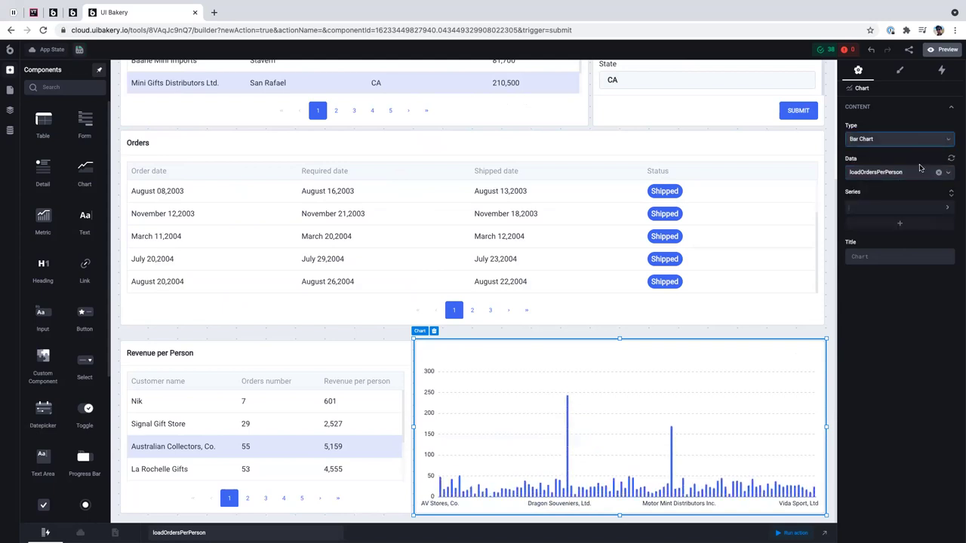
{"action": "left_click", "coordinate": [904, 208]}
{"action": "left_click", "coordinate": [900, 228]}
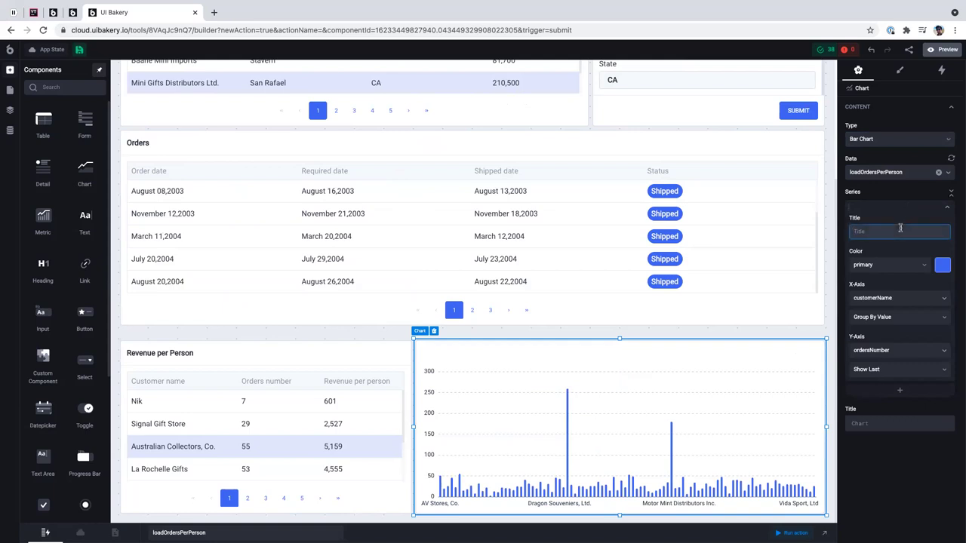
{"action": "type", "text": "Per P"}
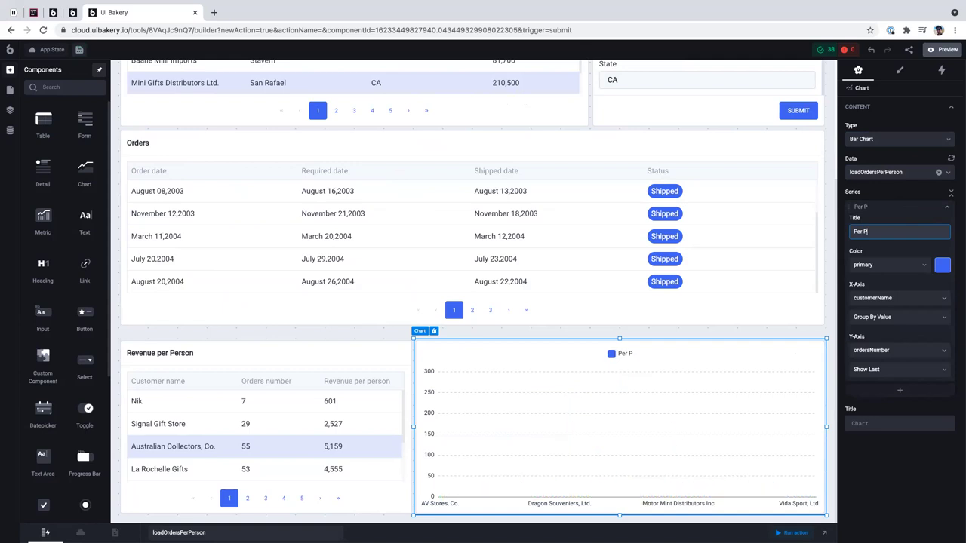
{"action": "type", "text": "enue"}
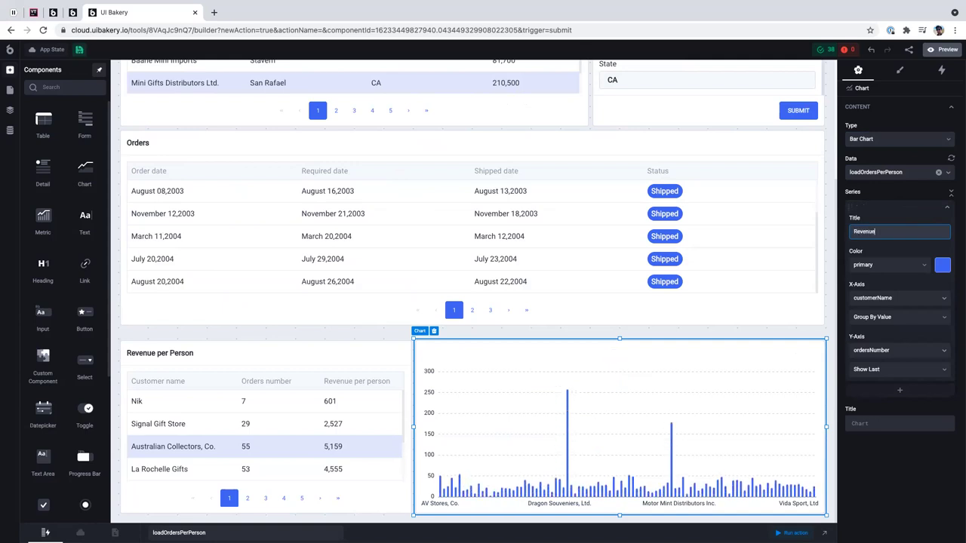
{"action": "type", "text": " per Person"}
- Set the Revenue per Person series color to success and its Y-axis field to revenuePerPerson
{"action": "left_click", "coordinate": [901, 266]}
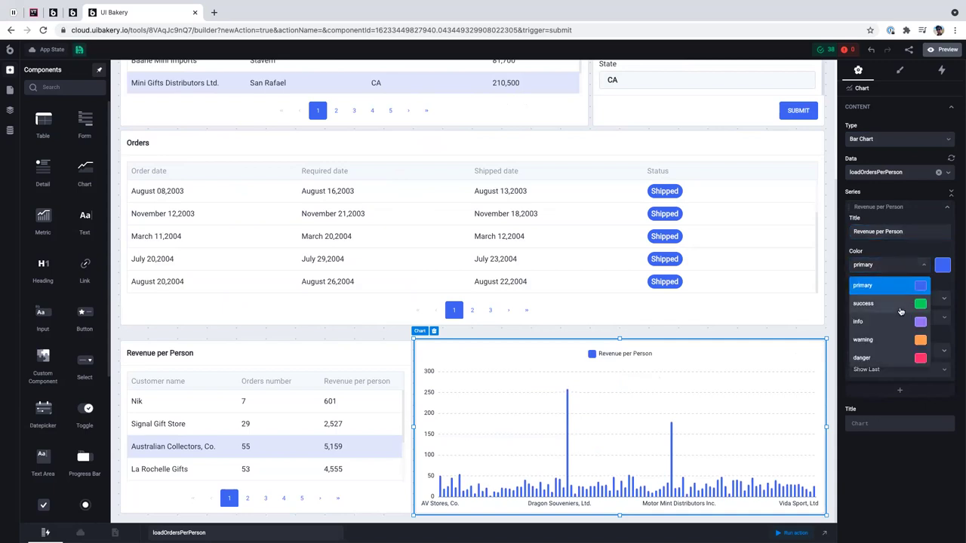
{"action": "left_click", "coordinate": [904, 305]}
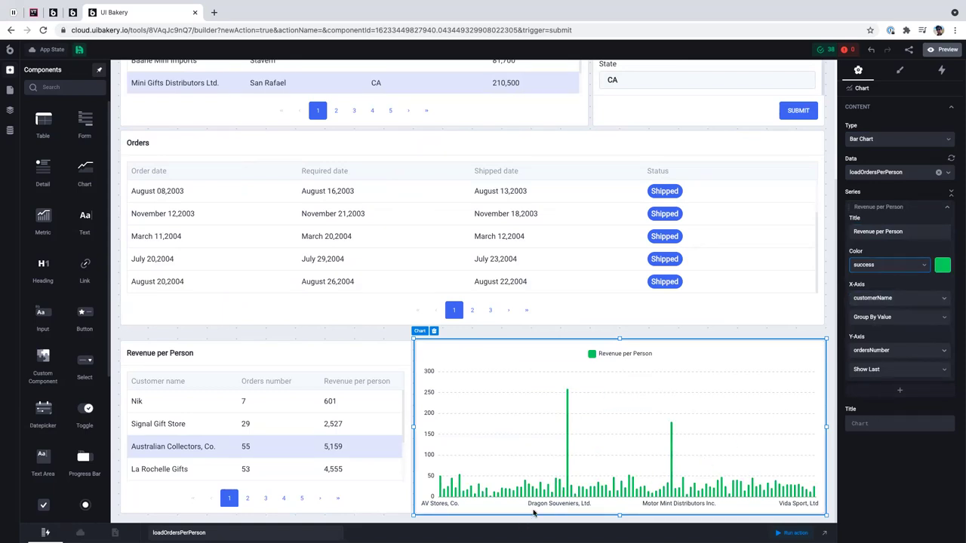
{"action": "left_click", "coordinate": [894, 352]}
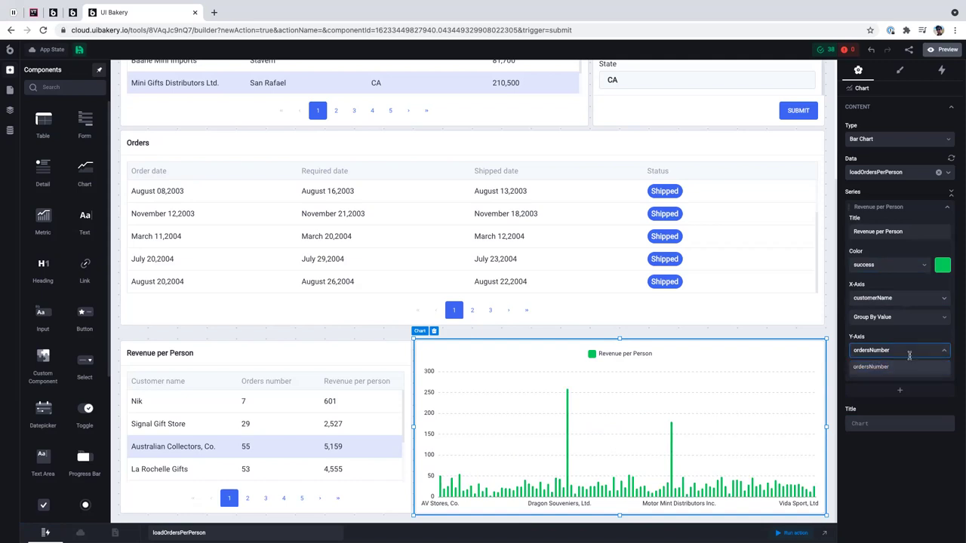
{"action": "key", "text": "BackSpace"}
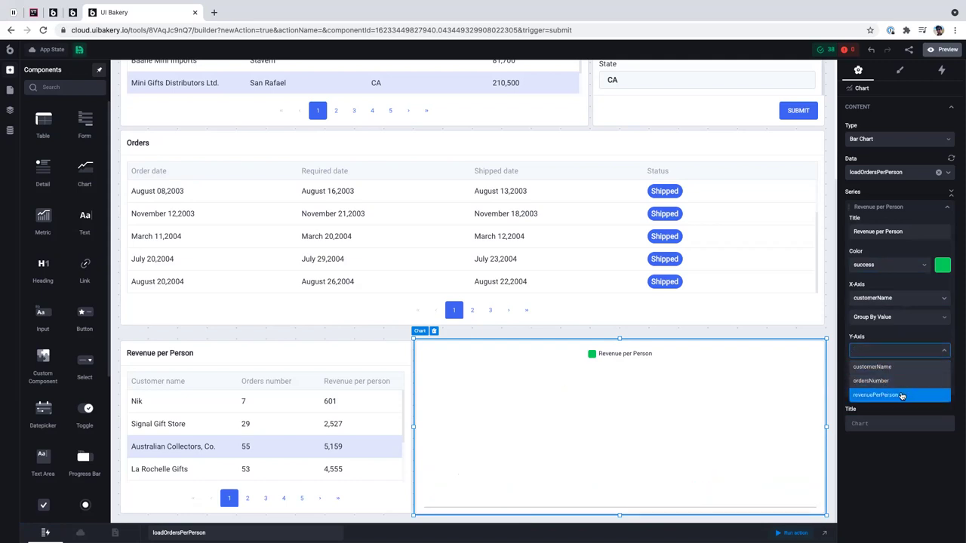
{"action": "left_click", "coordinate": [901, 396]}
{"action": "mouse_move", "coordinate": [572, 400]}
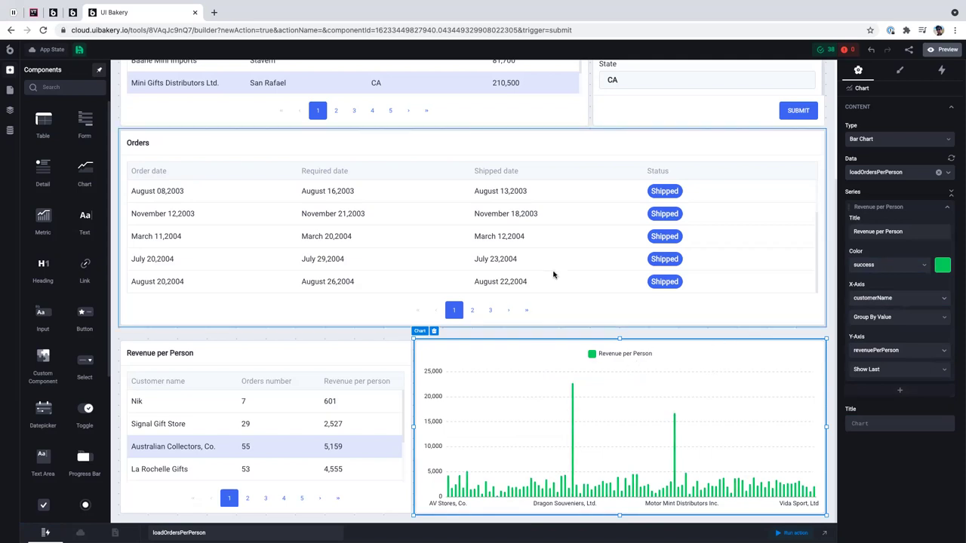
- Preview the app and select Baane Mini Imports in the Customers table to check the linked form and orders
{"action": "left_click", "coordinate": [941, 51]}
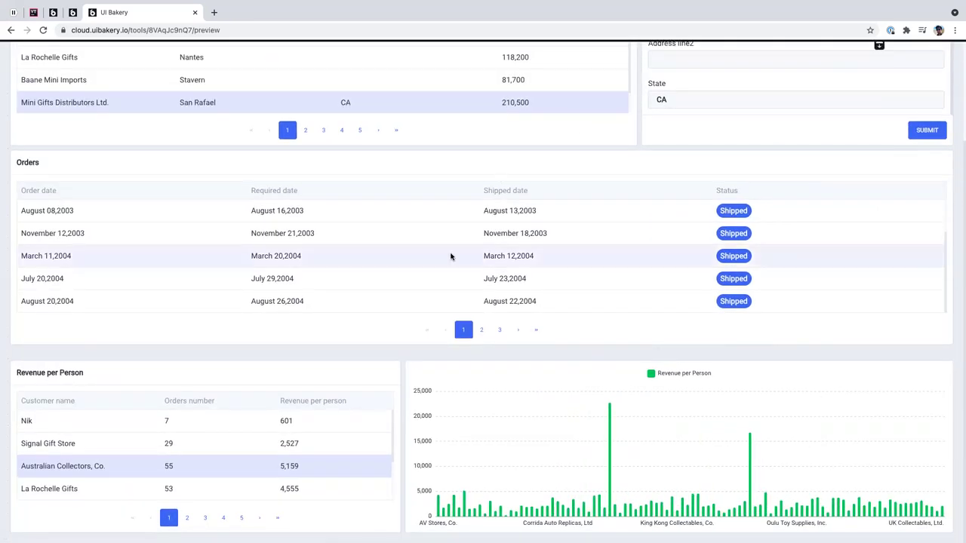
{"action": "scroll", "coordinate": [473, 312], "scroll_direction": "up", "scroll_amount": 5}
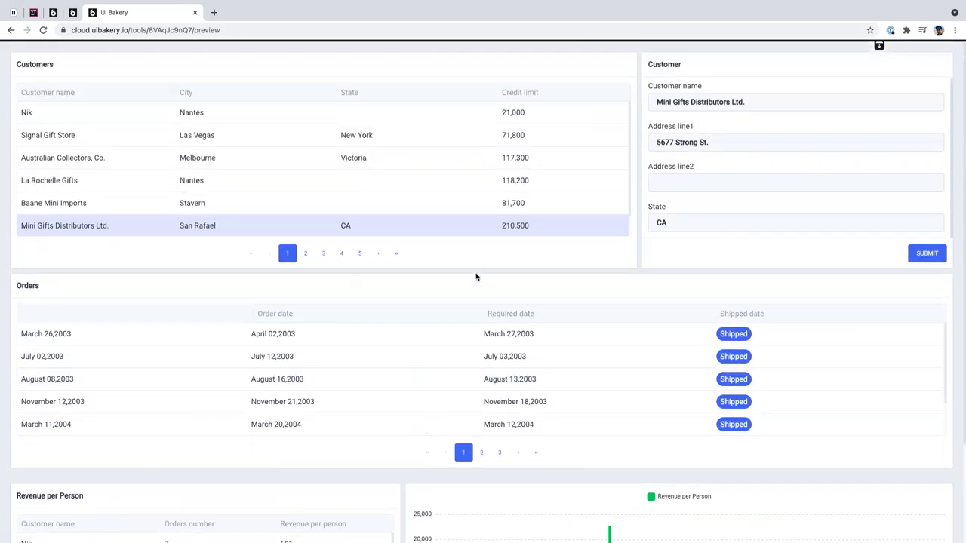
{"action": "left_click", "coordinate": [486, 204]}
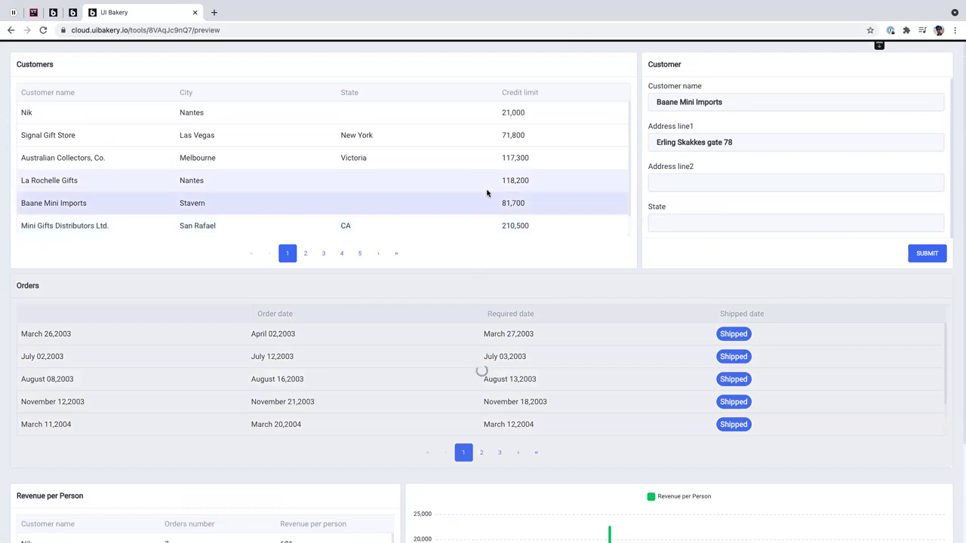
- Page through the Customers table, return to its first page, and select La Rochelle Gifts and Australian Collectors, Co. to check their details
{"action": "left_click", "coordinate": [305, 255]}
{"action": "left_click", "coordinate": [323, 255]}
{"action": "left_click", "coordinate": [359, 255]}
{"action": "left_click", "coordinate": [305, 254]}
{"action": "left_click", "coordinate": [305, 255]}
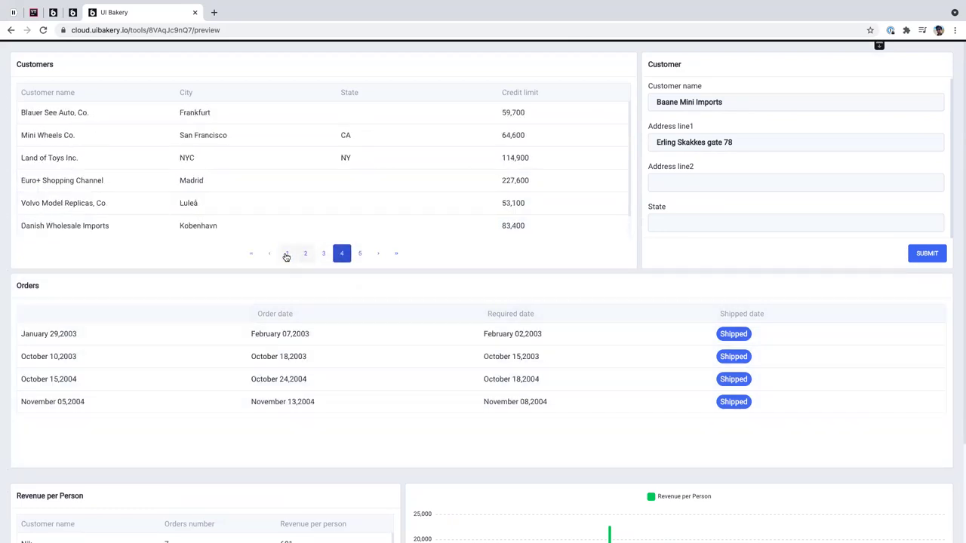
{"action": "left_click", "coordinate": [269, 254]}
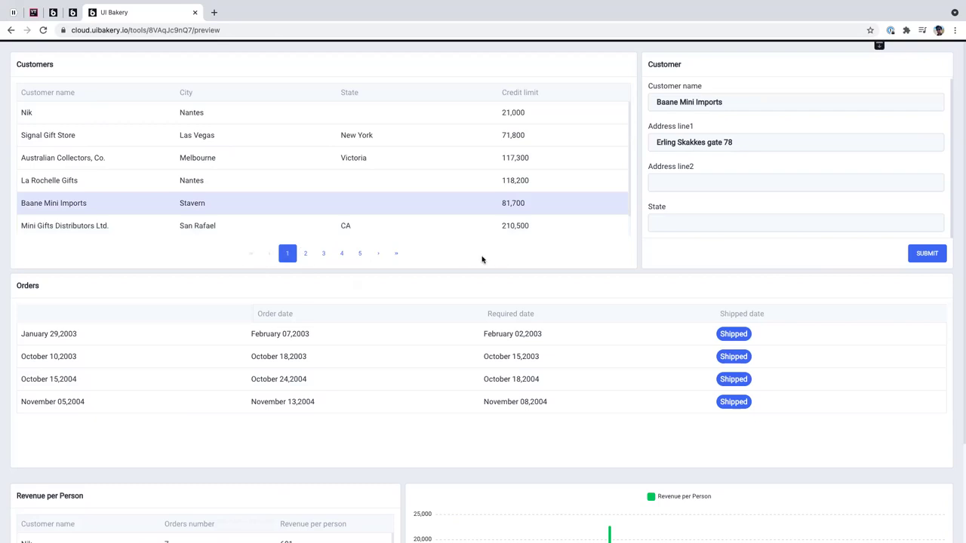
{"action": "left_click", "coordinate": [477, 182]}
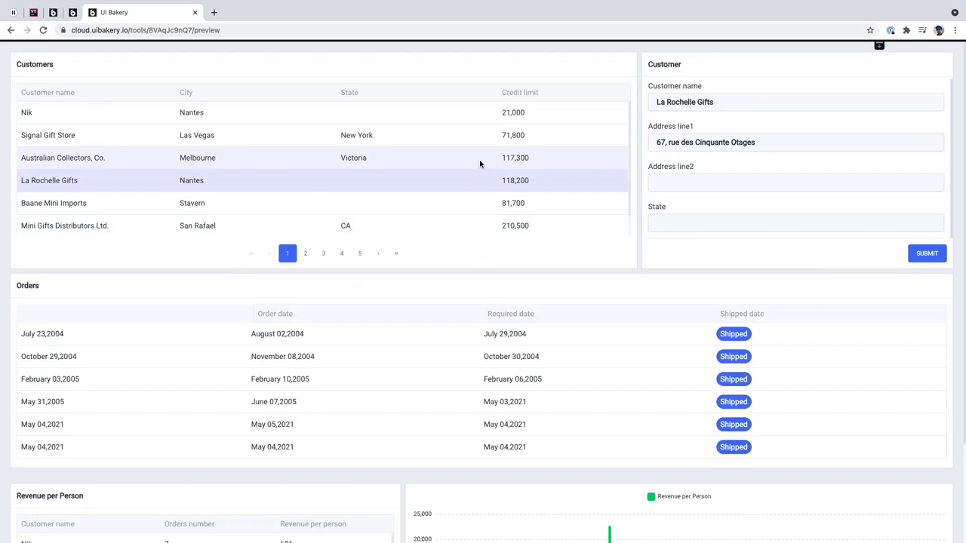
{"action": "left_click", "coordinate": [480, 161]}
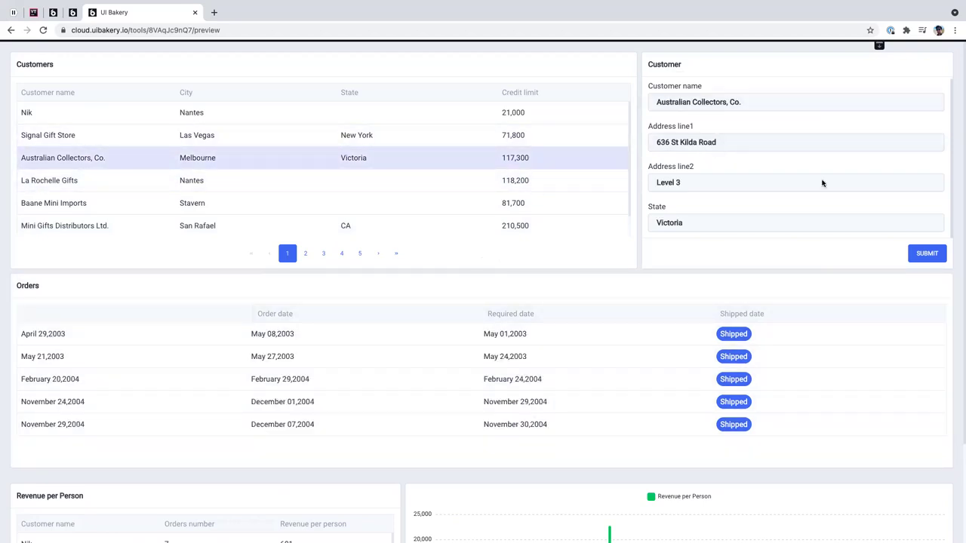
- Select the first customer, replace the customer name, set State to Denver and submit the form
{"action": "left_click", "coordinate": [332, 113]}
{"action": "double_click", "coordinate": [707, 103]}
{"action": "type", "text": "Dmit"}
{"action": "left_click", "coordinate": [683, 218]}
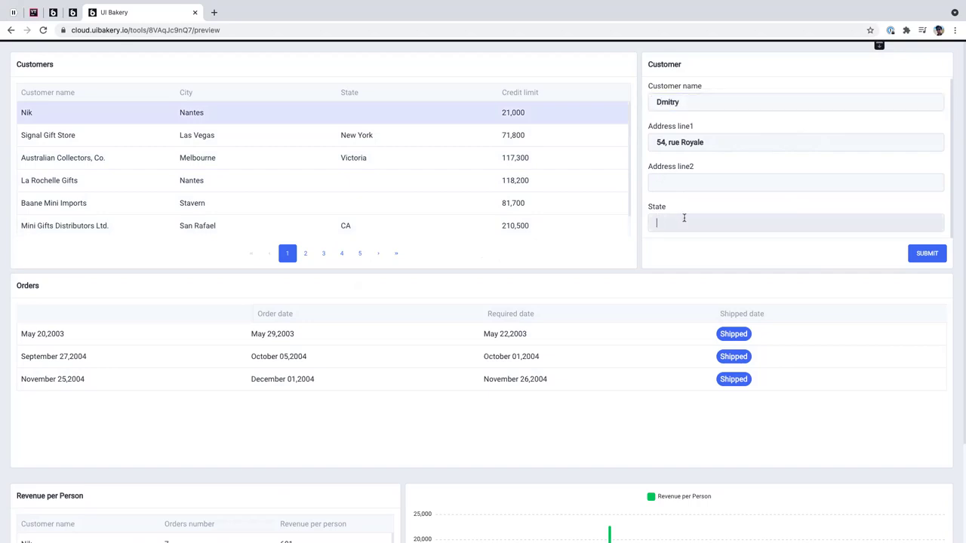
{"action": "type", "text": "Denver"}
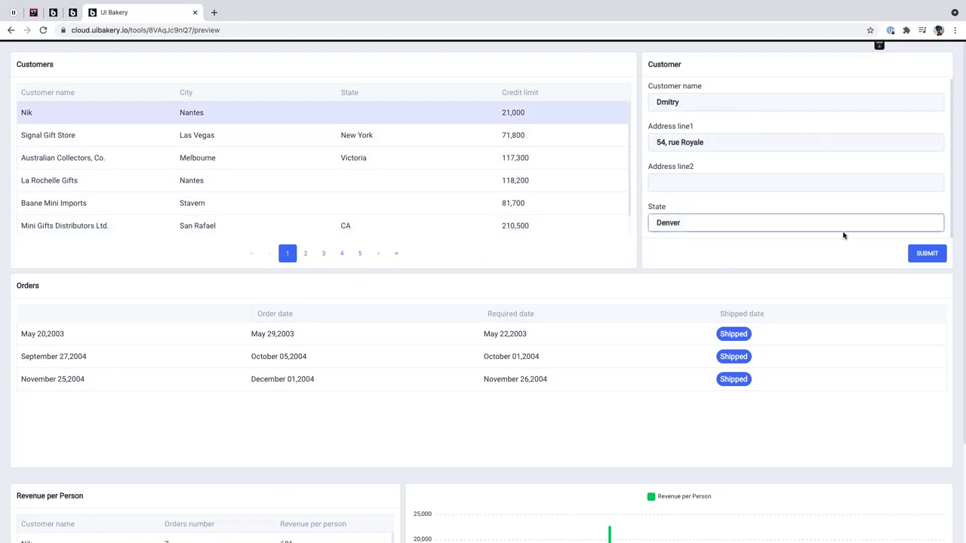
{"action": "left_click", "coordinate": [927, 254]}
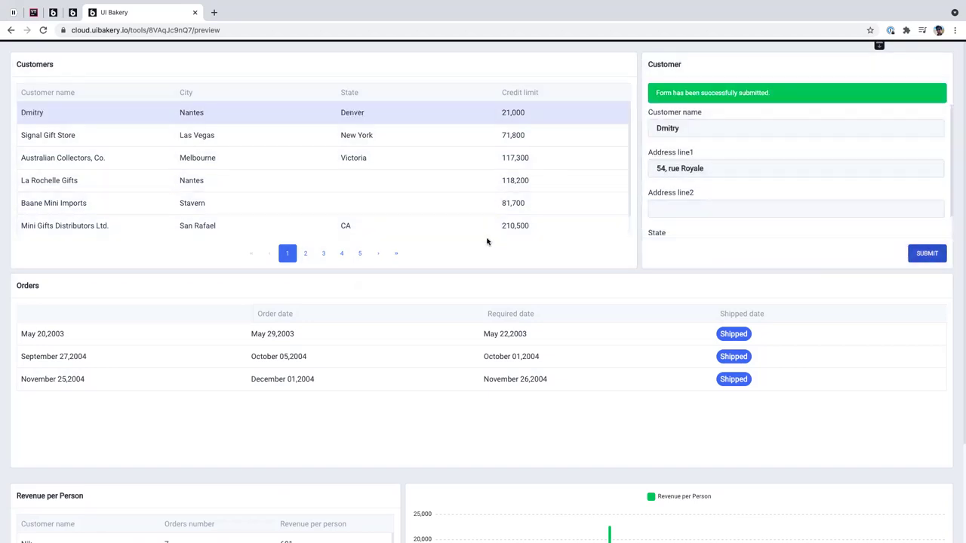
- Select several customers one after another, including the edited one, to check that the Customer form and Orders table follow the selection
{"action": "left_click", "coordinate": [455, 157]}
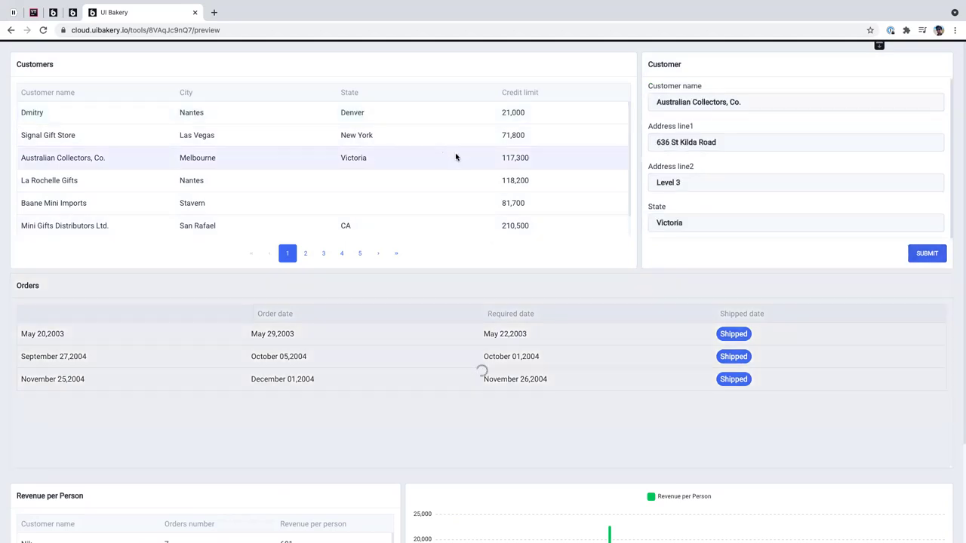
{"action": "scroll", "coordinate": [574, 278], "scroll_direction": "down", "scroll_amount": 1}
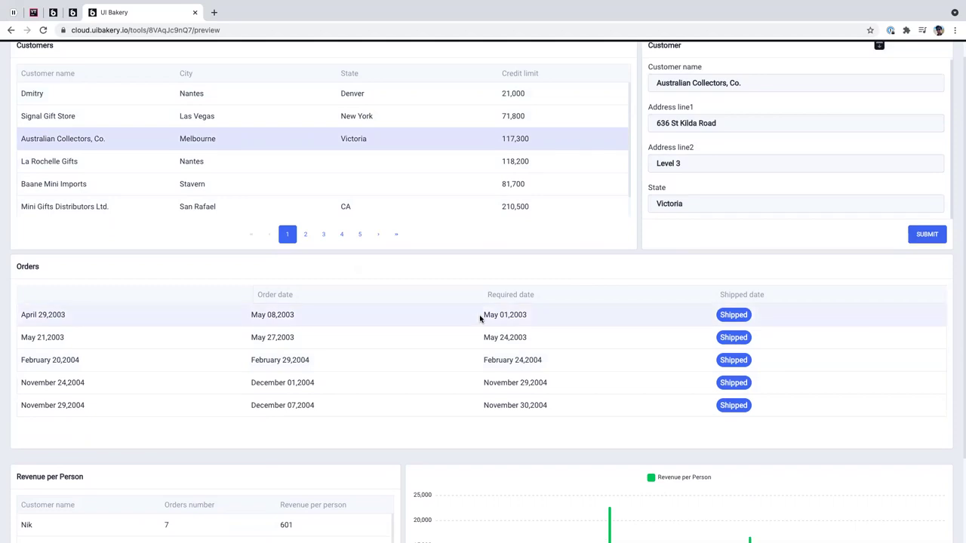
{"action": "scroll", "coordinate": [478, 315], "scroll_direction": "up", "scroll_amount": 1}
{"action": "left_click", "coordinate": [459, 136]}
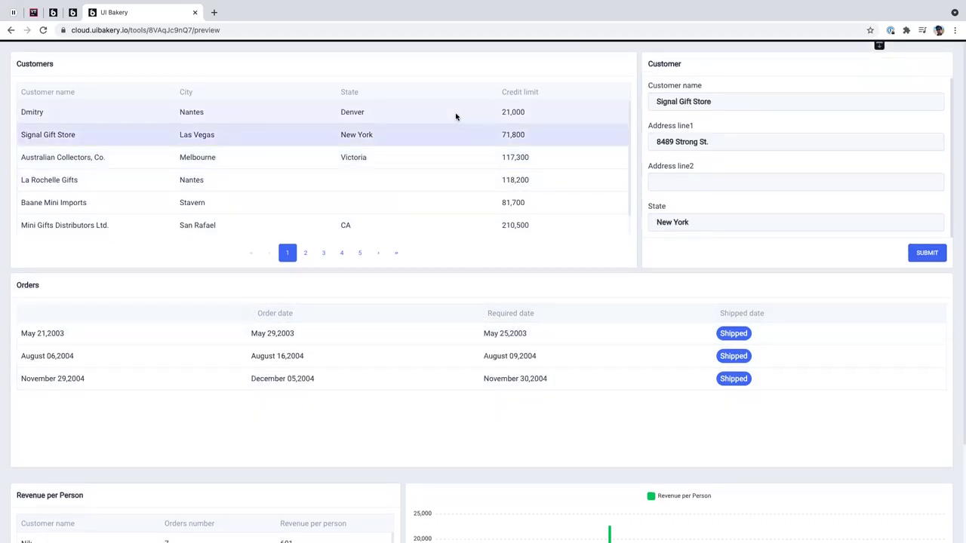
{"action": "left_click", "coordinate": [456, 116]}
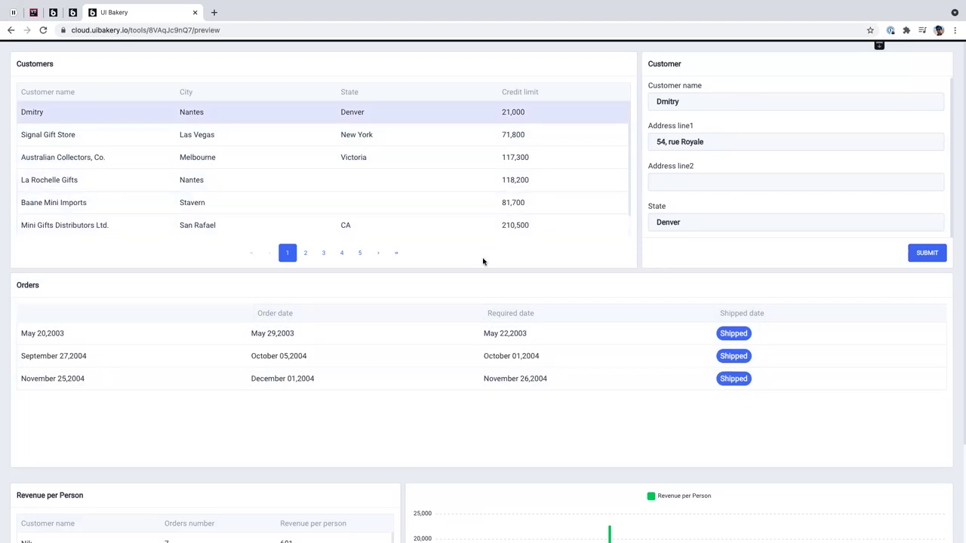
{"action": "left_click", "coordinate": [492, 224]}
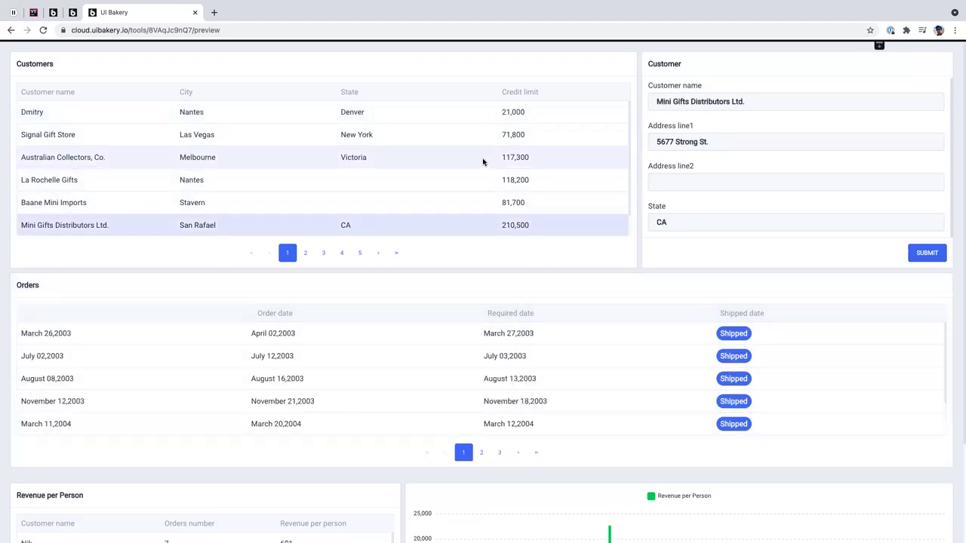
{"action": "left_click", "coordinate": [483, 160]}
- Examine the Revenue per Person table and chart in the preview, selecting the table's first two rows
{"action": "scroll", "coordinate": [490, 262], "scroll_direction": "down", "scroll_amount": 3}
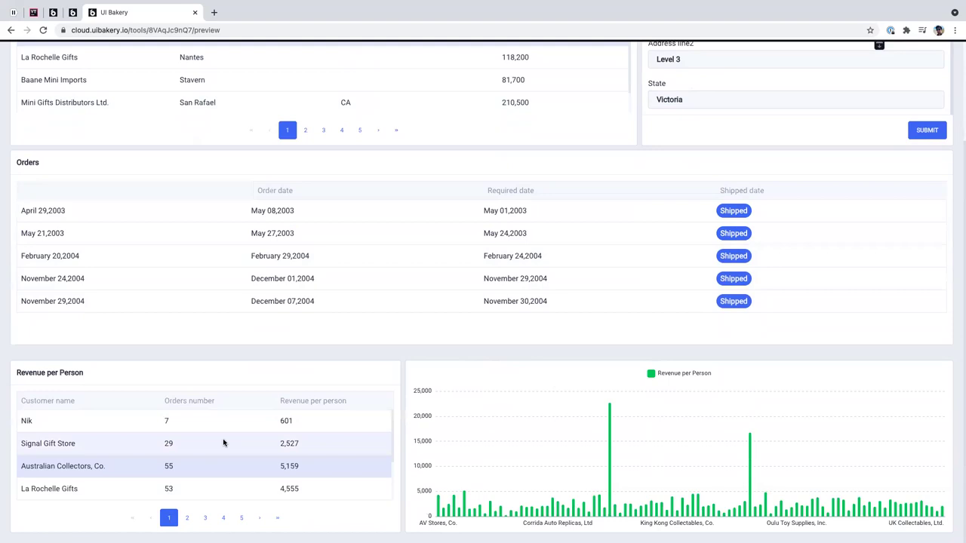
{"action": "left_click", "coordinate": [190, 420]}
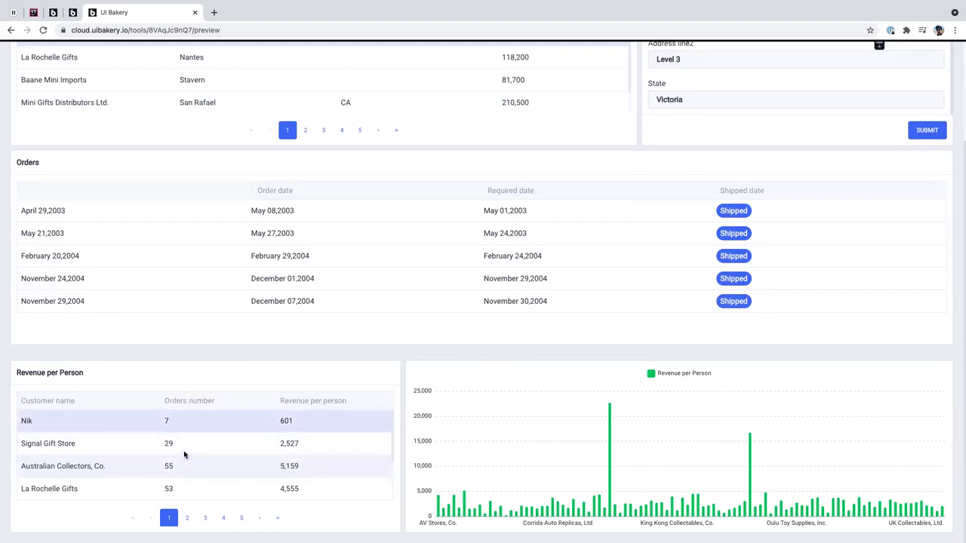
{"action": "left_click", "coordinate": [291, 445]}
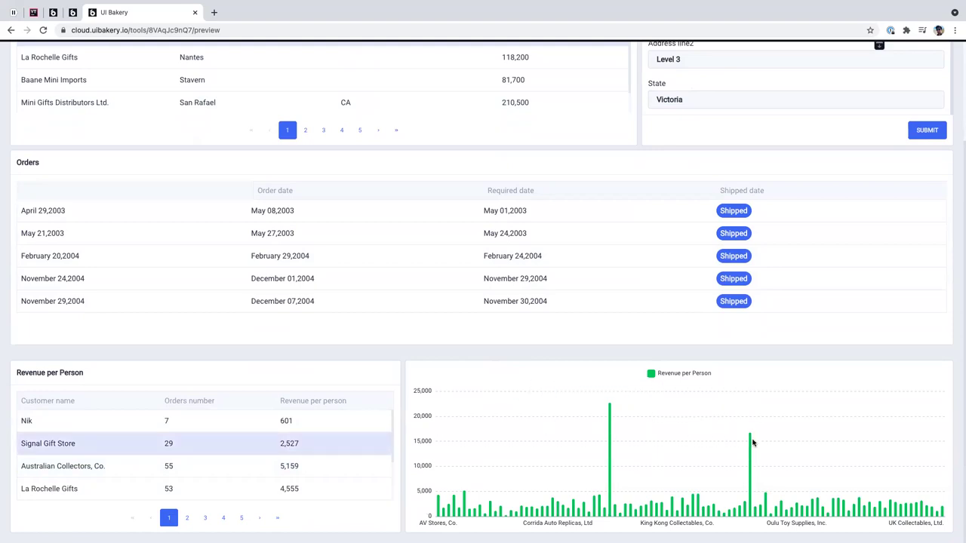
{"action": "mouse_move", "coordinate": [750, 451]}
{"action": "scroll", "coordinate": [475, 324], "scroll_direction": "up", "scroll_amount": 3}
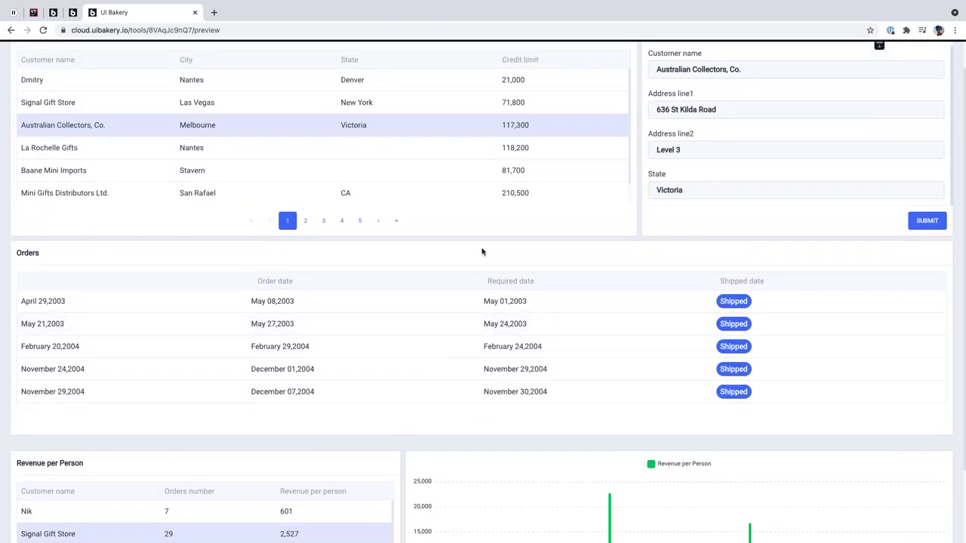
{"action": "scroll", "coordinate": [482, 251], "scroll_direction": "up", "scroll_amount": 1}
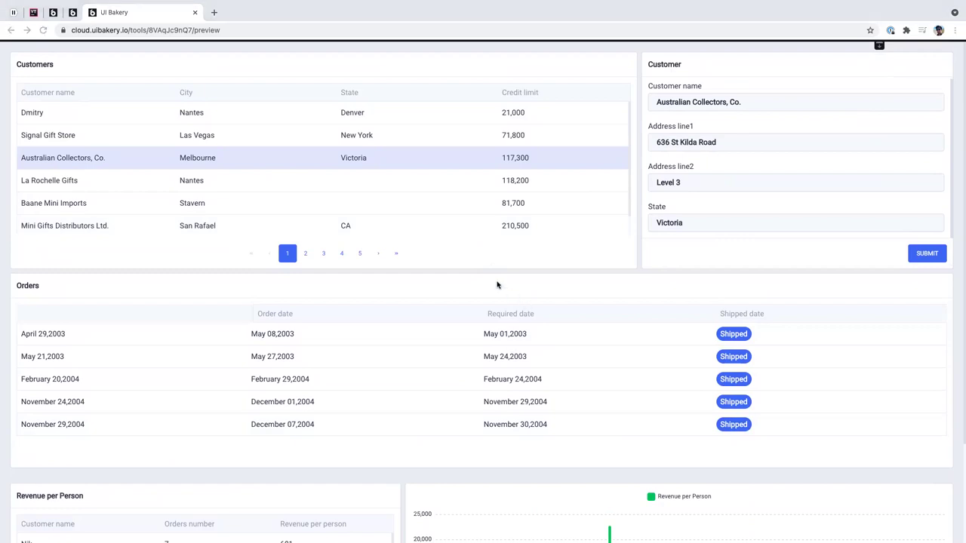
- Return from the preview to the builder and review the settings of the Customers table, Orders table and revenue chart
{"action": "left_click", "coordinate": [878, 47]}
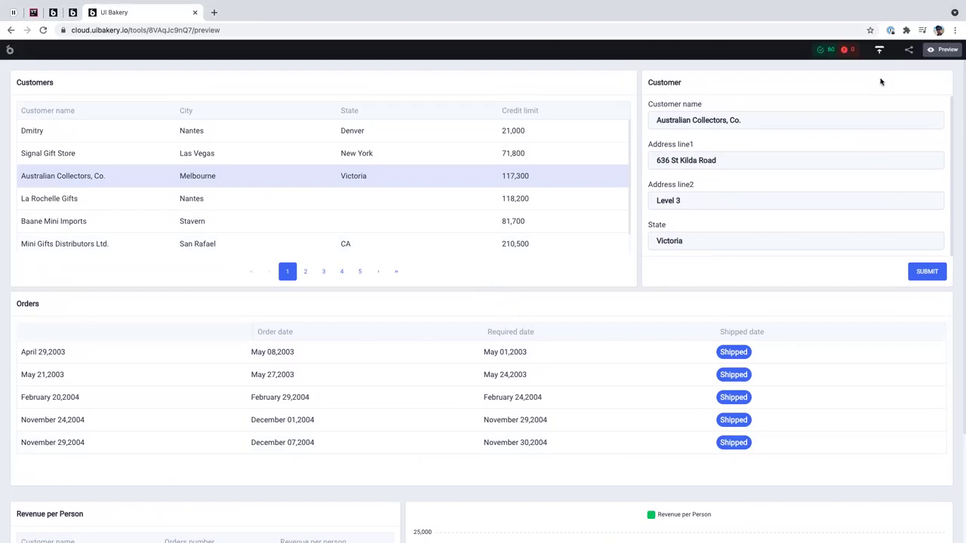
{"action": "left_click", "coordinate": [941, 50]}
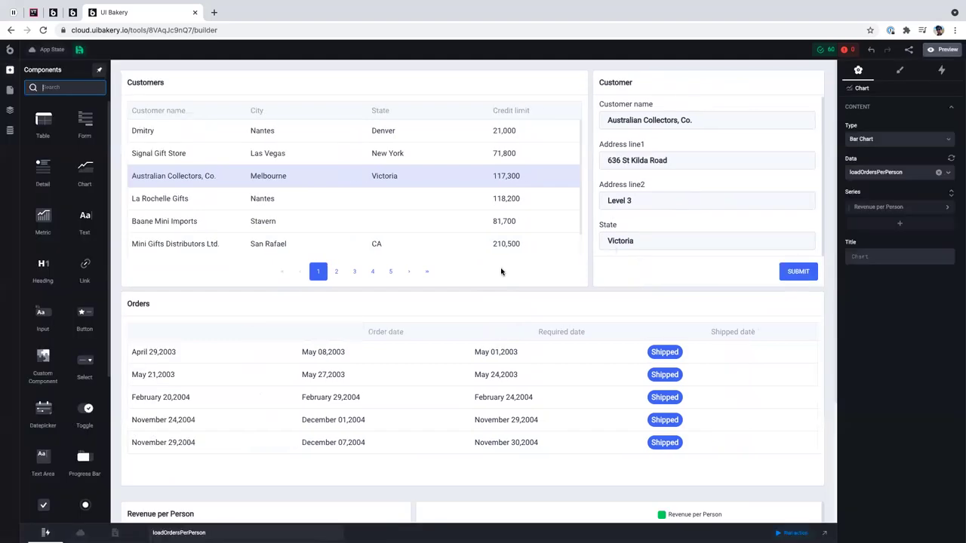
{"action": "left_click", "coordinate": [485, 276]}
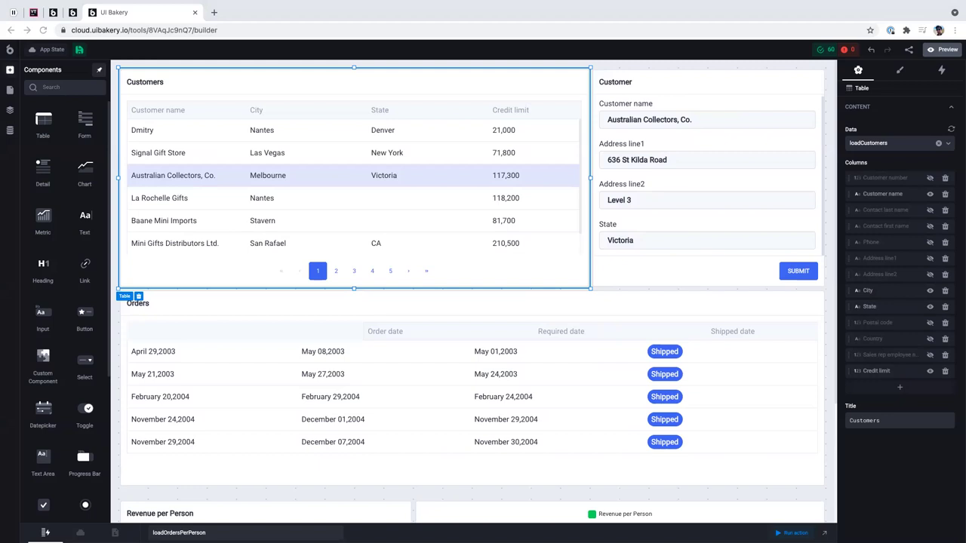
{"action": "left_click", "coordinate": [479, 307]}
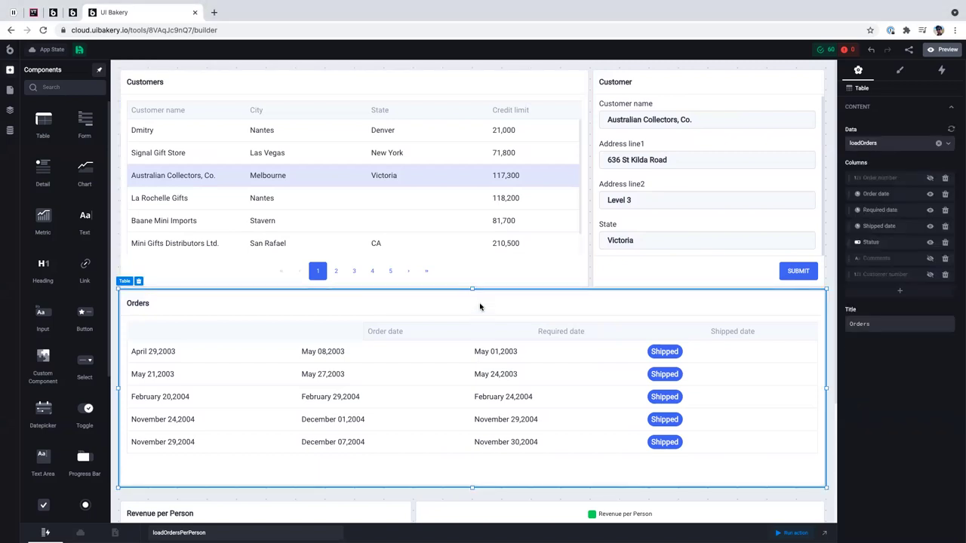
{"action": "scroll", "coordinate": [480, 307], "scroll_direction": "down", "scroll_amount": 3}
{"action": "left_click", "coordinate": [484, 383]}
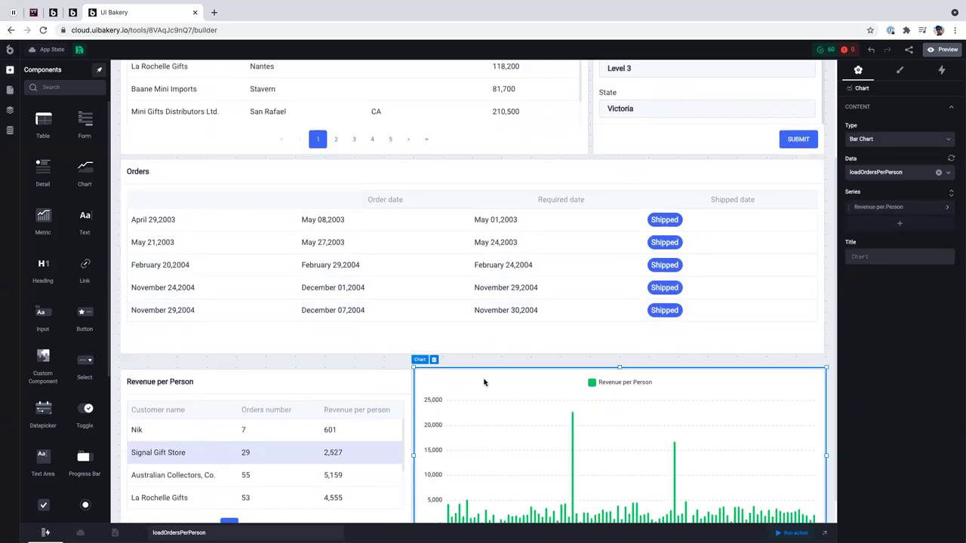
- Look over the finished dashboard, select the Customers table and publish the project
{"action": "scroll", "coordinate": [485, 382], "scroll_direction": "down", "scroll_amount": 1}
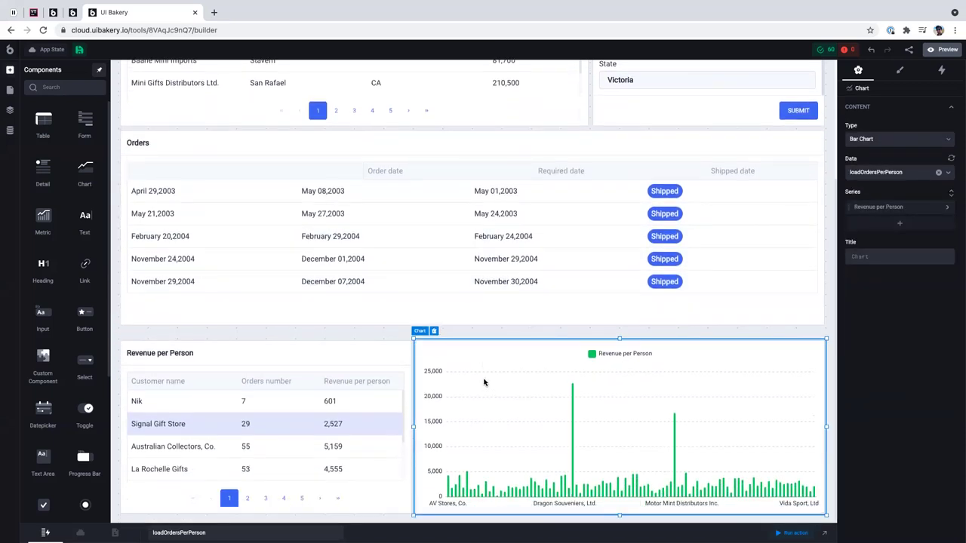
{"action": "scroll", "coordinate": [485, 382], "scroll_direction": "up", "scroll_amount": 4}
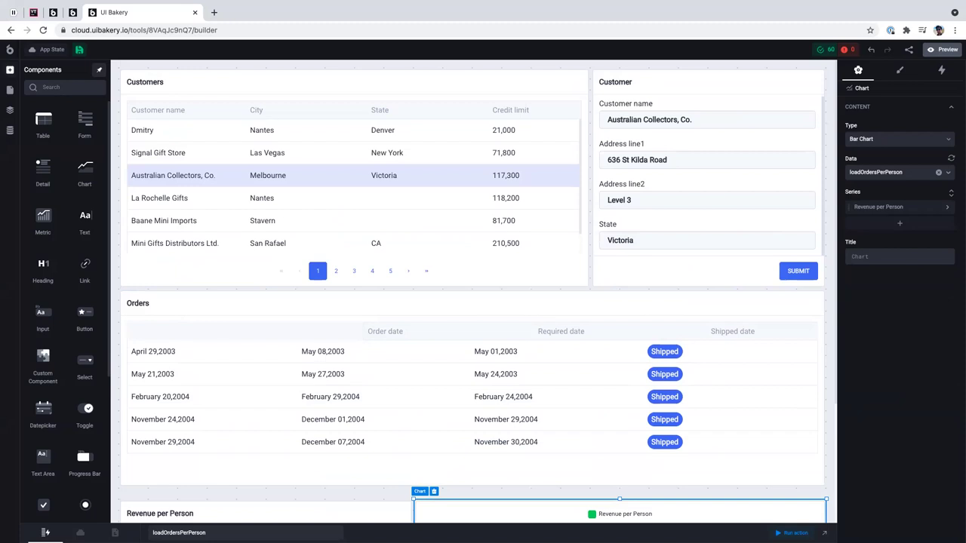
{"action": "left_click", "coordinate": [517, 269]}
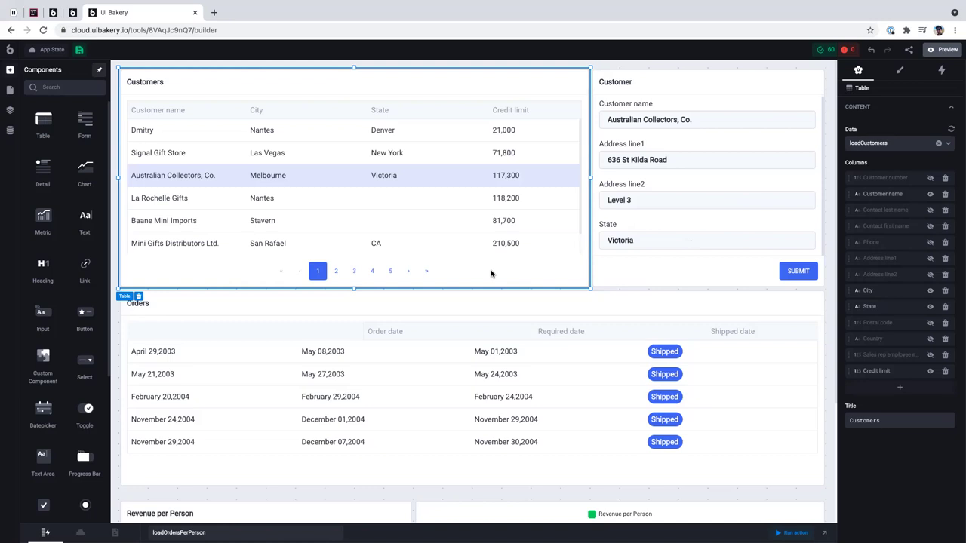
{"action": "left_click", "coordinate": [908, 49]}
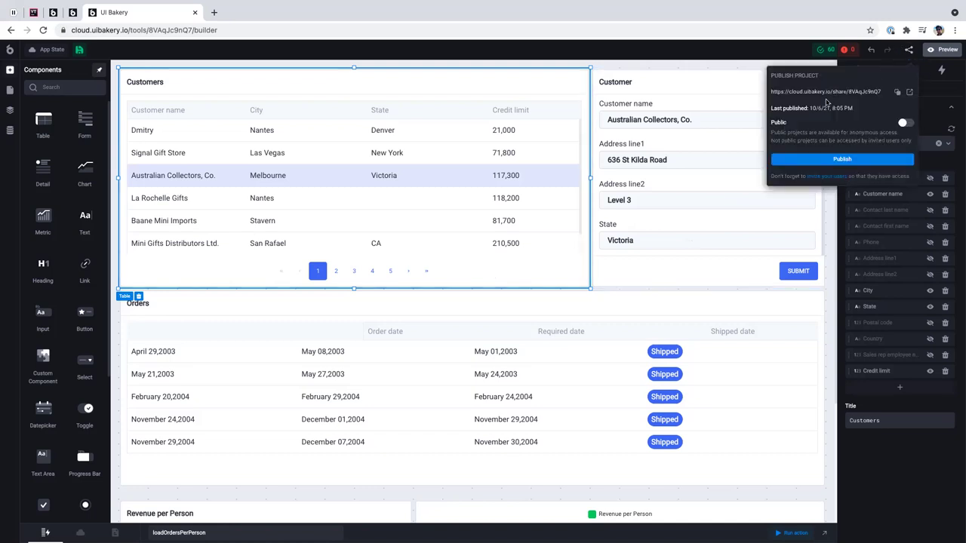
{"action": "left_click", "coordinate": [845, 158]}
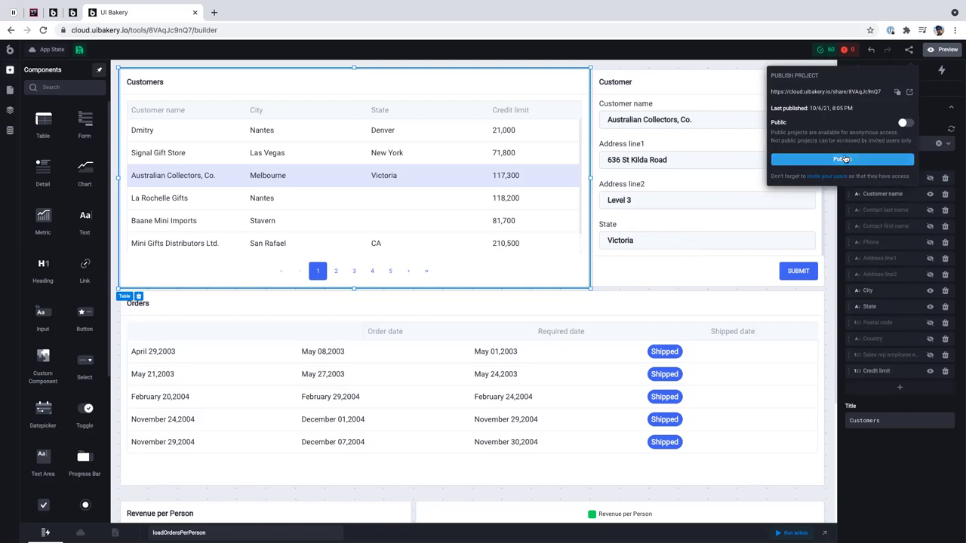
- Open the project's share link in a new browser page and look through the published dashboard
{"action": "left_click", "coordinate": [910, 92]}
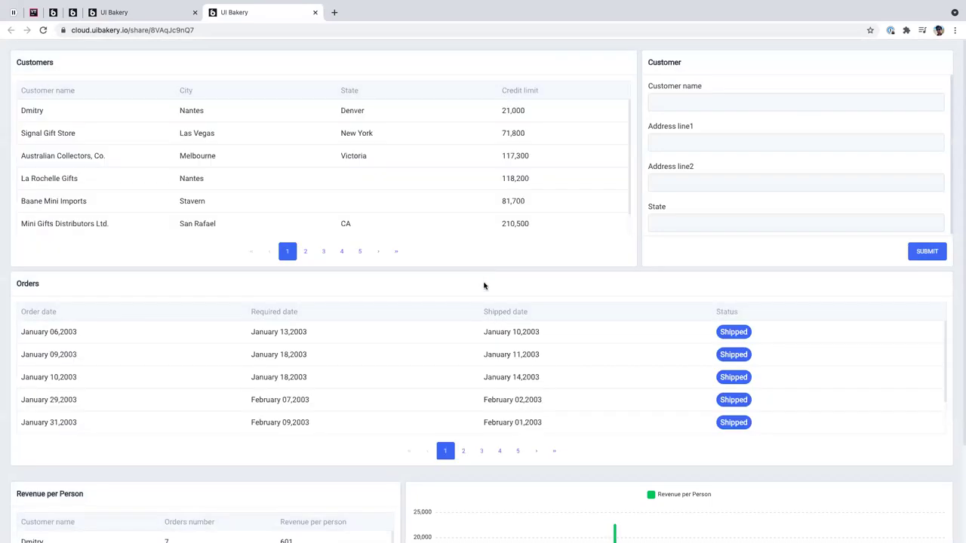
{"action": "scroll", "coordinate": [483, 285], "scroll_direction": "down", "scroll_amount": 2}
{"action": "scroll", "coordinate": [485, 280], "scroll_direction": "up", "scroll_amount": 2}
- Return to the builder and change the Revenue per Person chart's type to Line Chart
{"action": "left_click", "coordinate": [132, 12]}
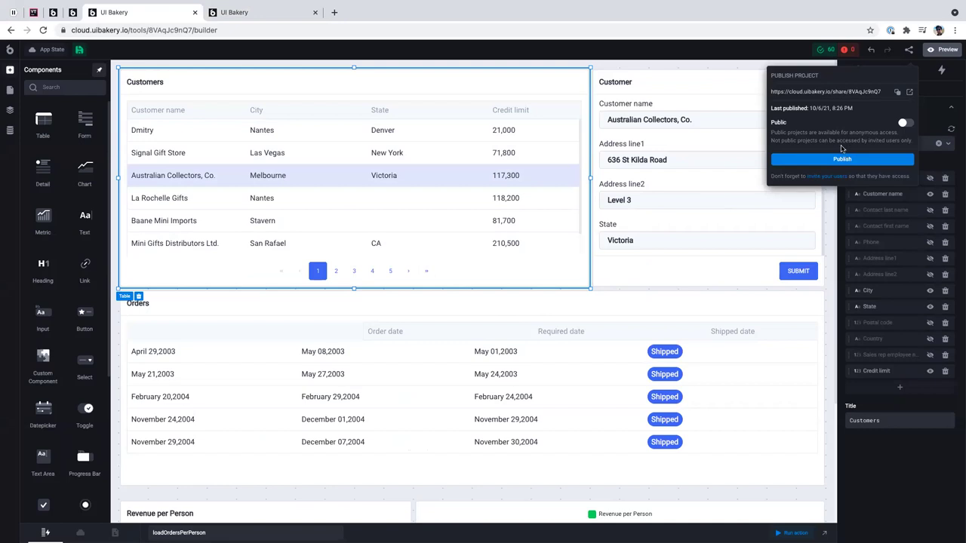
{"action": "left_click", "coordinate": [686, 264]}
{"action": "scroll", "coordinate": [508, 367], "scroll_direction": "down", "scroll_amount": 3}
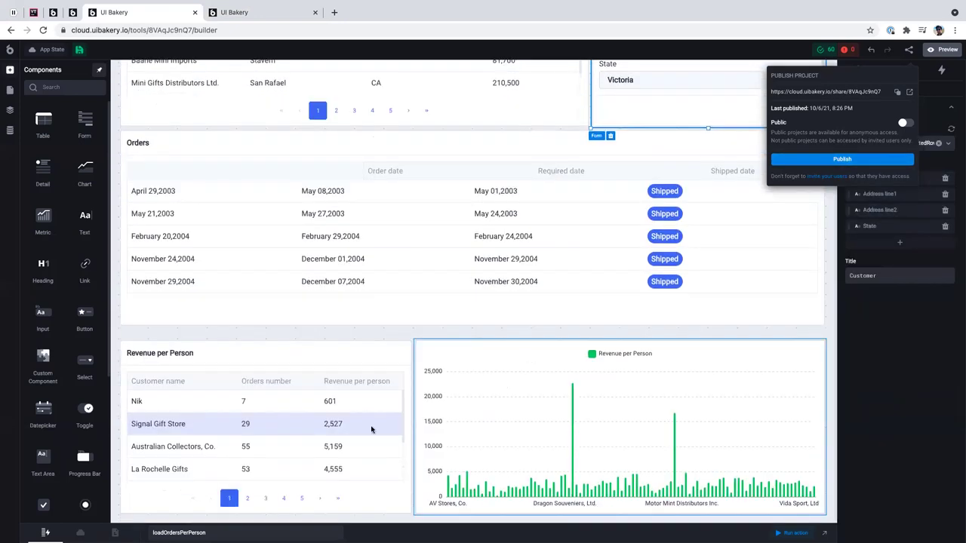
{"action": "left_click", "coordinate": [528, 373]}
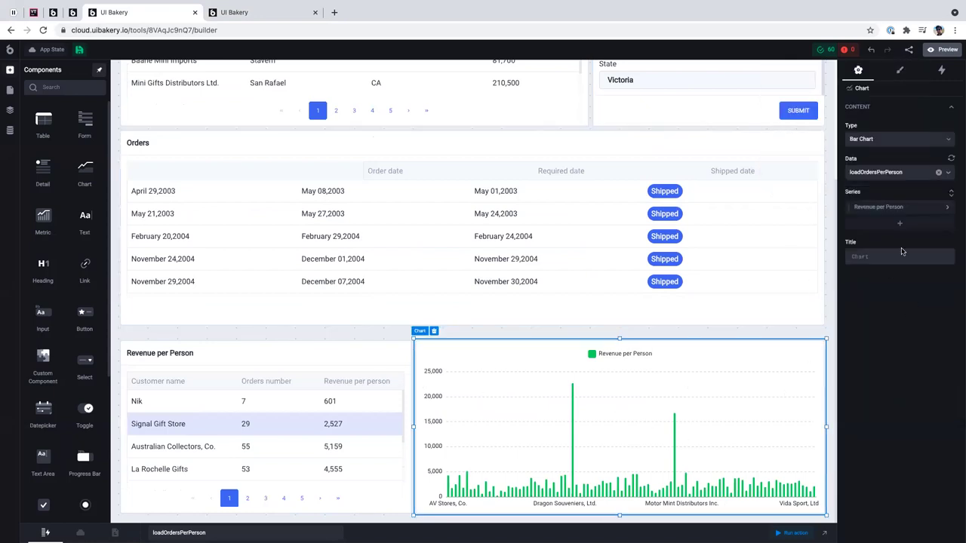
{"action": "left_click", "coordinate": [920, 138]}
{"action": "left_click", "coordinate": [938, 159]}
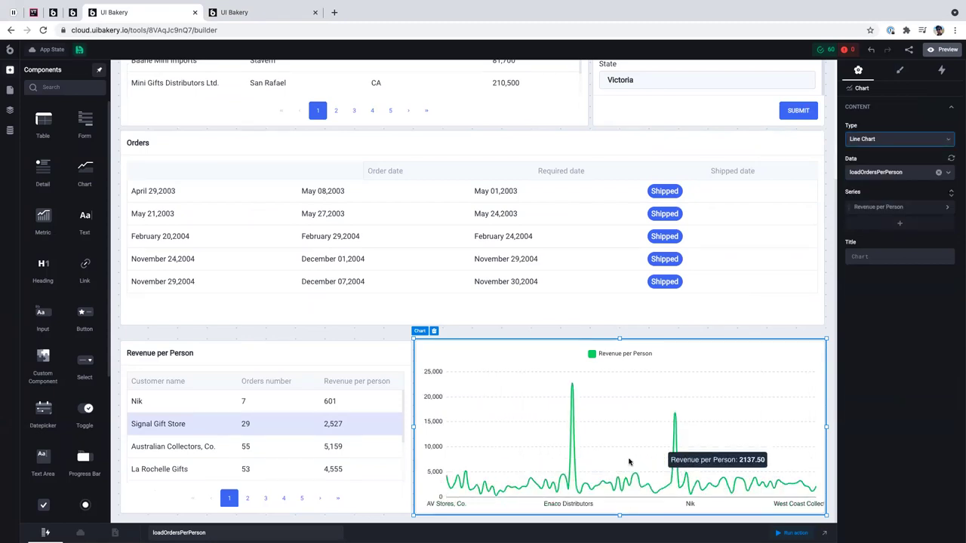
- Publish the project again and reload the shared dashboard page to check the updated revenue chart
{"action": "left_click", "coordinate": [908, 50]}
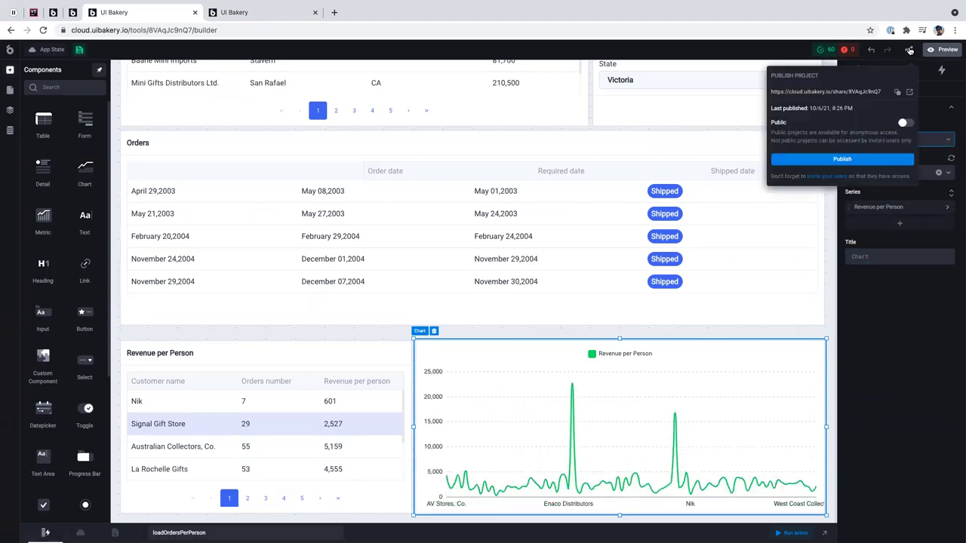
{"action": "left_click", "coordinate": [840, 160]}
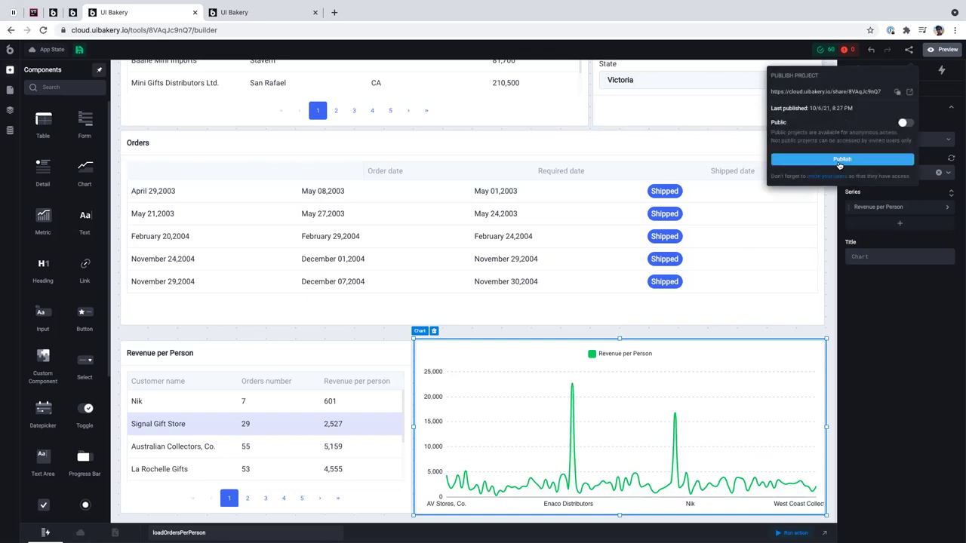
{"action": "left_click", "coordinate": [277, 10]}
{"action": "key", "text": "super+l"}
{"action": "key", "text": "Return"}
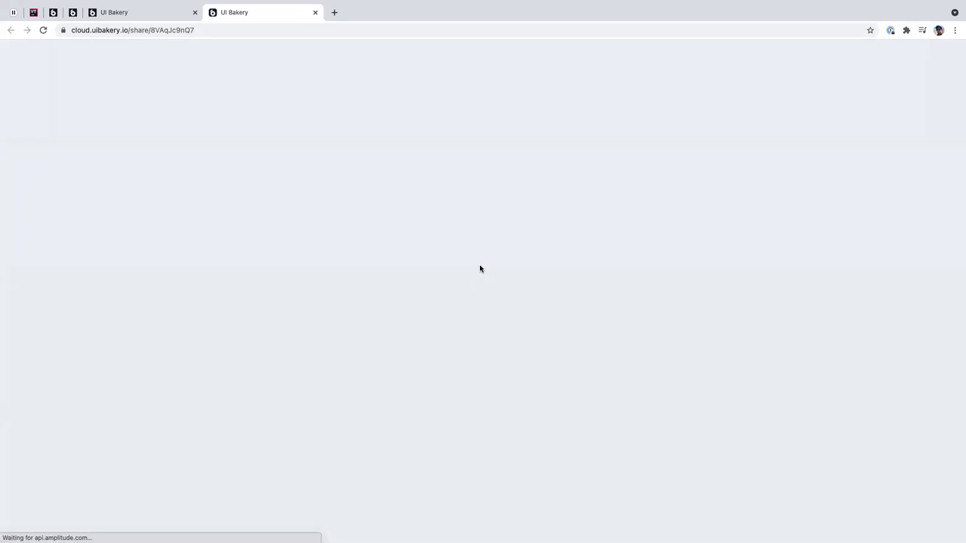
{"action": "scroll", "coordinate": [480, 268], "scroll_direction": "down", "scroll_amount": 3}
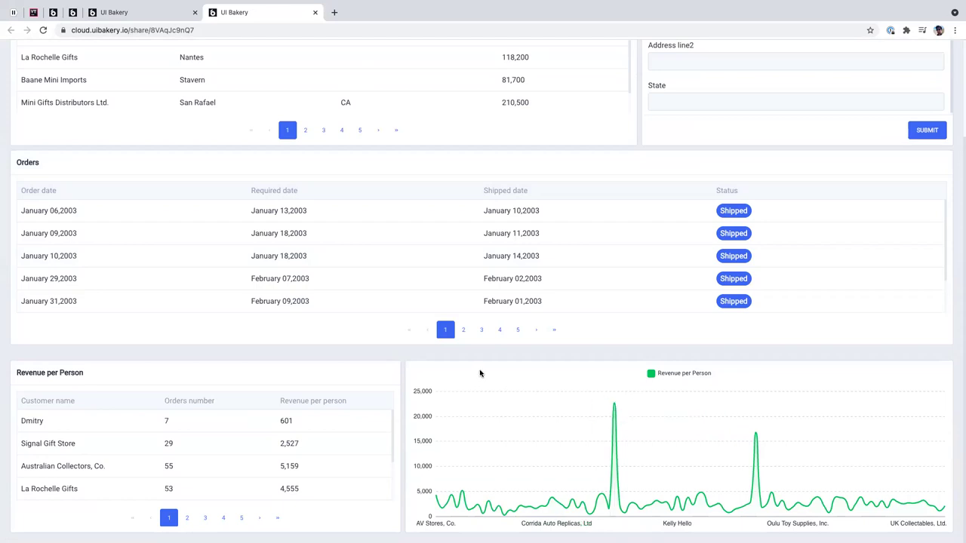
{"action": "scroll", "coordinate": [487, 373], "scroll_direction": "up", "scroll_amount": 3}
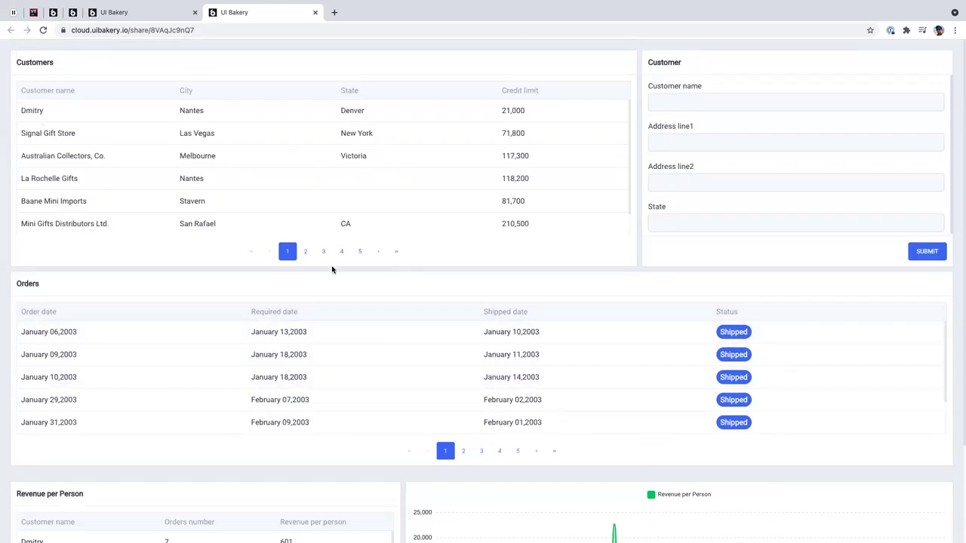
- Return to the builder and review the settings of the Revenue per Person, Orders and Customers tables
{"action": "left_click", "coordinate": [147, 13]}
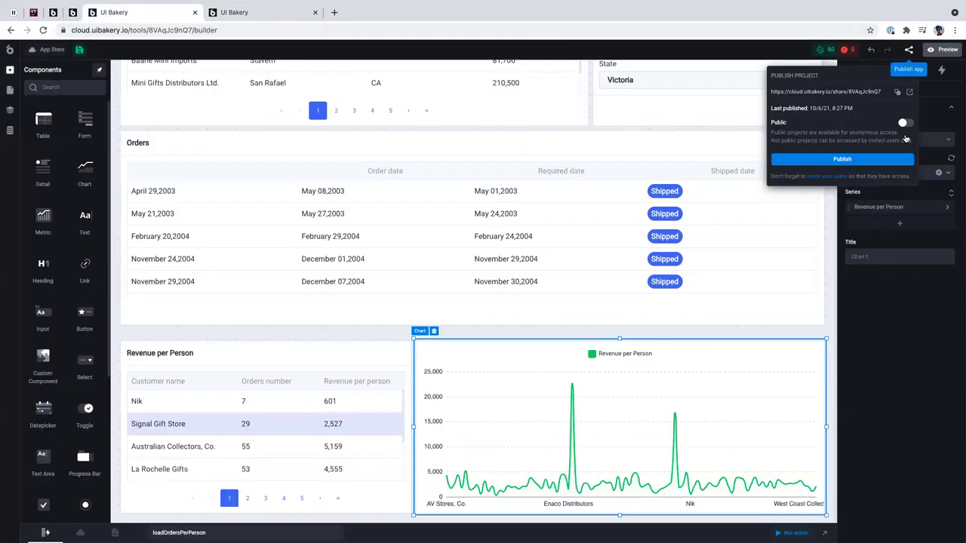
{"action": "left_click", "coordinate": [905, 338]}
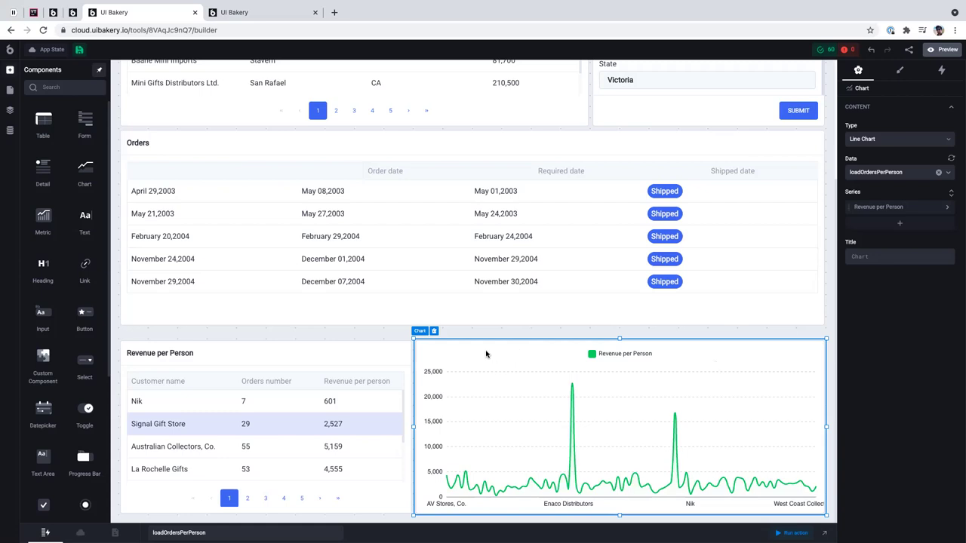
{"action": "left_click", "coordinate": [381, 365]}
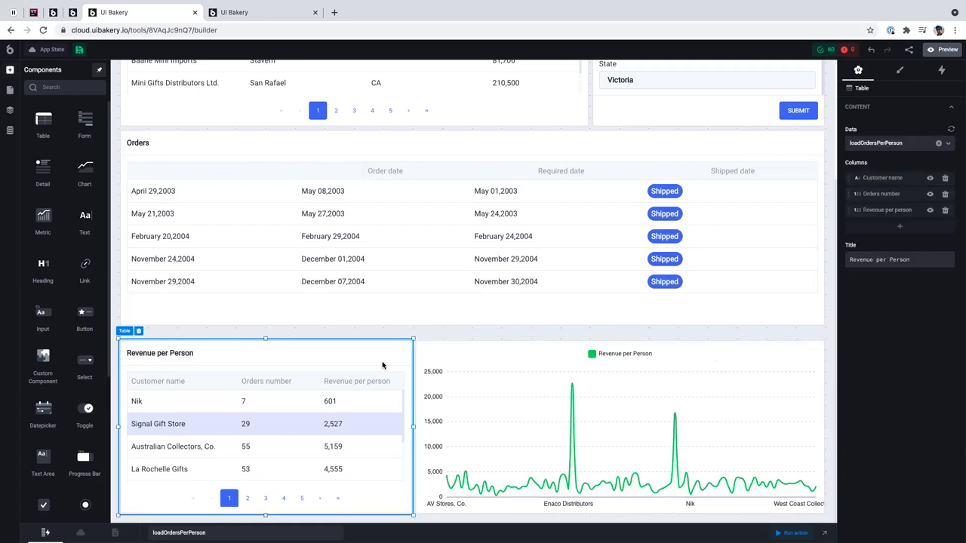
{"action": "left_click", "coordinate": [495, 306]}
{"action": "scroll", "coordinate": [495, 306], "scroll_direction": "up", "scroll_amount": 4}
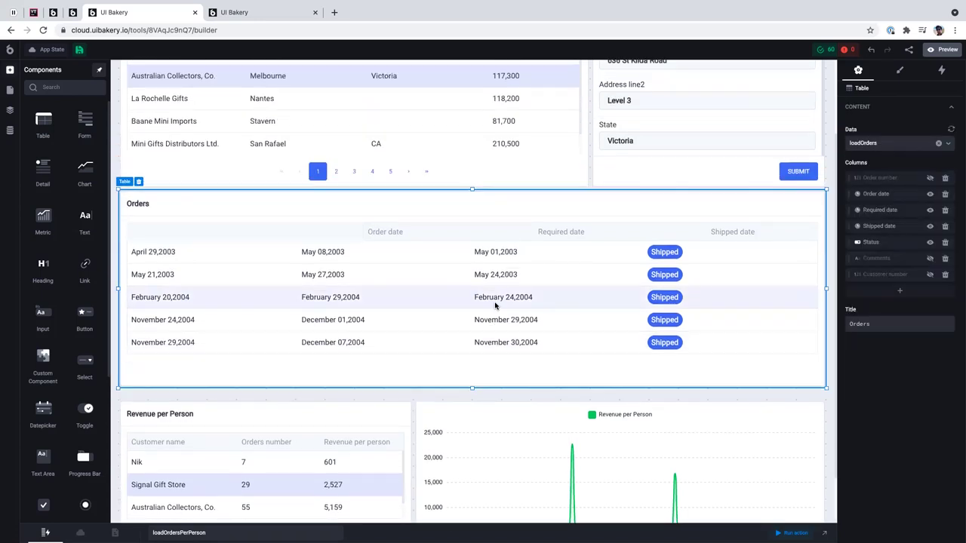
{"action": "left_click", "coordinate": [478, 88]}
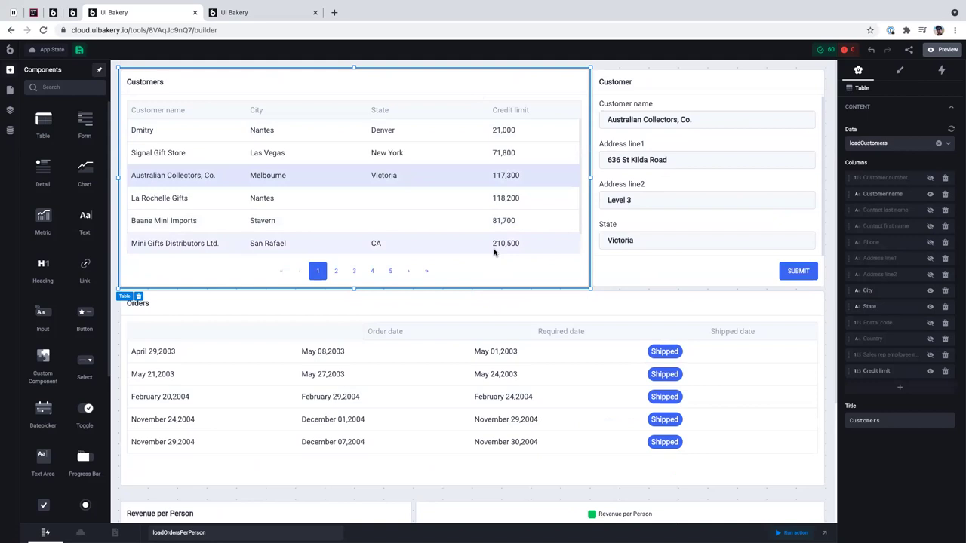
{"action": "scroll", "coordinate": [494, 253], "scroll_direction": "down", "scroll_amount": 3}
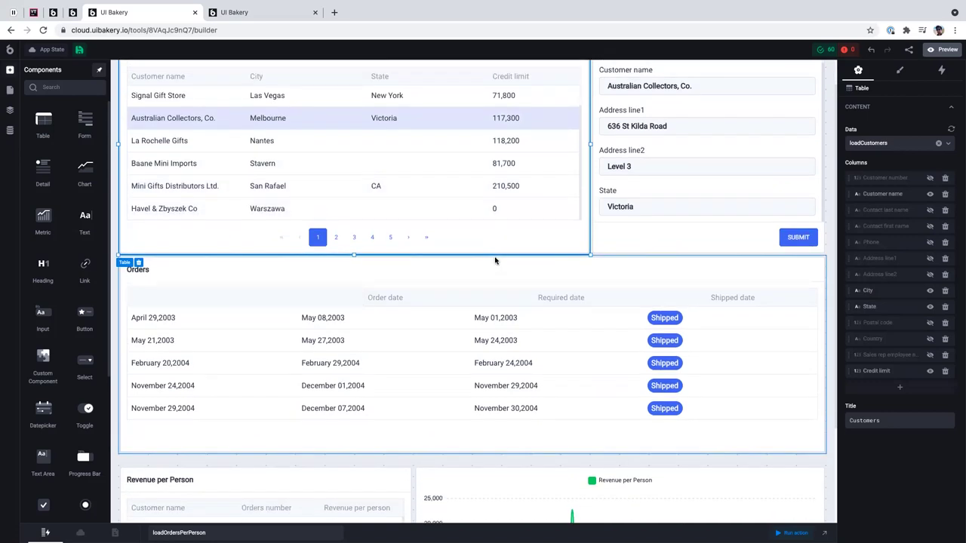
{"action": "scroll", "coordinate": [492, 279], "scroll_direction": "up", "scroll_amount": 1}
{"action": "left_click", "coordinate": [488, 295]}
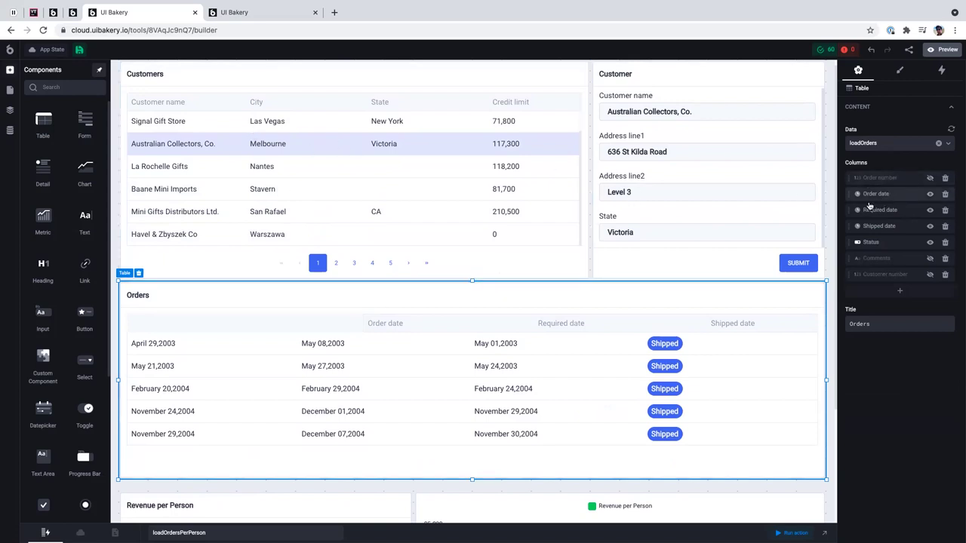
- Change the Customers table's Credit limit column to the Currency type and set its display format to 1K
{"action": "left_click", "coordinate": [561, 210]}
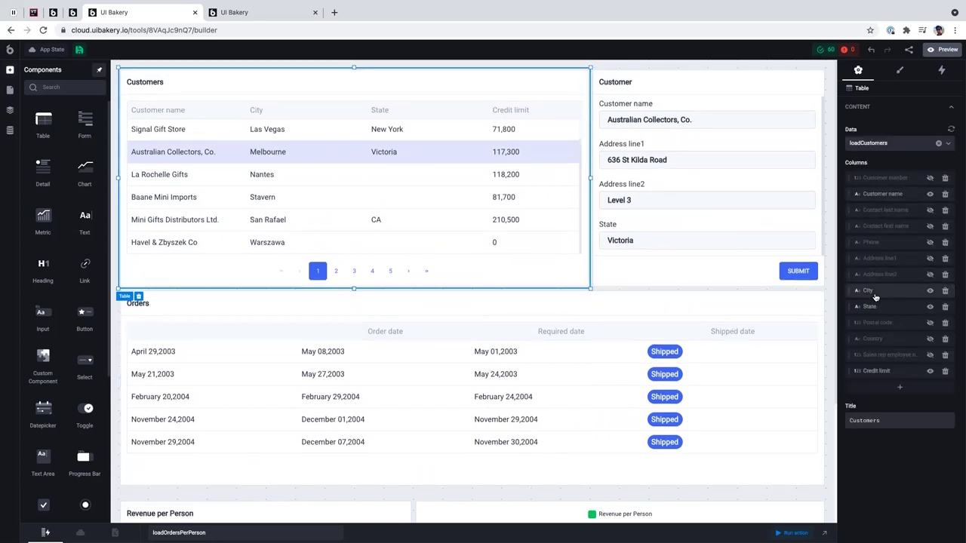
{"action": "left_click", "coordinate": [882, 372]}
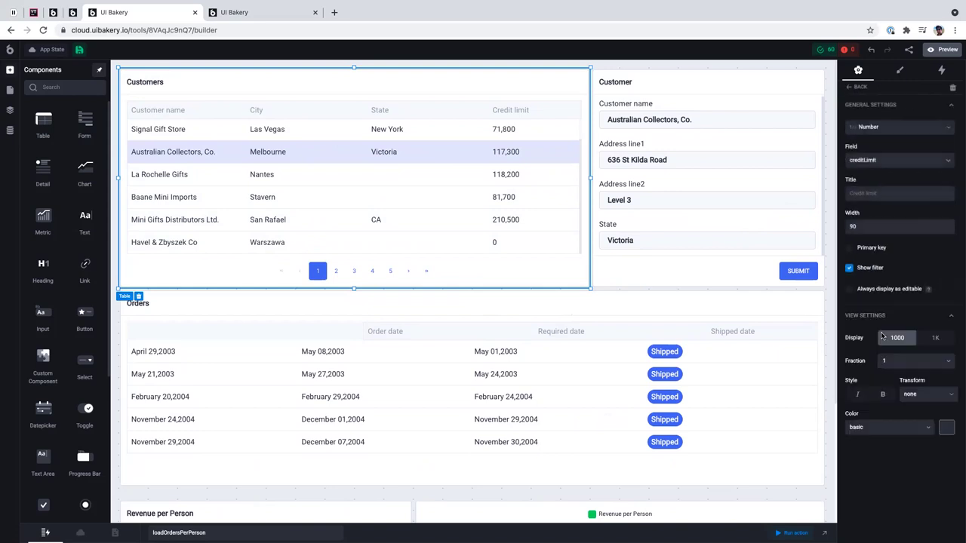
{"action": "left_click", "coordinate": [876, 128]}
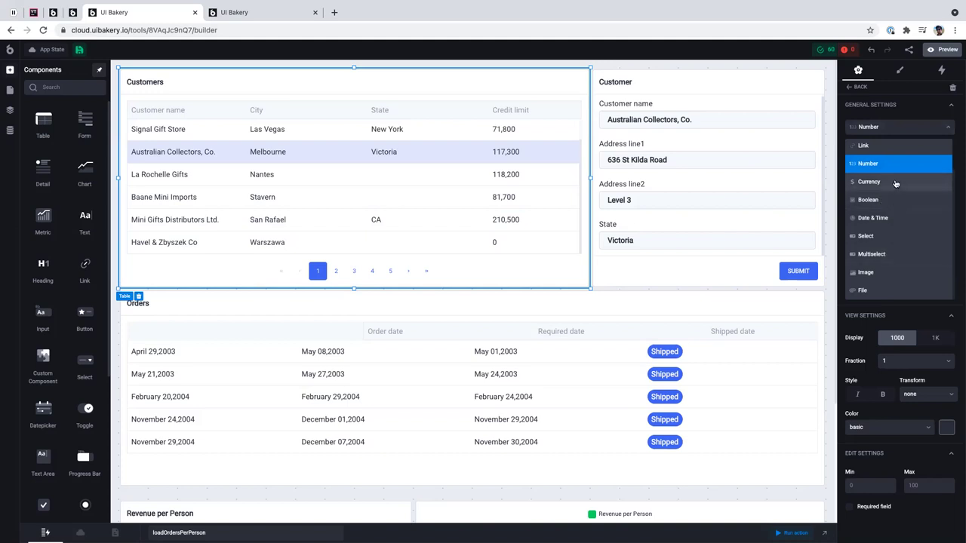
{"action": "left_click", "coordinate": [895, 183]}
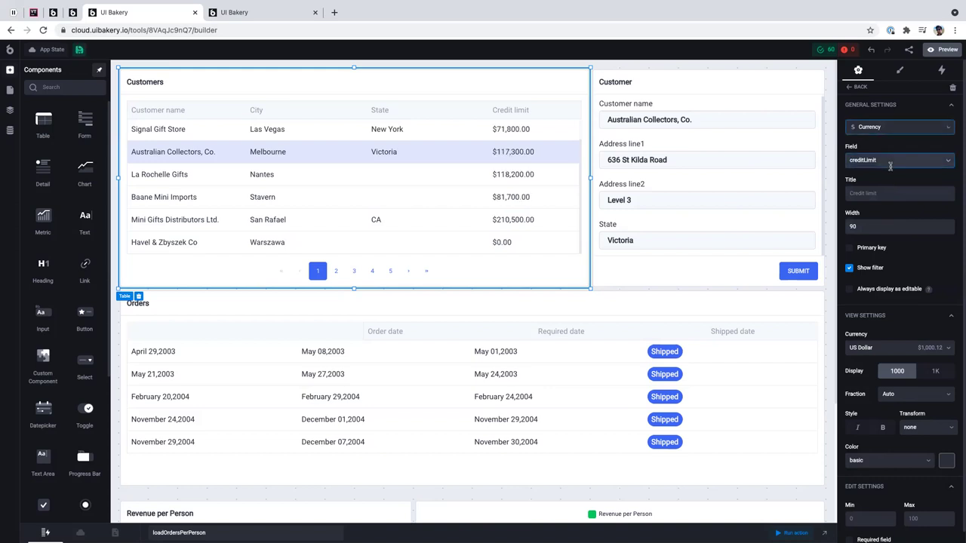
{"action": "scroll", "coordinate": [519, 213], "scroll_direction": "down", "scroll_amount": 1}
{"action": "scroll", "coordinate": [518, 213], "scroll_direction": "up", "scroll_amount": 1}
{"action": "scroll", "coordinate": [916, 327], "scroll_direction": "down", "scroll_amount": 1}
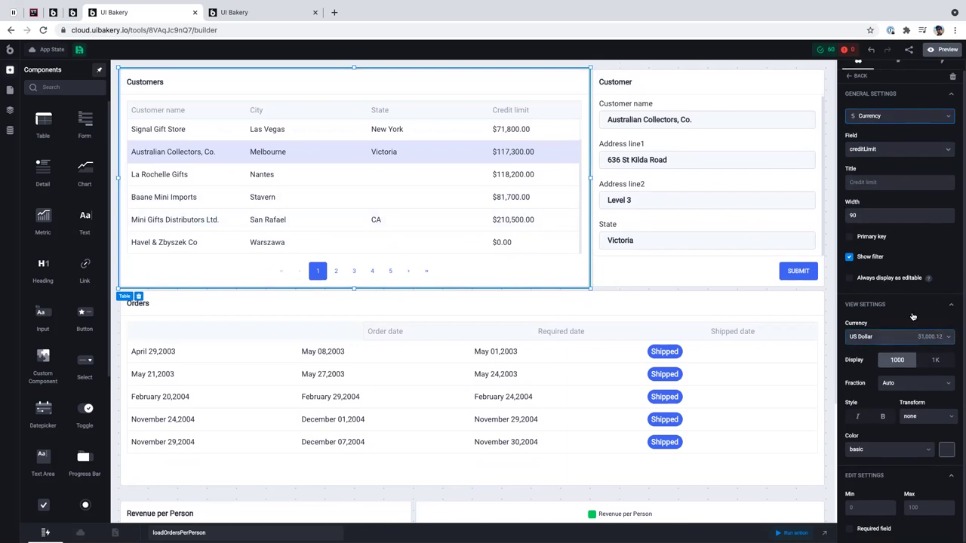
{"action": "left_click", "coordinate": [934, 360]}
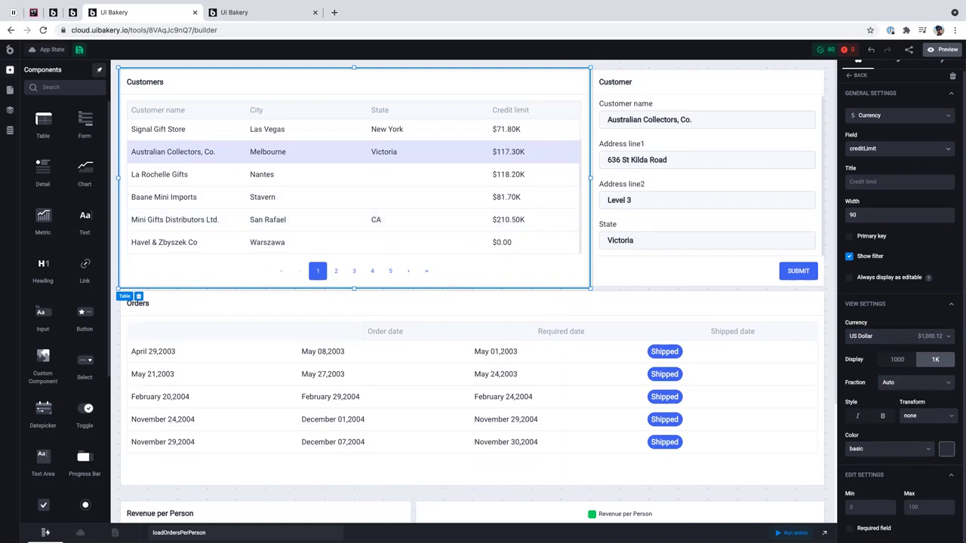
- Add a new action, examine the step types available for it without choosing one, and collapse the actions editor
{"action": "left_click", "coordinate": [823, 533]}
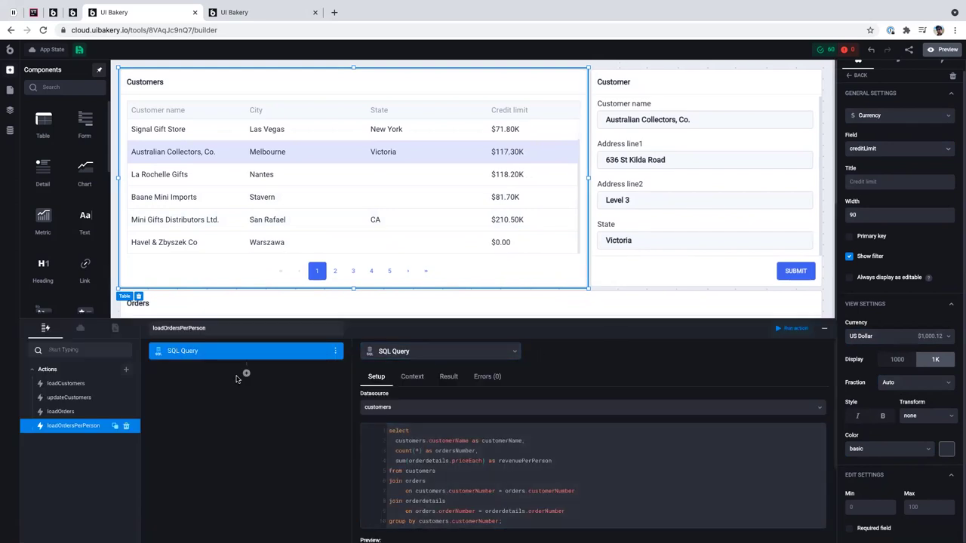
{"action": "left_click", "coordinate": [126, 369]}
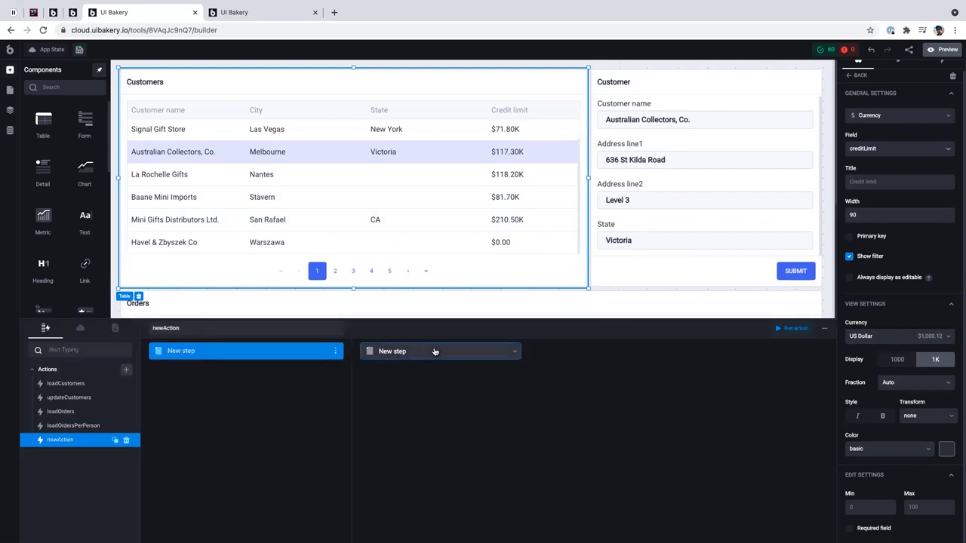
{"action": "left_click", "coordinate": [492, 351]}
{"action": "scroll", "coordinate": [424, 439], "scroll_direction": "down", "scroll_amount": 2}
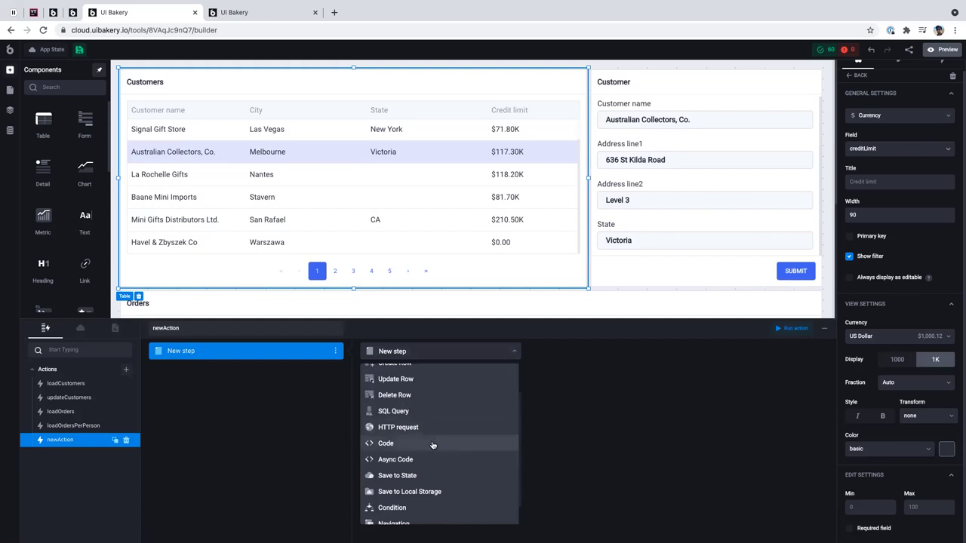
{"action": "scroll", "coordinate": [432, 445], "scroll_direction": "down", "scroll_amount": 1}
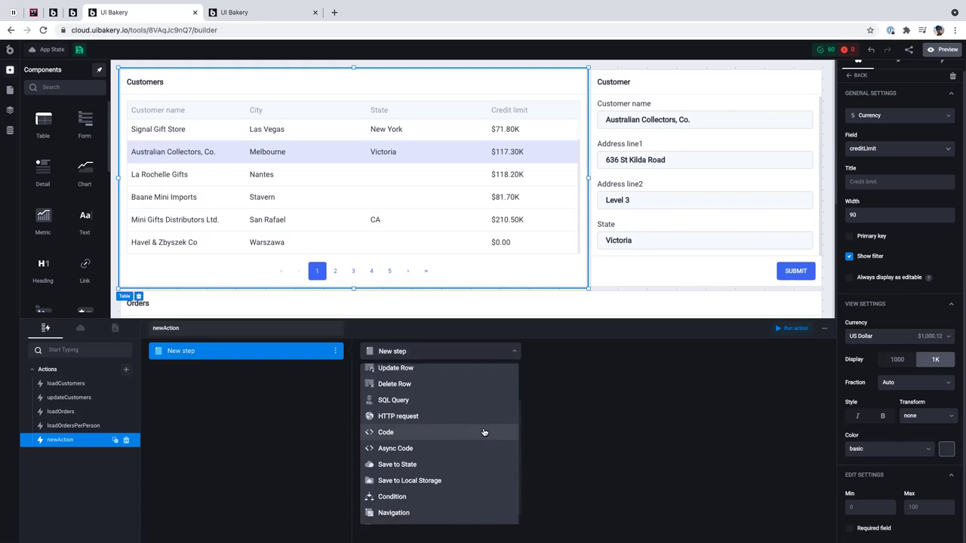
{"action": "scroll", "coordinate": [483, 434], "scroll_direction": "down", "scroll_amount": 1}
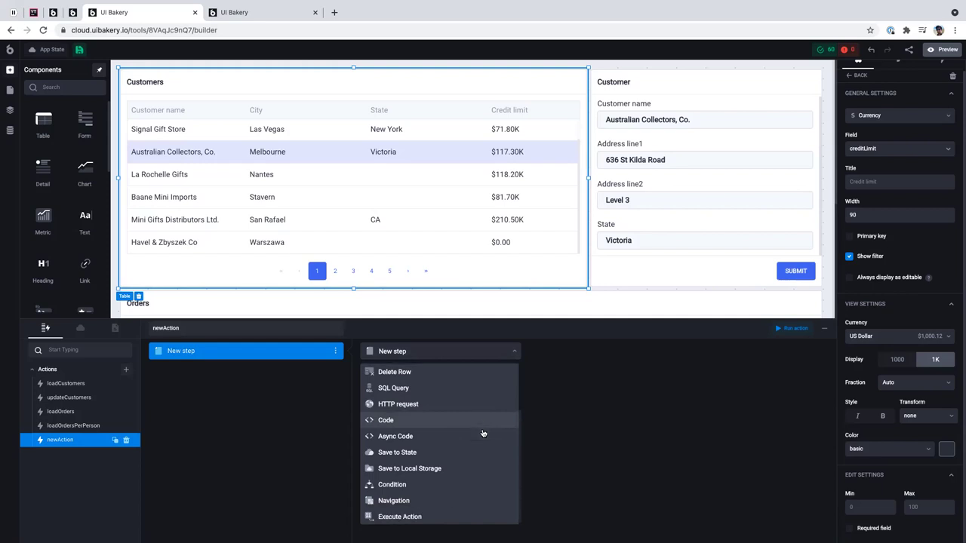
{"action": "left_click", "coordinate": [616, 370]}
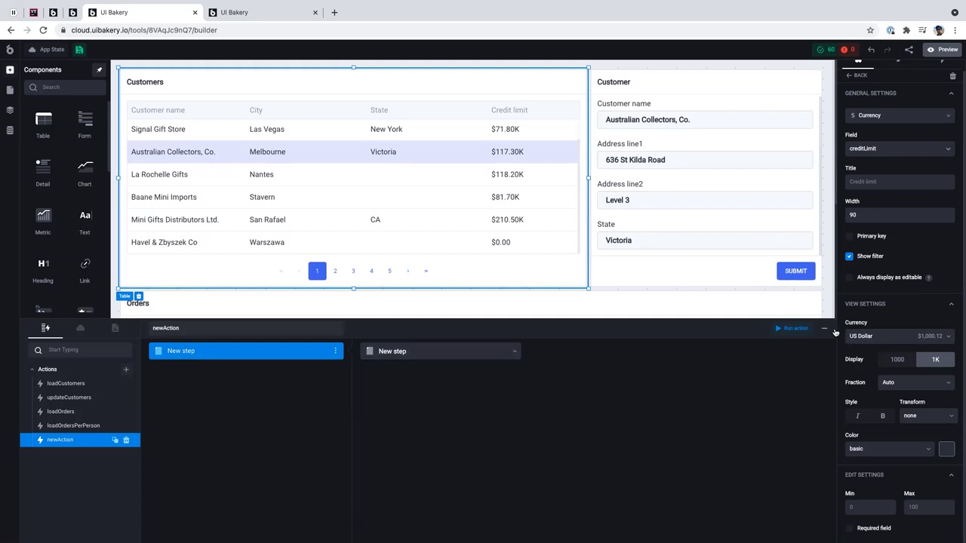
{"action": "left_click", "coordinate": [825, 329]}
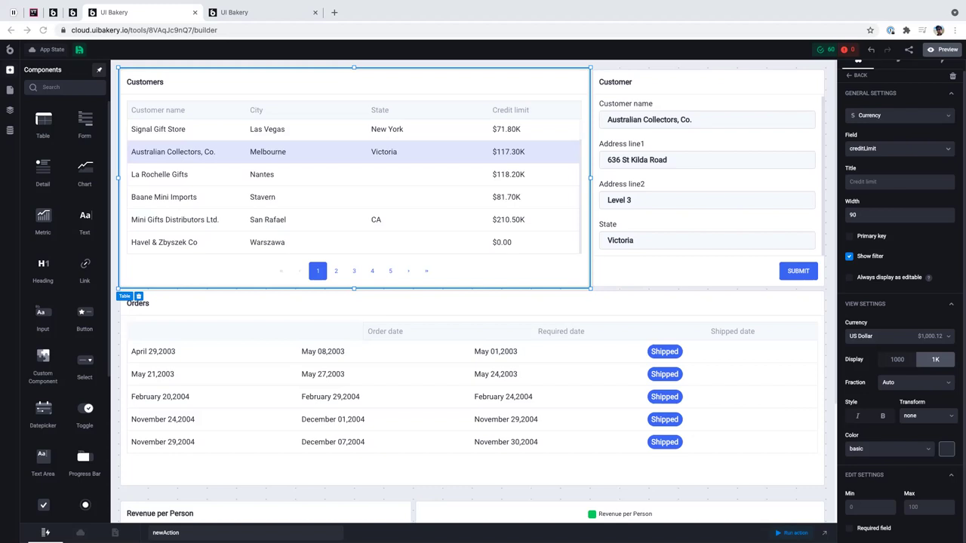
- Switch to the published dashboard page
{"action": "left_click", "coordinate": [265, 14]}
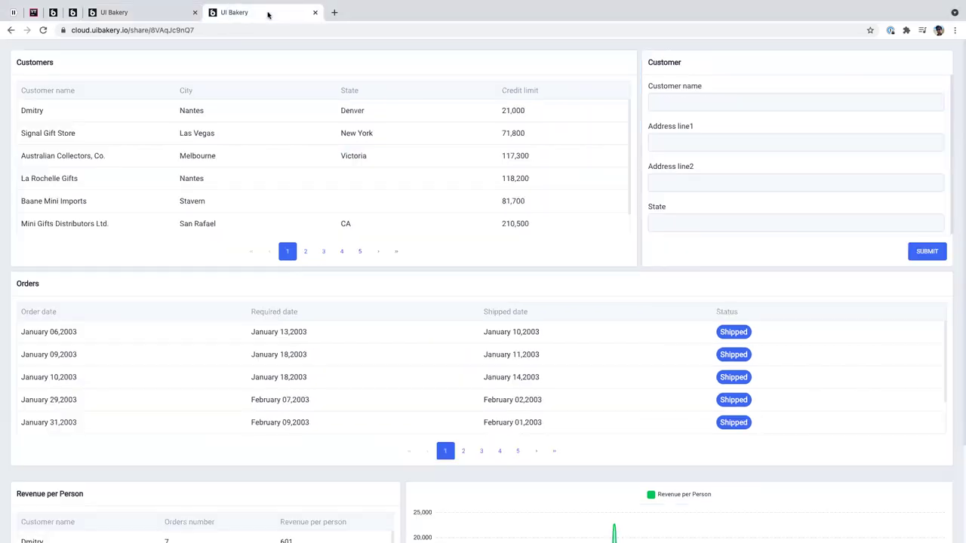